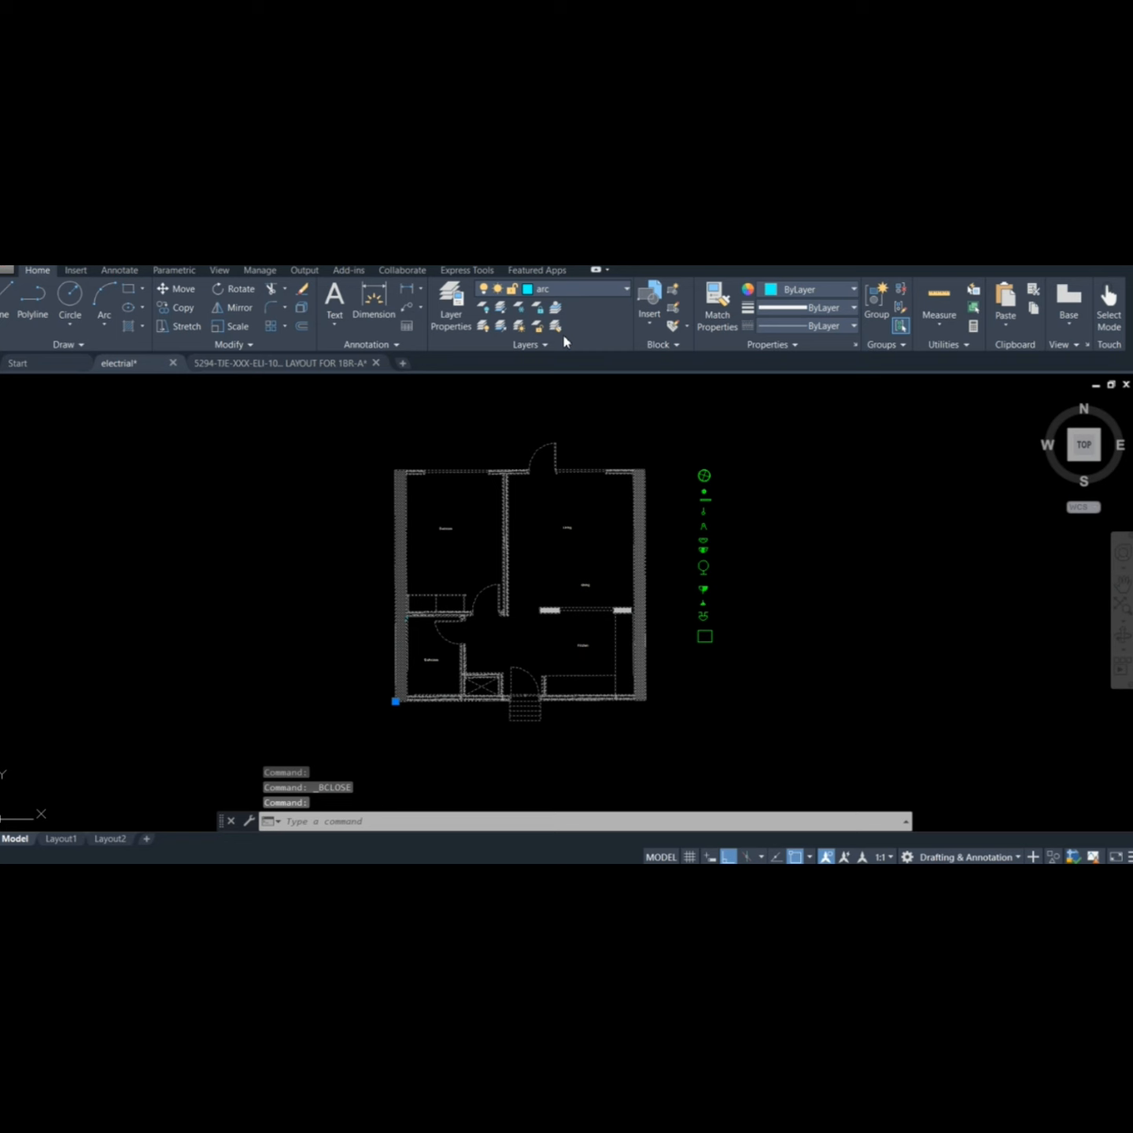
Lock the arc layer that holds the architectural floor plan in the electrial drawing
{"action": "left_click", "coordinate": [554, 288]}
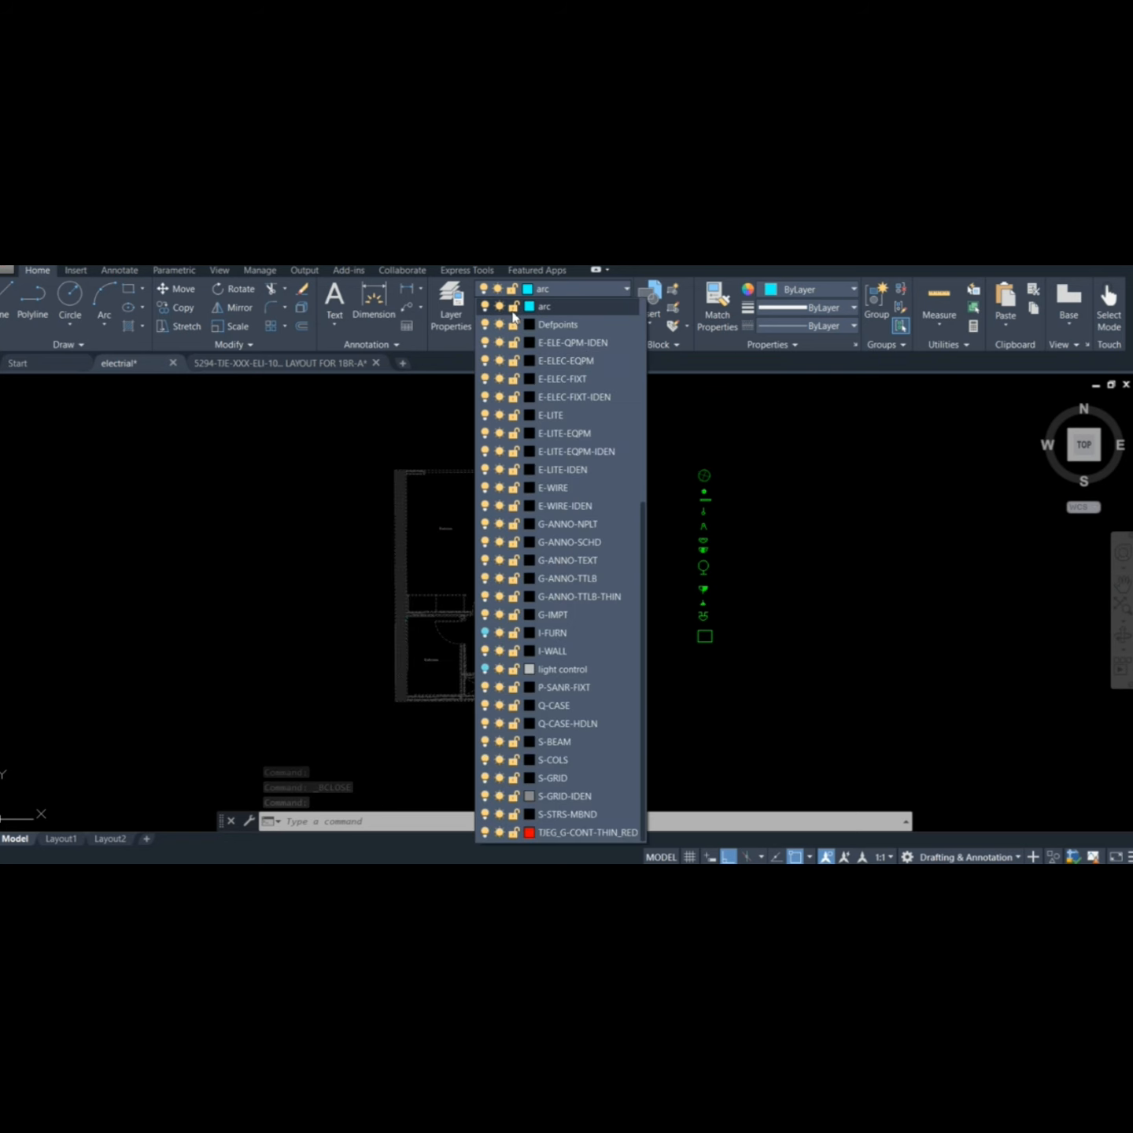
{"action": "left_click", "coordinate": [391, 425]}
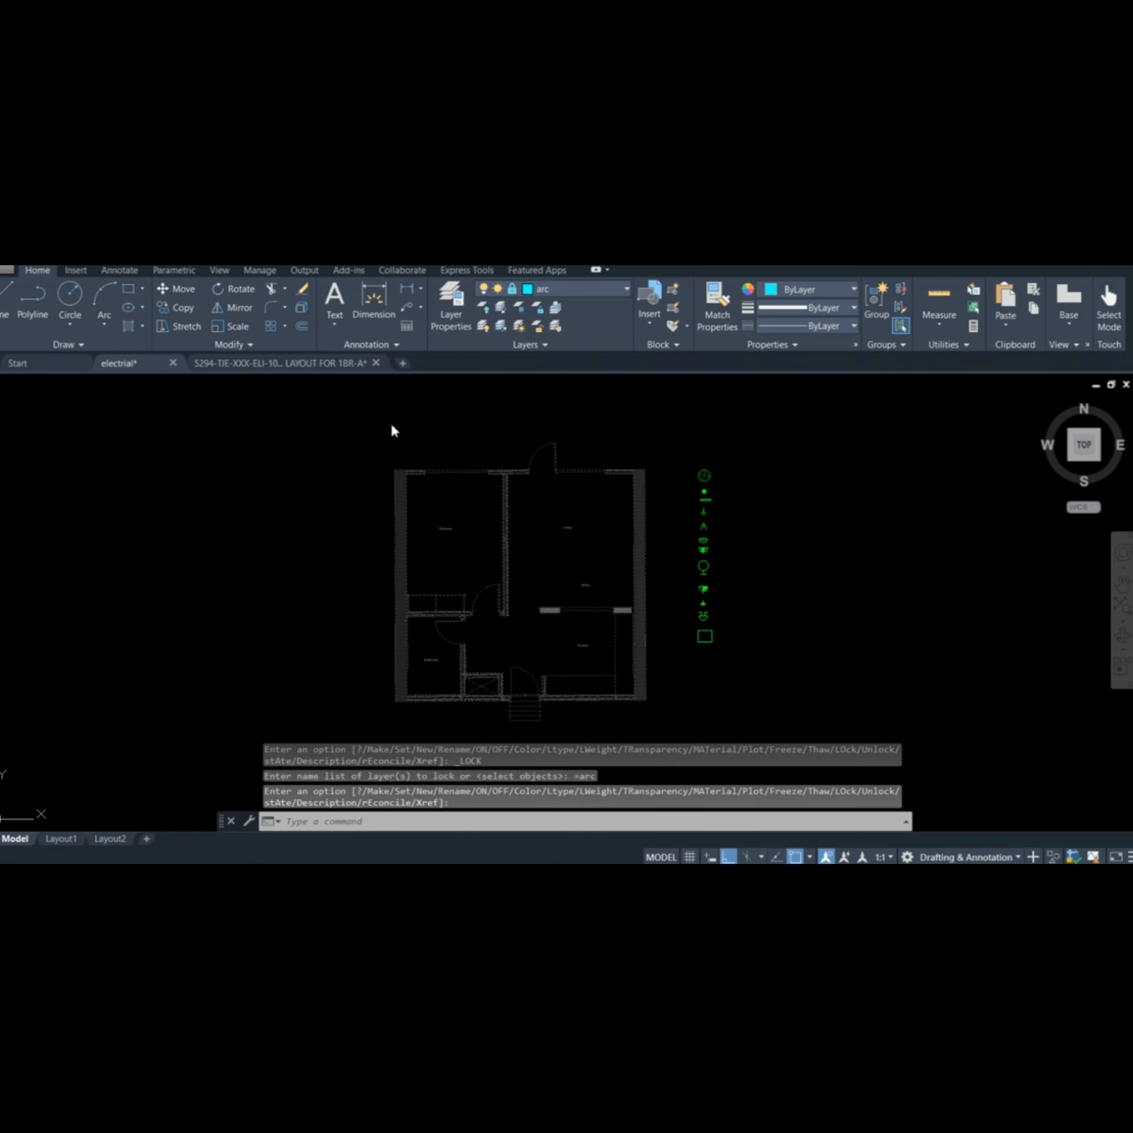
{"action": "scroll", "coordinate": [552, 569], "scroll_direction": "up", "scroll_amount": 3}
{"action": "scroll", "coordinate": [539, 568], "scroll_direction": "down", "scroll_amount": 6}
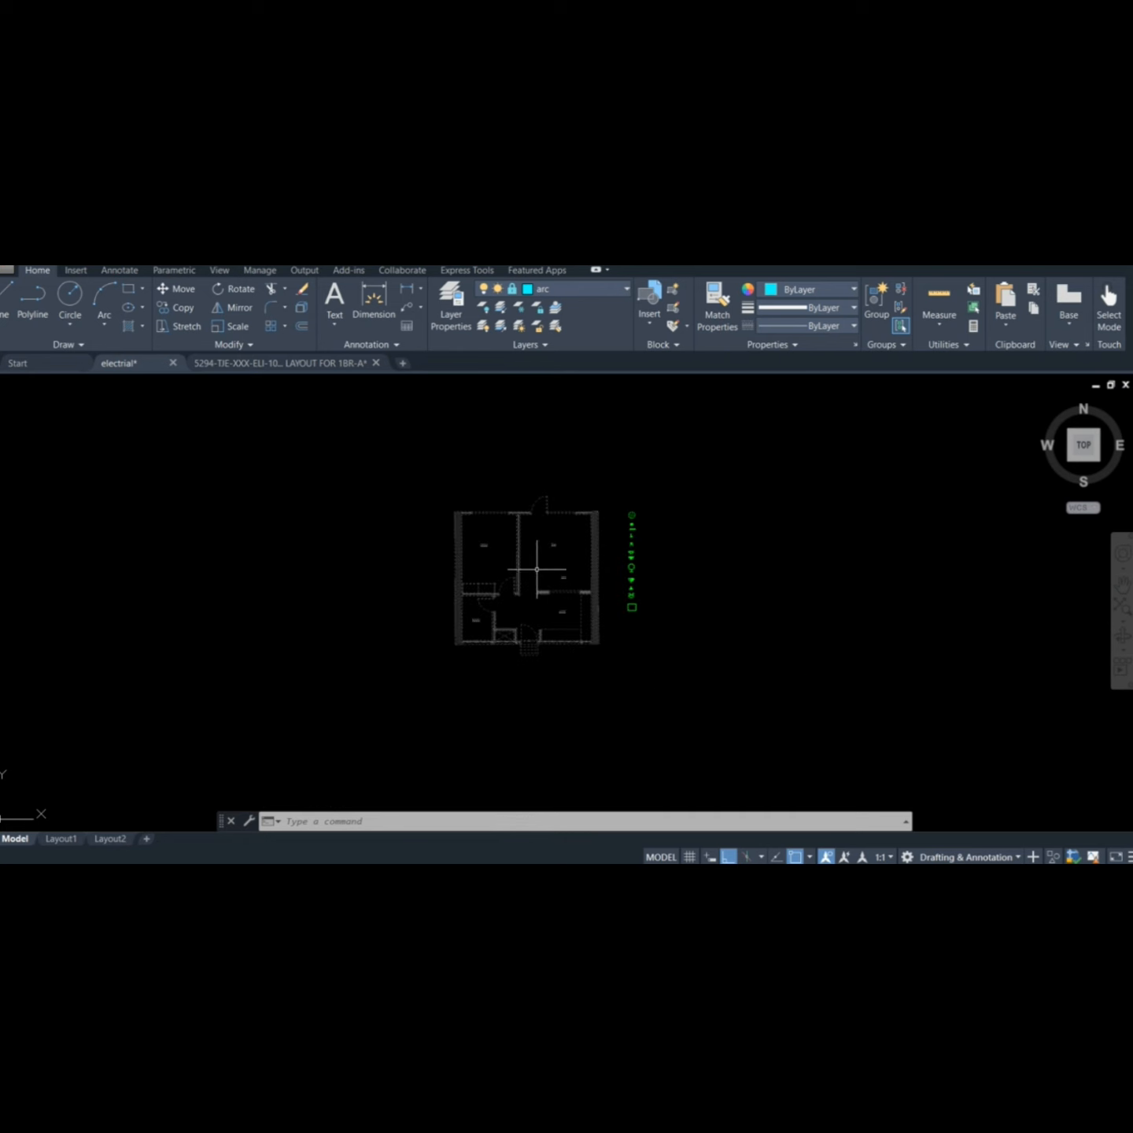
{"action": "scroll", "coordinate": [540, 569], "scroll_direction": "up", "scroll_amount": 3}
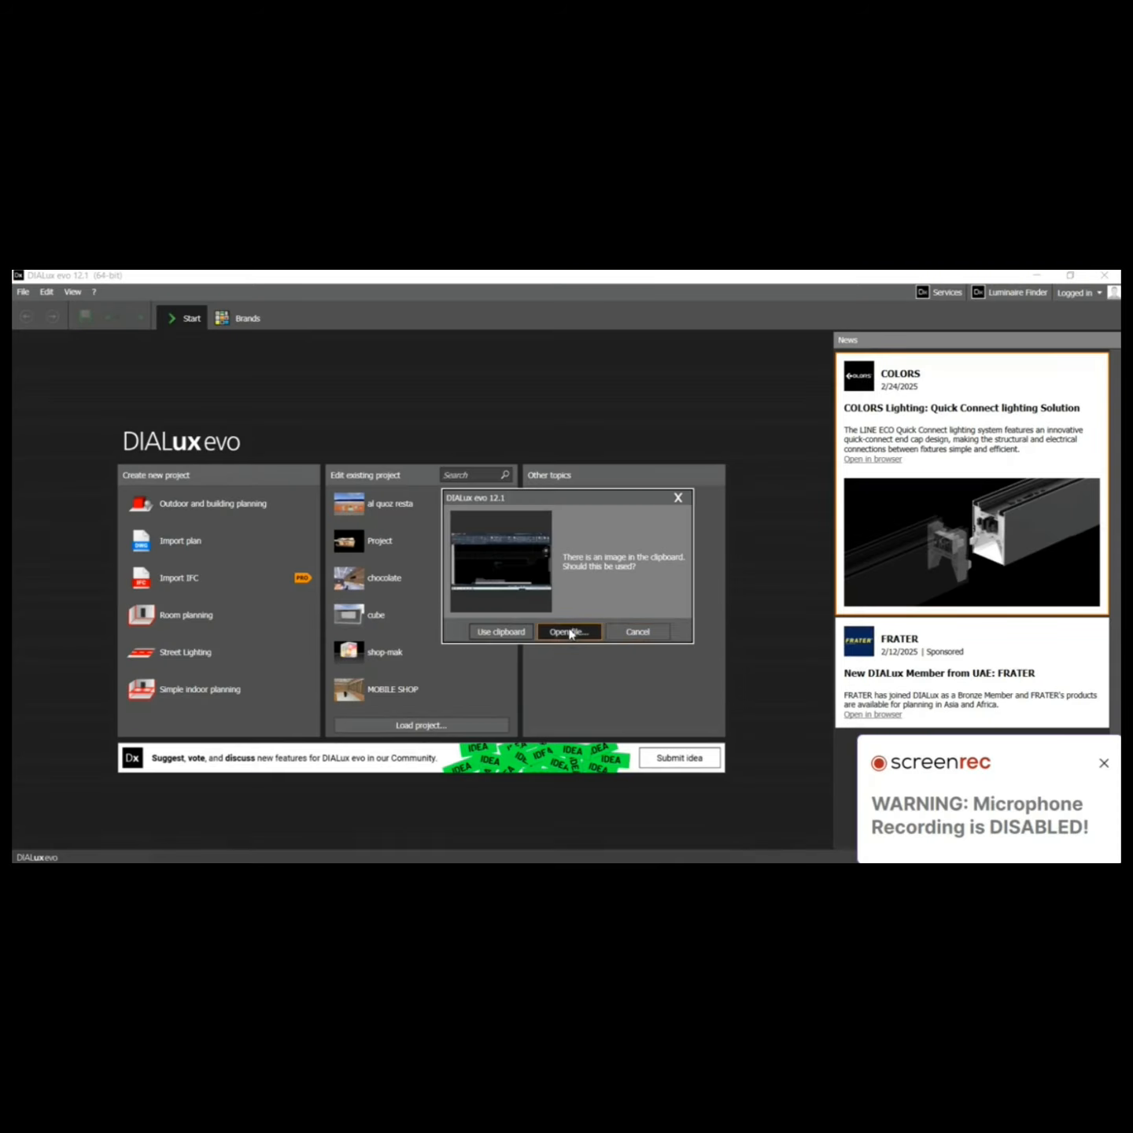
Switch to DIALux evo and load the electrial plan file from the Desktop folder electrical tutorisal videos, ignoring the clipboard image
{"action": "left_click", "coordinate": [564, 631]}
{"action": "scroll", "coordinate": [602, 555], "scroll_direction": "down", "scroll_amount": 1}
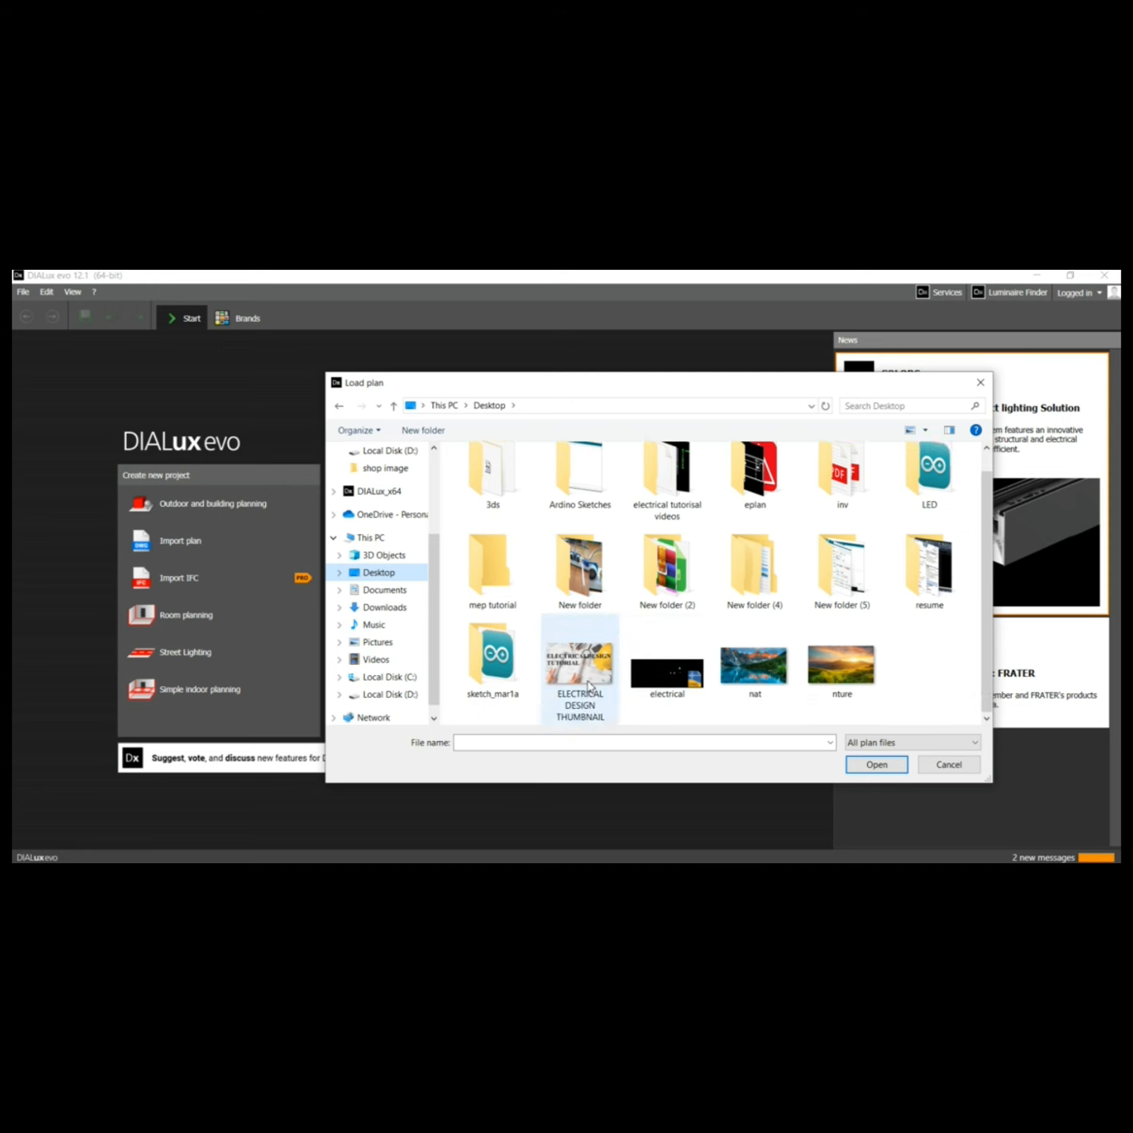
{"action": "double_click", "coordinate": [667, 477]}
{"action": "double_click", "coordinate": [492, 487]}
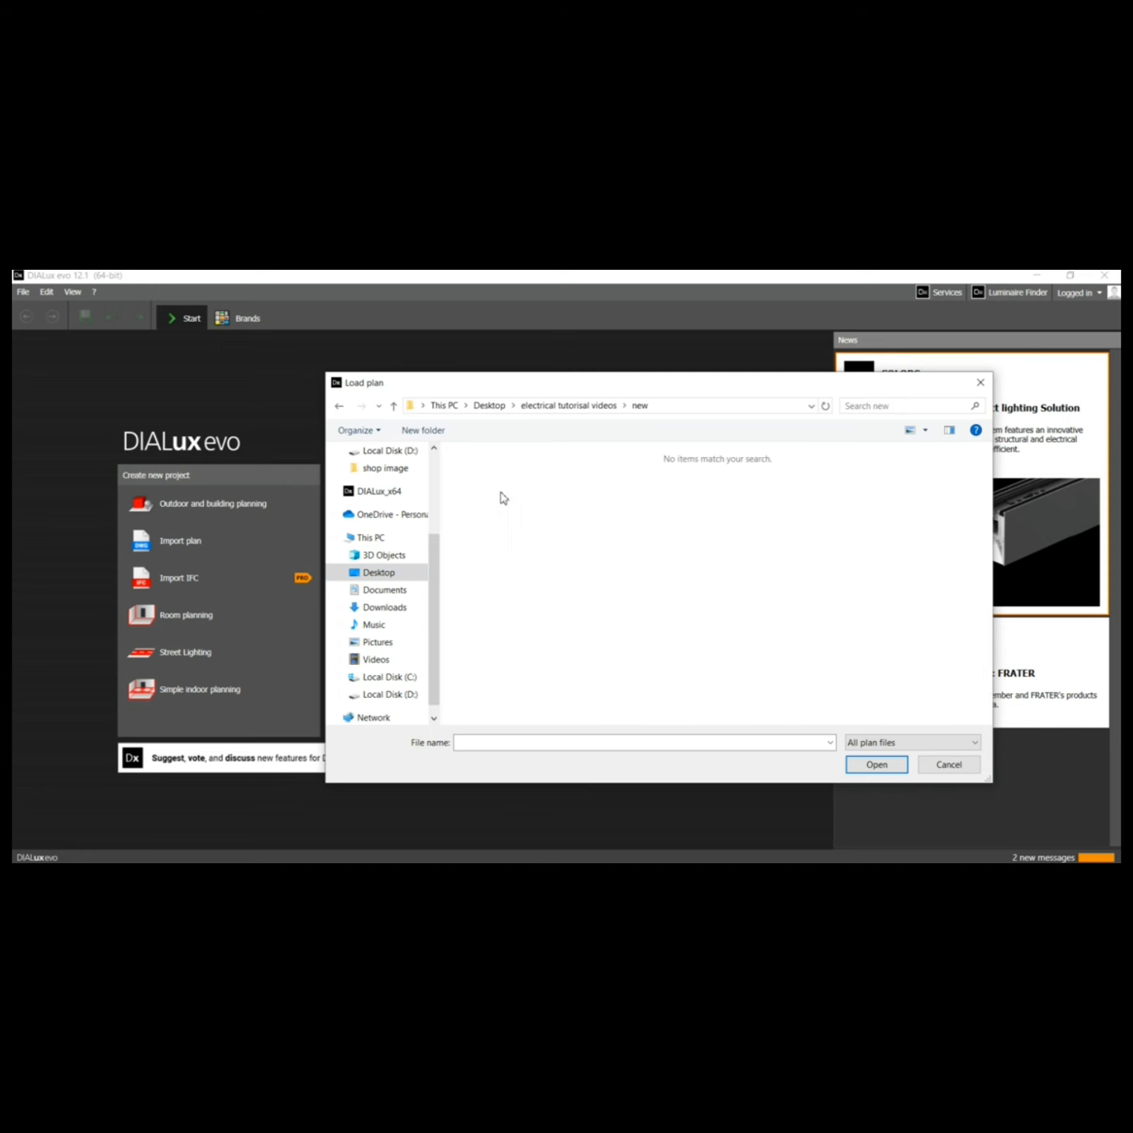
{"action": "left_click", "coordinate": [396, 410]}
{"action": "left_click", "coordinate": [569, 488]}
{"action": "left_click", "coordinate": [874, 765]}
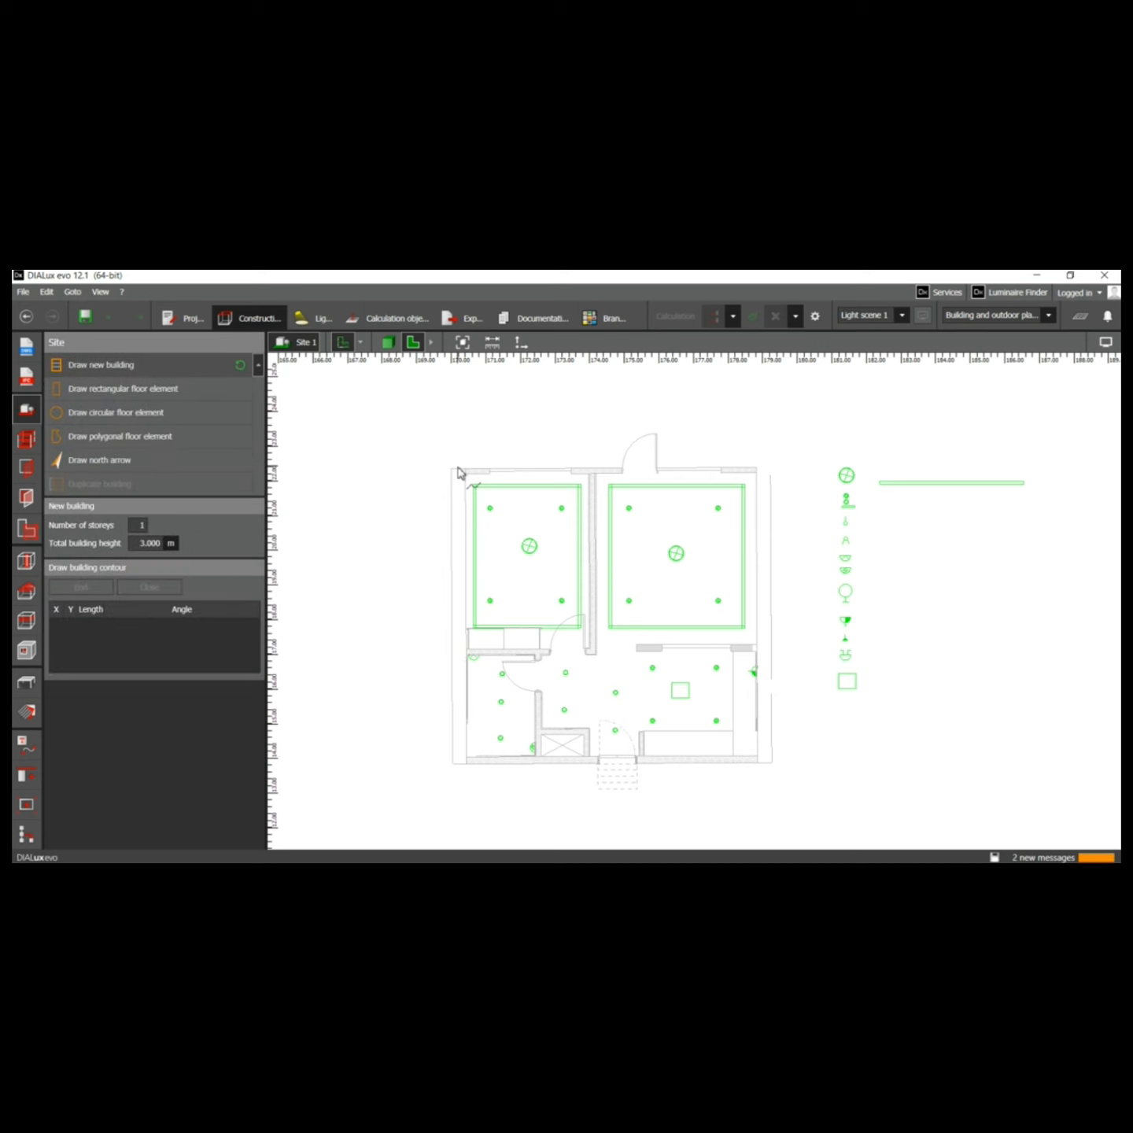
Draw a closed building contour along the floor plan's outer walls, about 9.2 by 8.5 m
{"action": "left_click", "coordinate": [452, 469]}
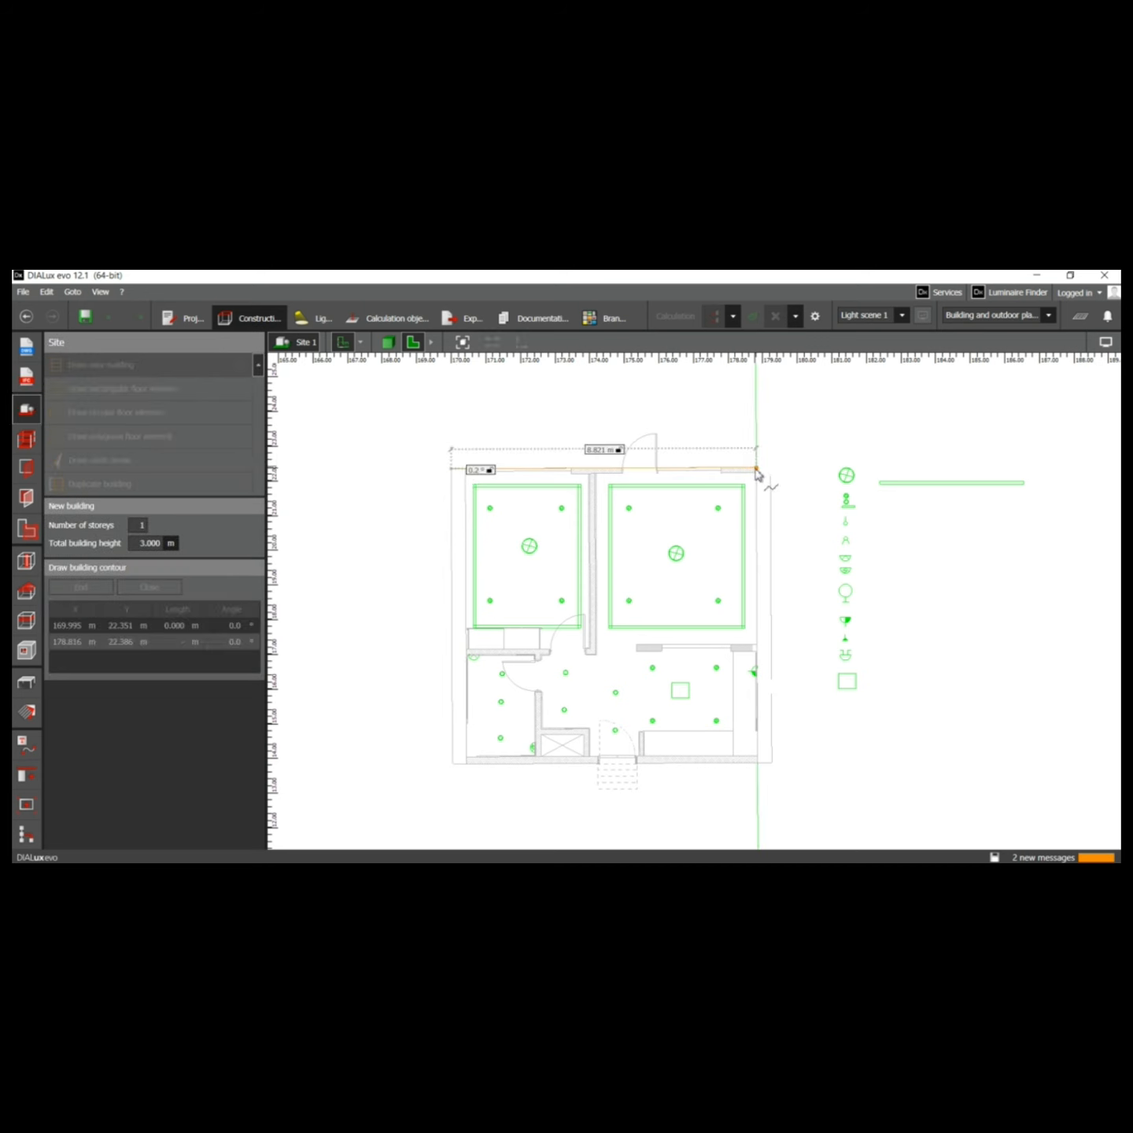
{"action": "left_click", "coordinate": [756, 470]}
{"action": "left_click", "coordinate": [771, 471]}
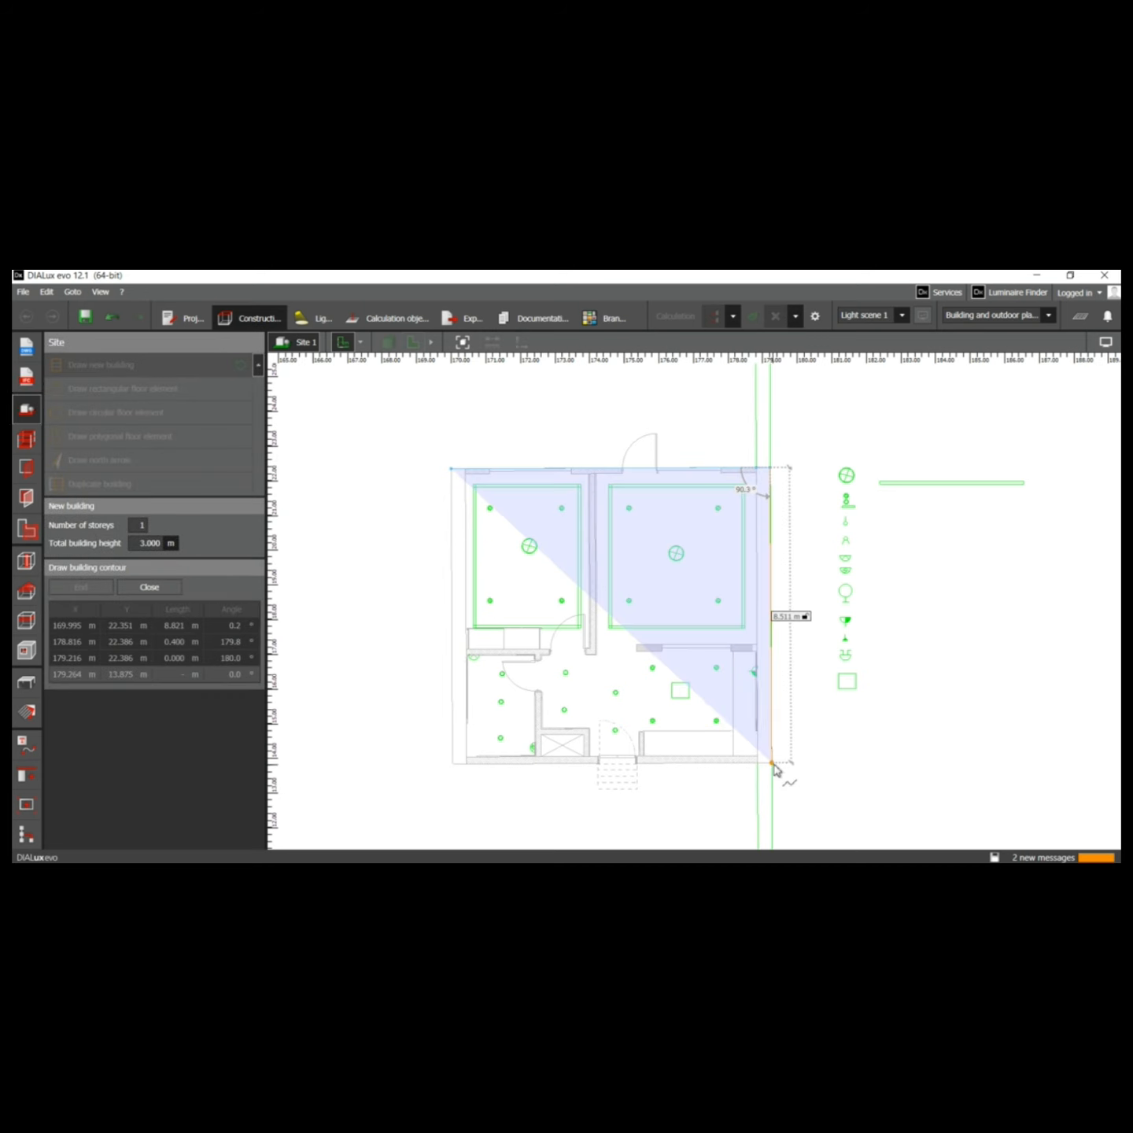
{"action": "left_click", "coordinate": [772, 761]}
{"action": "left_click", "coordinate": [453, 765]}
{"action": "right_click", "coordinate": [410, 636]}
{"action": "left_click", "coordinate": [428, 647]}
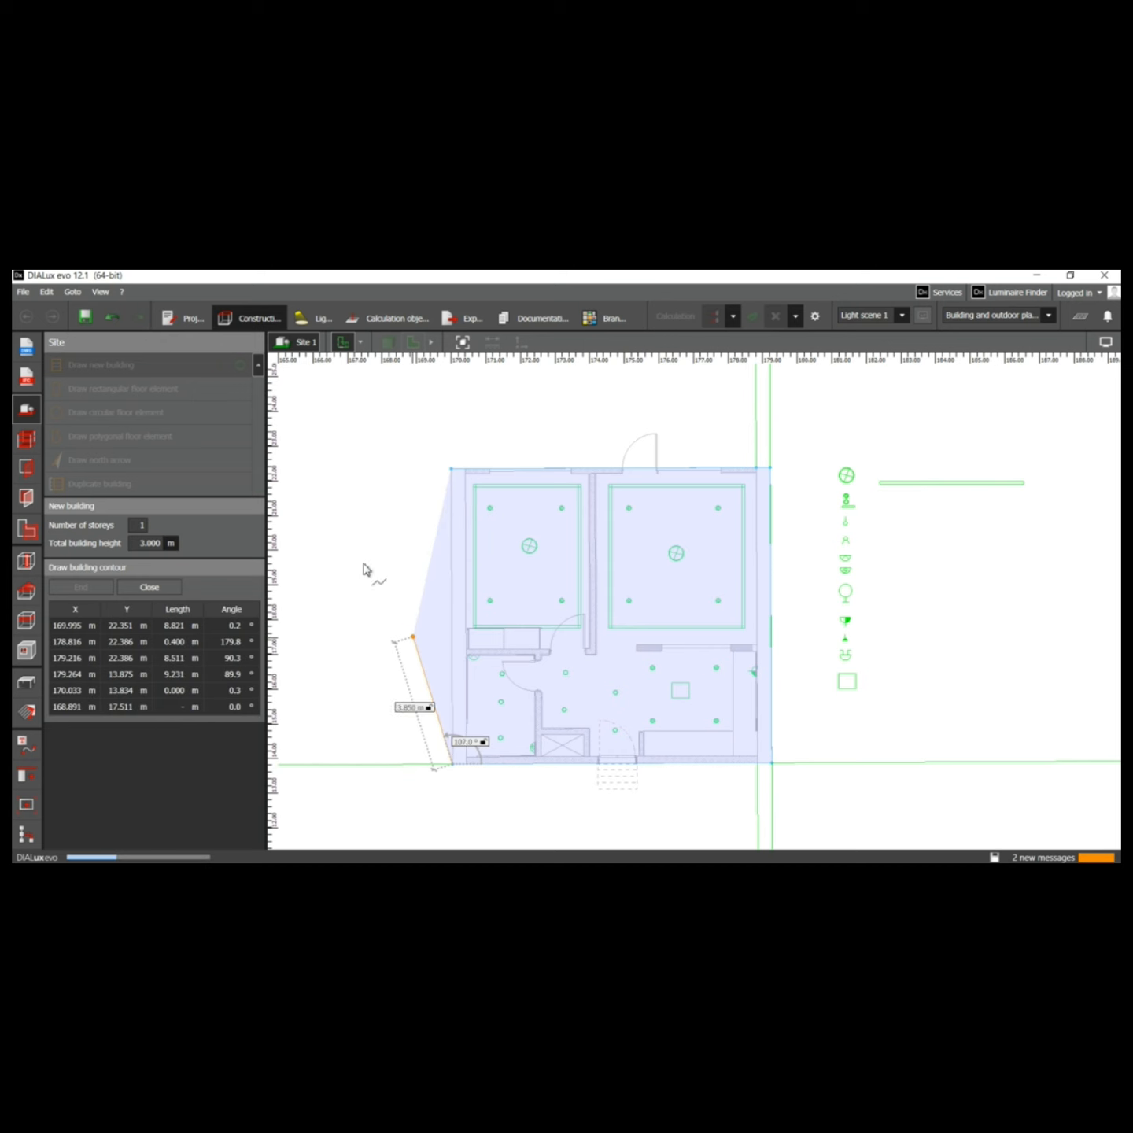
Draw the closed indoor contour of the bedroom, about 3.6 by 5.0 m, with a window recess about 2.36 m wide in its upper wall
{"action": "scroll", "coordinate": [675, 595], "scroll_direction": "up", "scroll_amount": 10}
{"action": "left_click", "coordinate": [110, 391]}
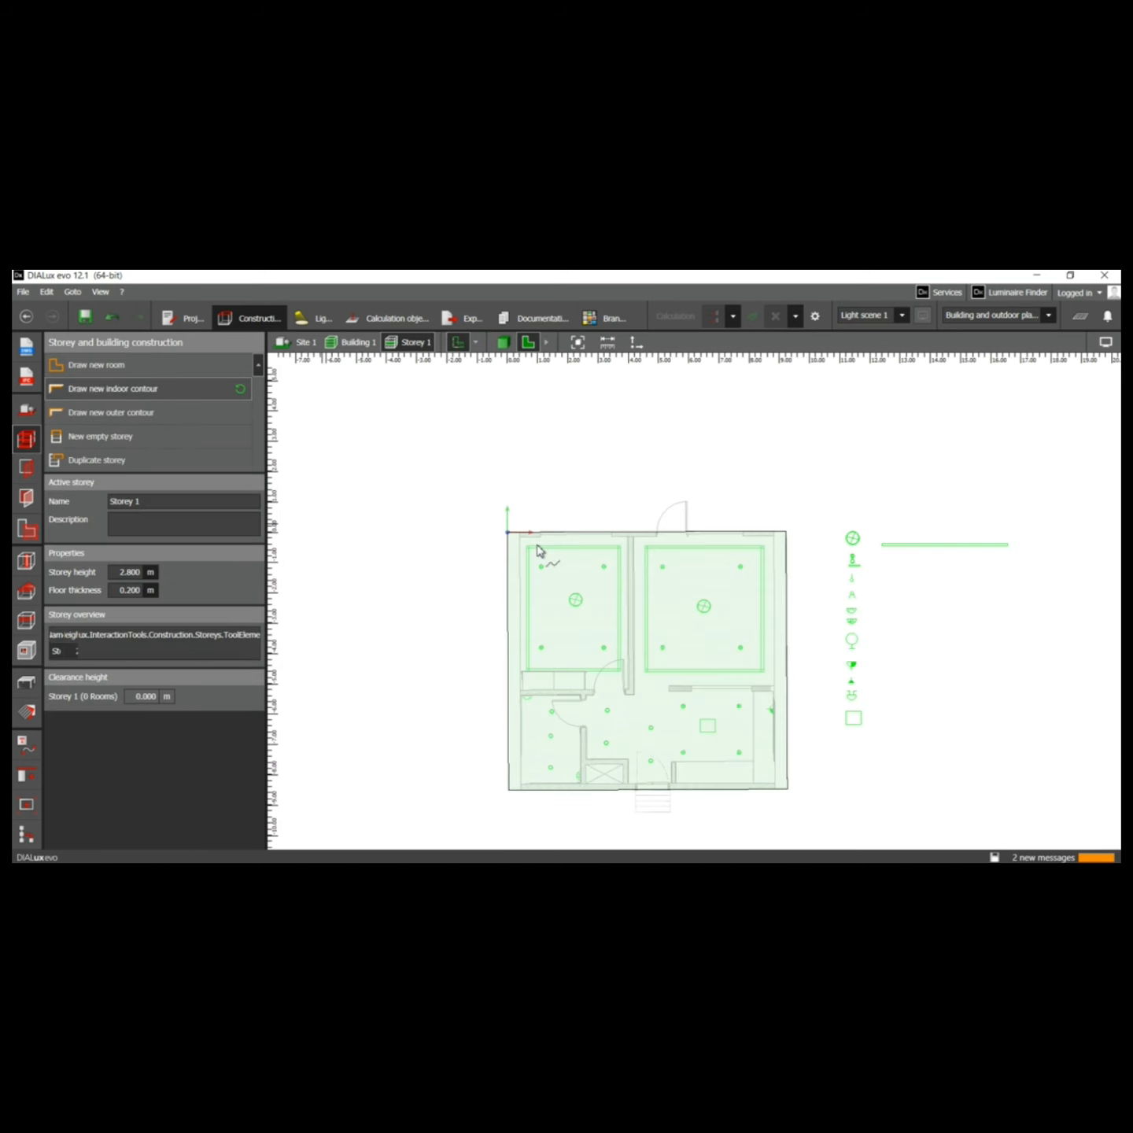
{"action": "scroll", "coordinate": [521, 537], "scroll_direction": "up", "scroll_amount": 3}
{"action": "left_click", "coordinate": [519, 535]}
{"action": "scroll", "coordinate": [557, 534], "scroll_direction": "up", "scroll_amount": 3}
{"action": "left_click", "coordinate": [554, 533]}
{"action": "left_click", "coordinate": [555, 525]}
{"action": "left_click", "coordinate": [781, 524]}
{"action": "left_click", "coordinate": [781, 531]}
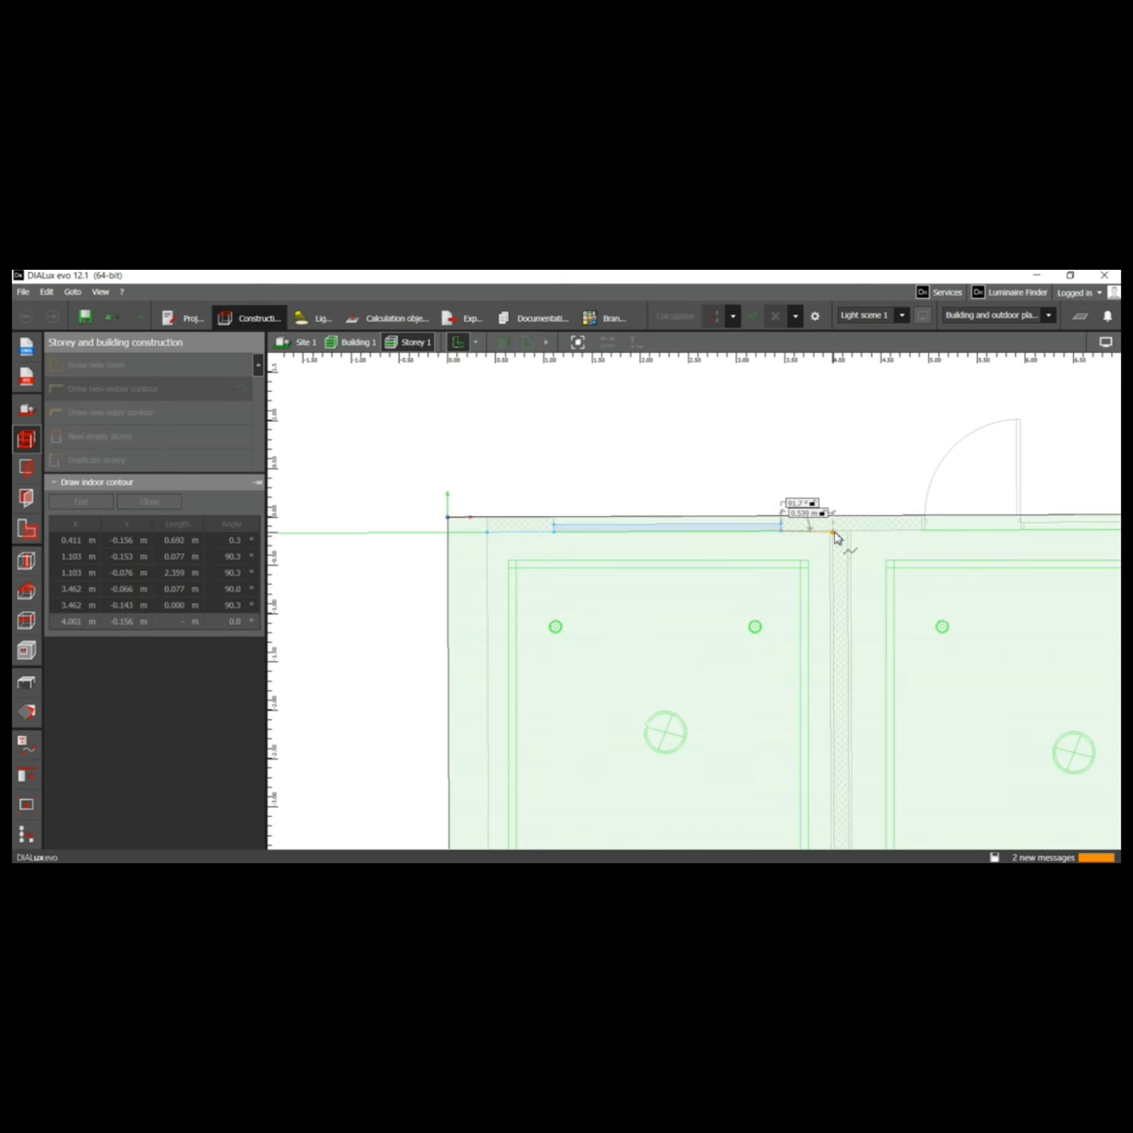
{"action": "left_click", "coordinate": [832, 534]}
{"action": "left_click", "coordinate": [818, 810]}
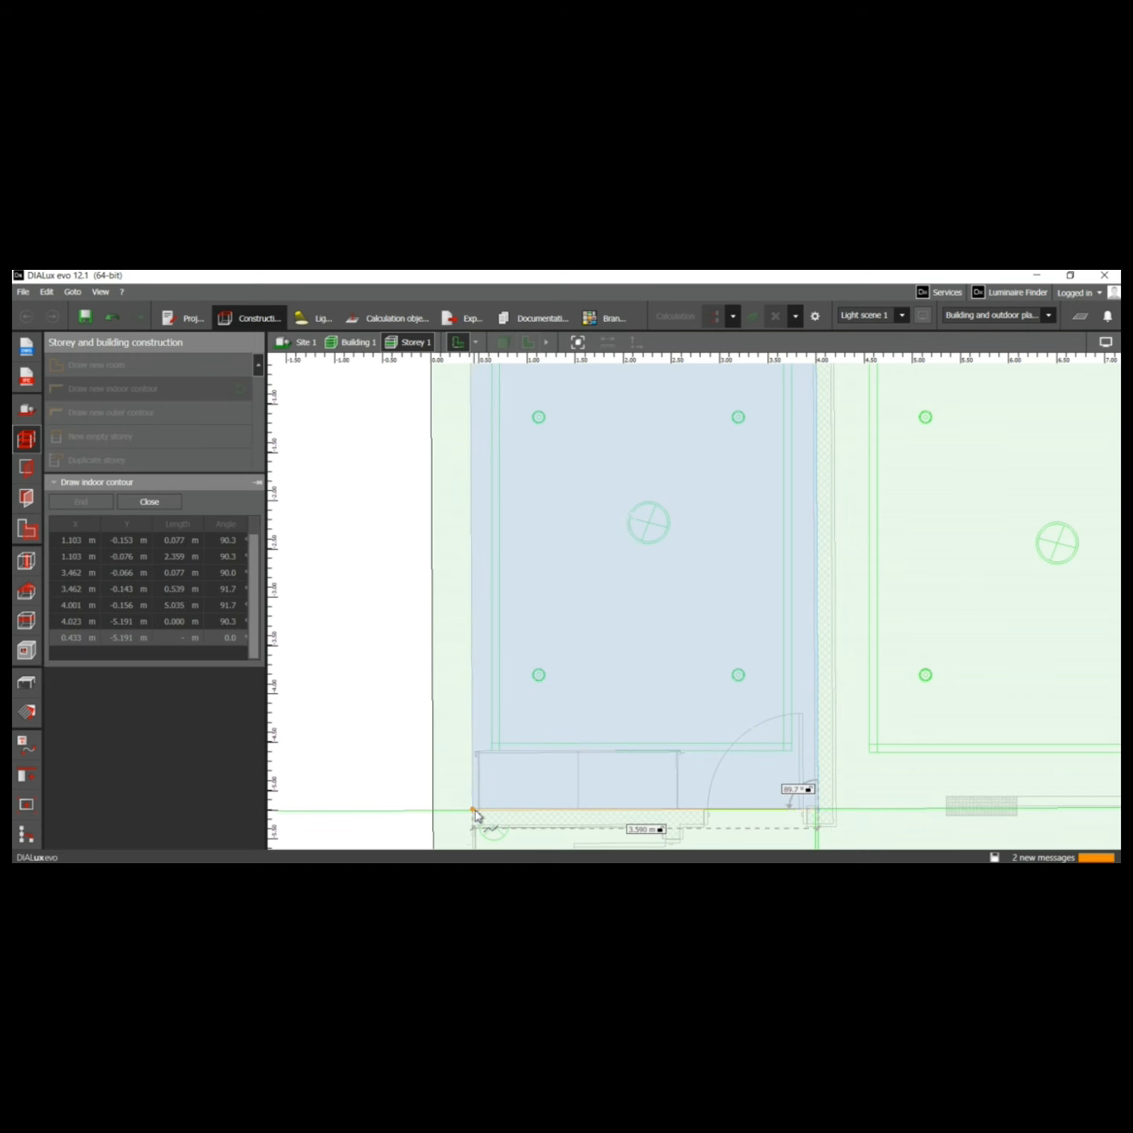
{"action": "left_click", "coordinate": [474, 812]}
{"action": "right_click", "coordinate": [405, 640]}
{"action": "left_click", "coordinate": [542, 642]}
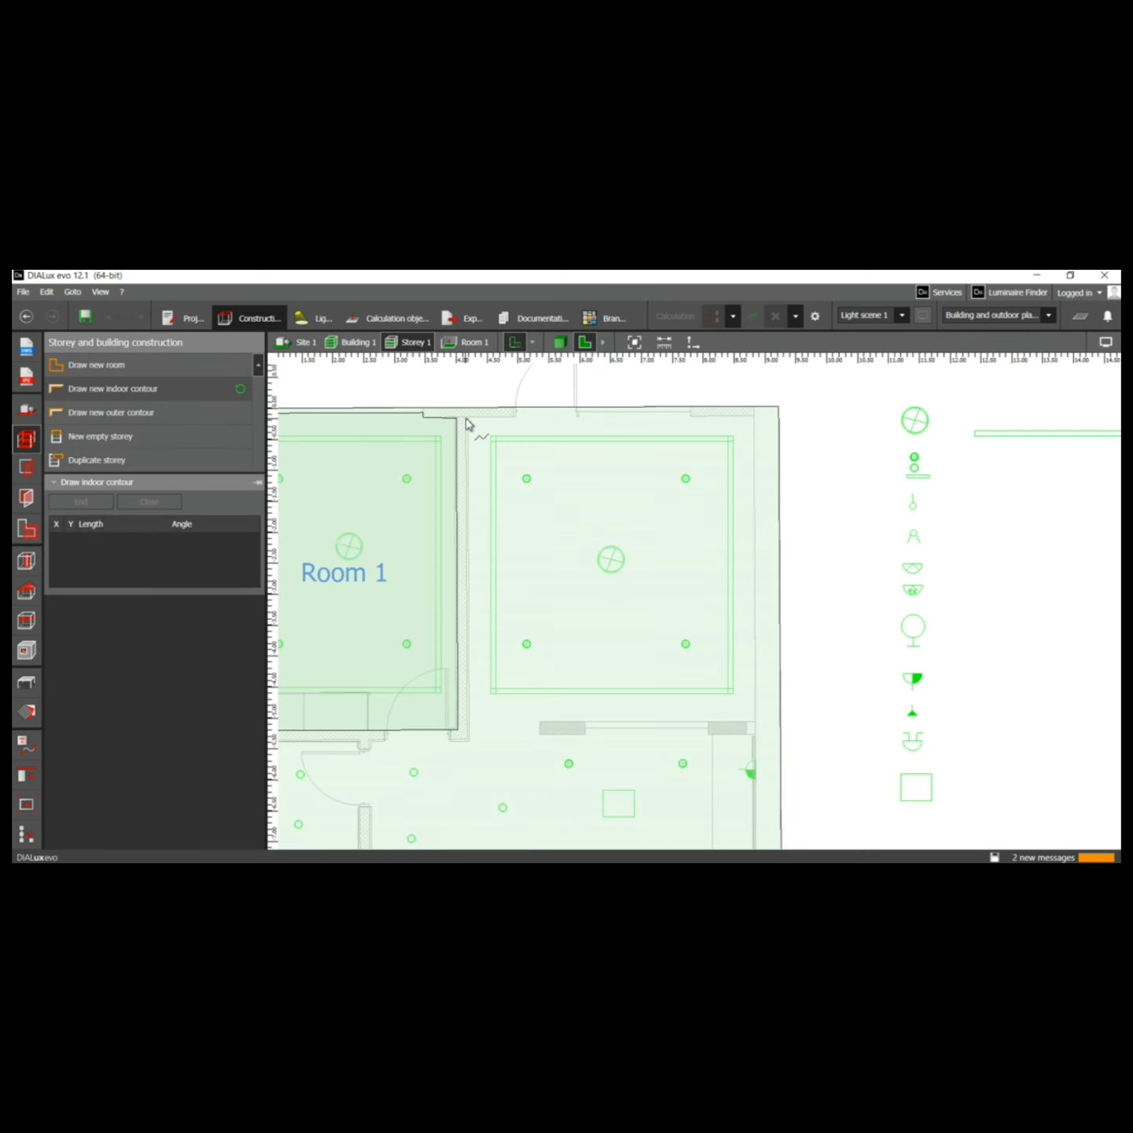
Draw the closed indoor contour of the living room beside the bedroom, about 4.67 by 4.94 m
{"action": "left_click", "coordinate": [466, 416]}
{"action": "left_click", "coordinate": [754, 416]}
{"action": "left_click", "coordinate": [754, 719]}
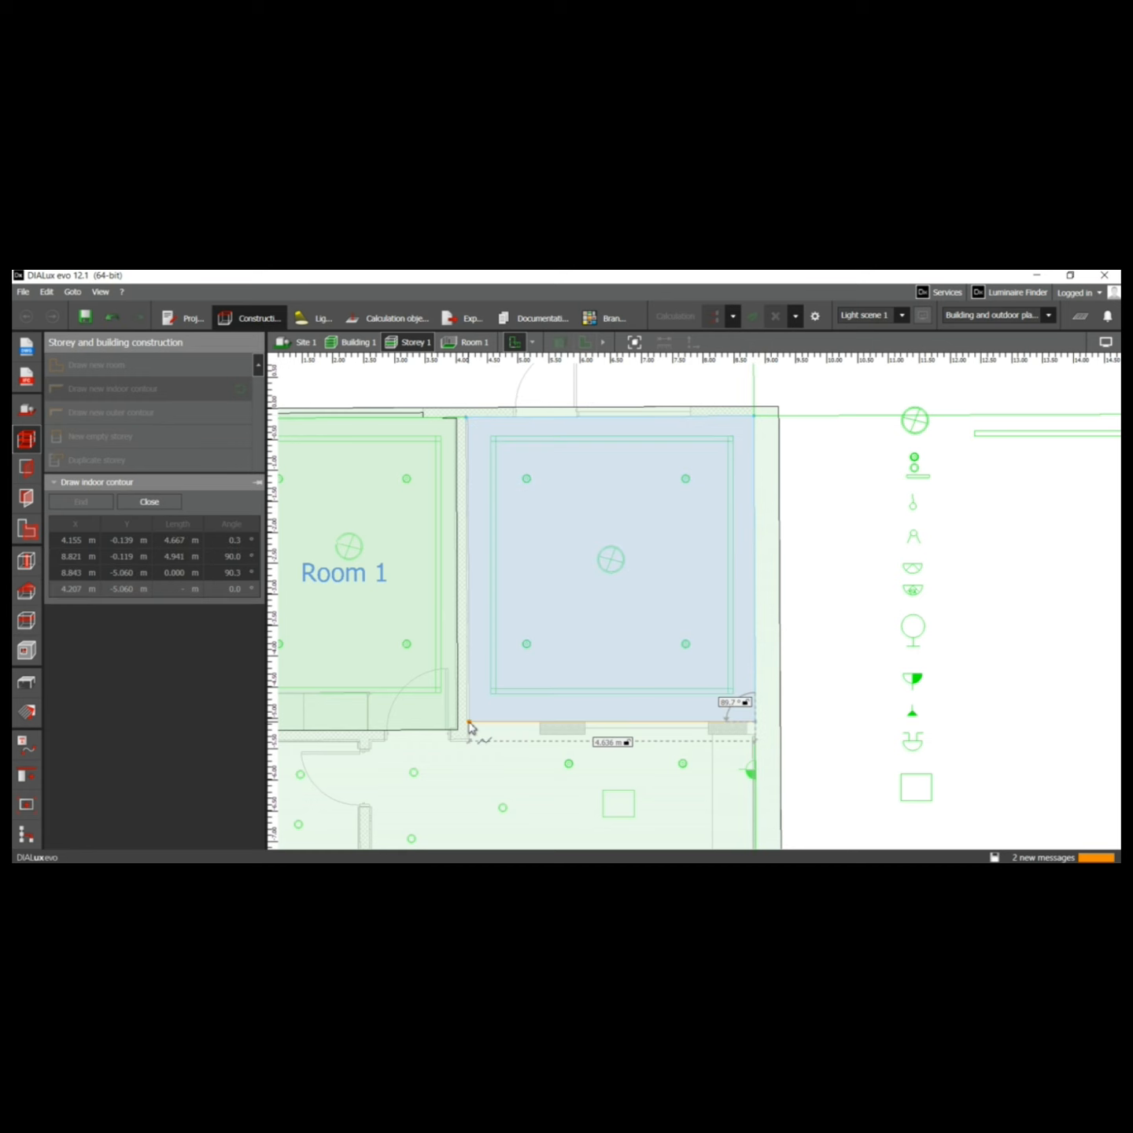
{"action": "scroll", "coordinate": [468, 733], "scroll_direction": "up", "scroll_amount": 3}
{"action": "left_click", "coordinate": [387, 582]}
{"action": "right_click", "coordinate": [387, 583]}
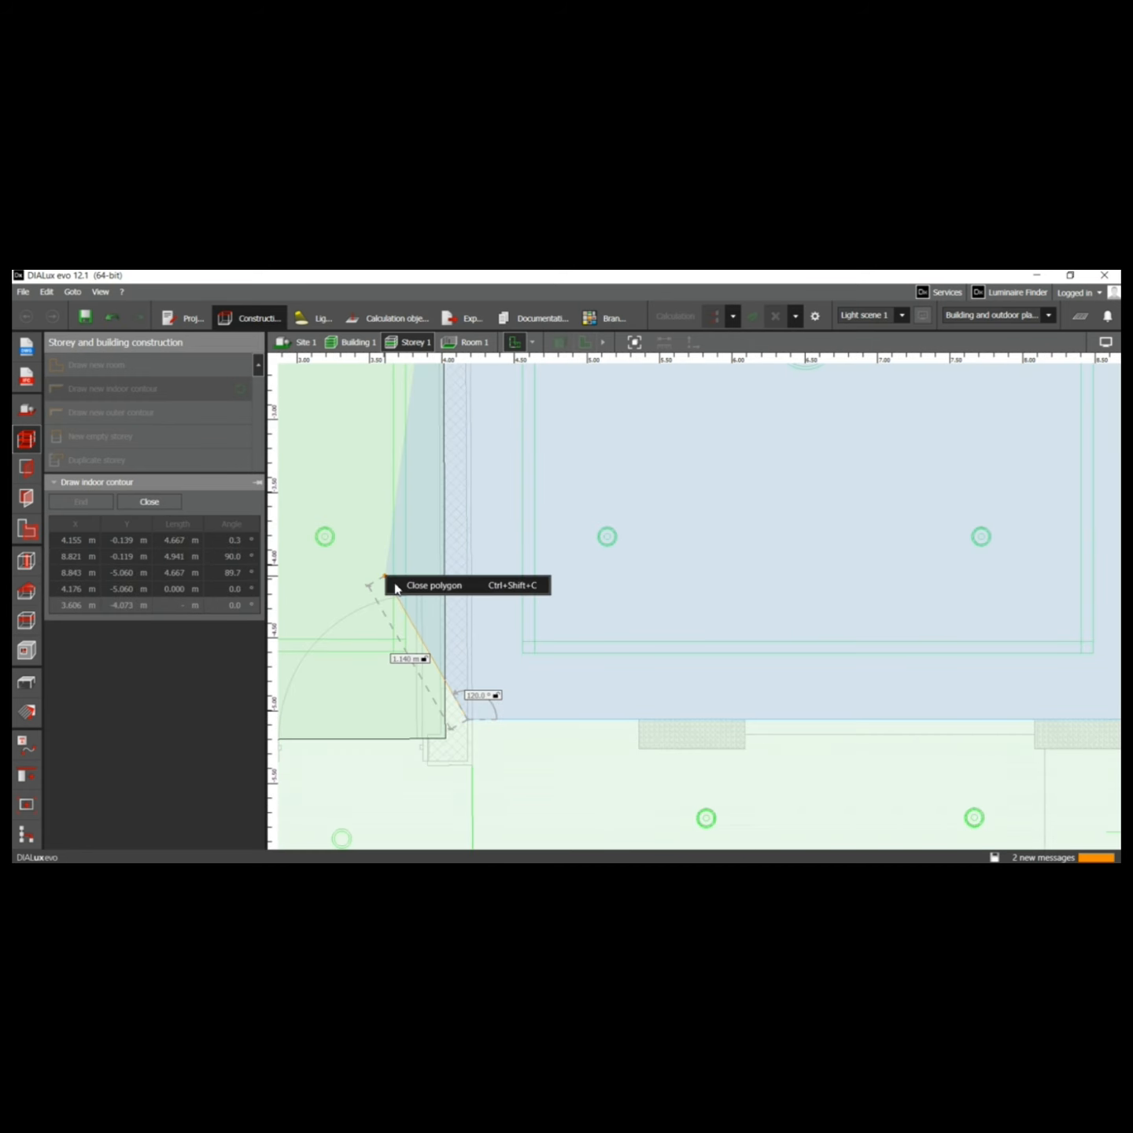
{"action": "left_click", "coordinate": [403, 586]}
Draw the closed indoor contour of the bathroom below the bedroom, about 2.0 by 2.95 m
{"action": "scroll", "coordinate": [471, 581], "scroll_direction": "up", "scroll_amount": 5}
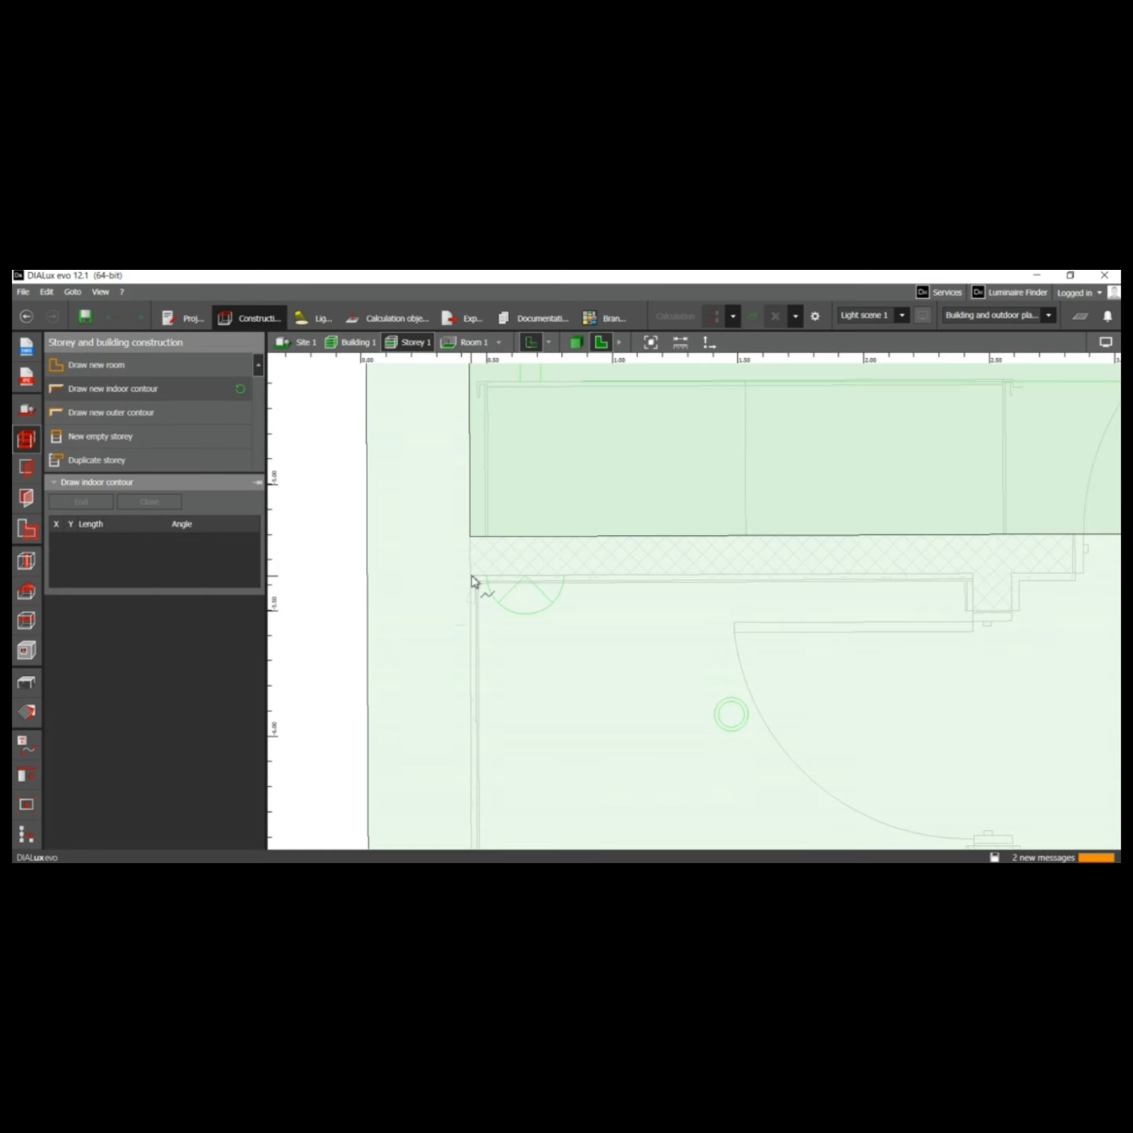
{"action": "left_click", "coordinate": [472, 577]}
{"action": "left_click", "coordinate": [975, 573]}
{"action": "scroll", "coordinate": [875, 567], "scroll_direction": "down", "scroll_amount": 5}
{"action": "scroll", "coordinate": [884, 717], "scroll_direction": "up", "scroll_amount": 3}
{"action": "left_click", "coordinate": [885, 718]}
{"action": "left_click", "coordinate": [599, 719]}
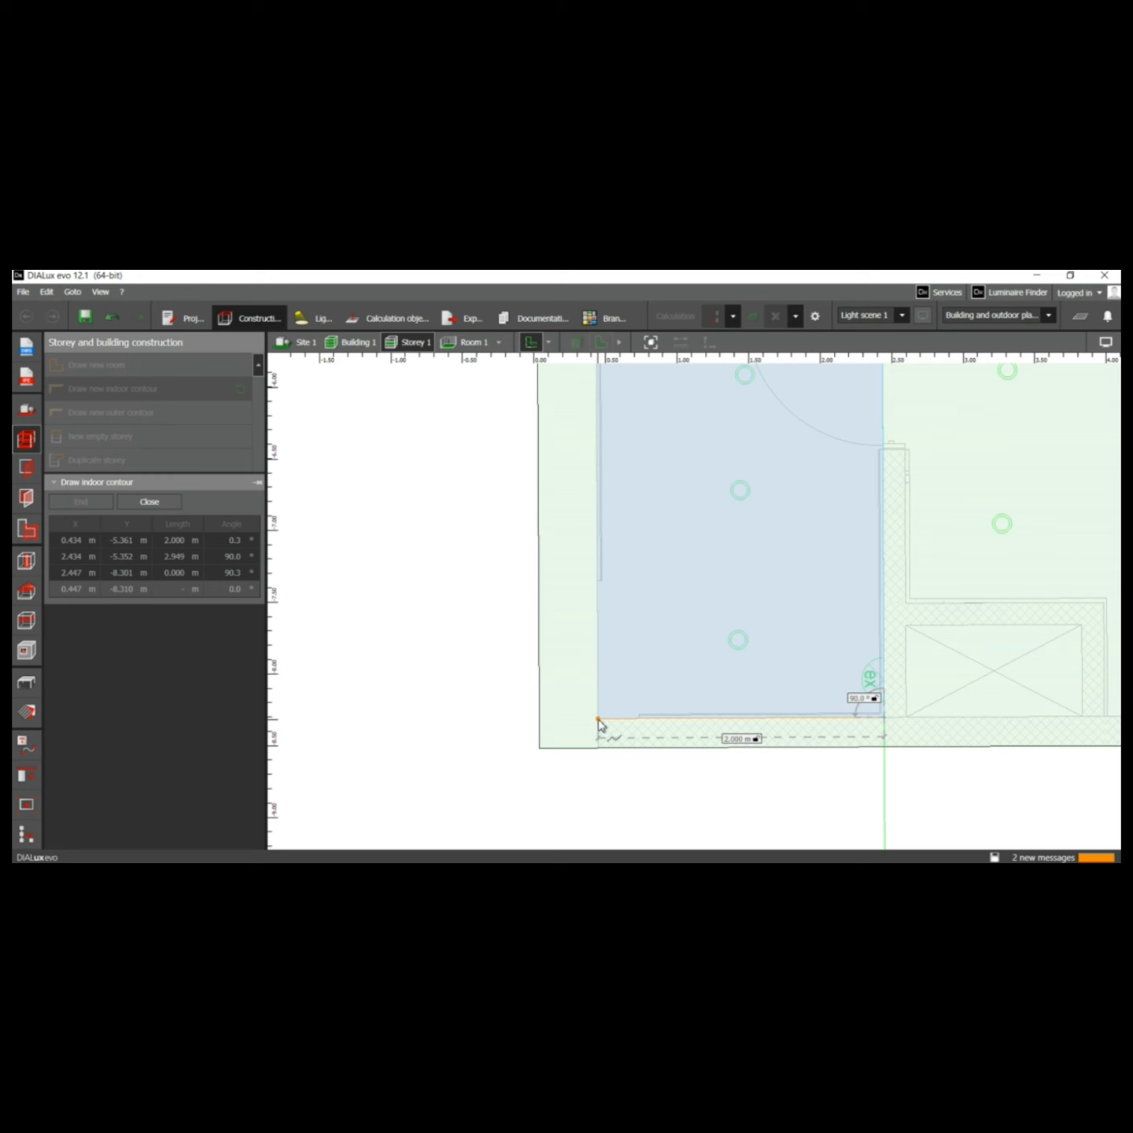
{"action": "left_click", "coordinate": [598, 720]}
{"action": "right_click", "coordinate": [513, 599]}
{"action": "left_click", "coordinate": [543, 611]}
Trace the hallway and kitchen contour along the upper wall, the about 3.0 m outer wall, the lower wall and around the short partition
{"action": "scroll", "coordinate": [711, 627], "scroll_direction": "down", "scroll_amount": 2}
{"action": "middle_click_drag", "start_coordinate": [894, 571], "coordinate": [401, 627]}
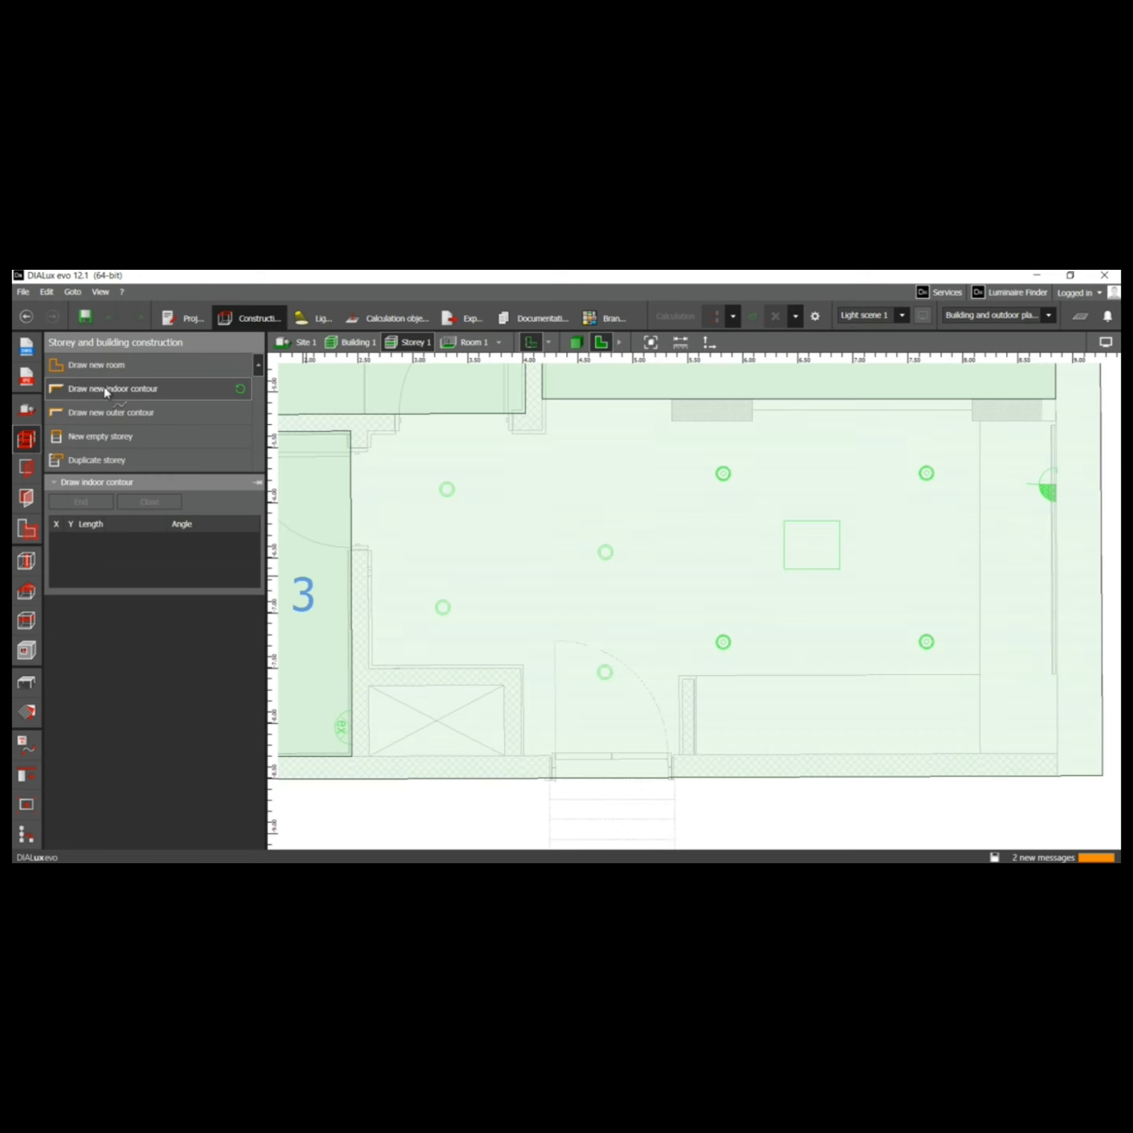
{"action": "left_click", "coordinate": [308, 484]}
{"action": "left_click", "coordinate": [485, 483]}
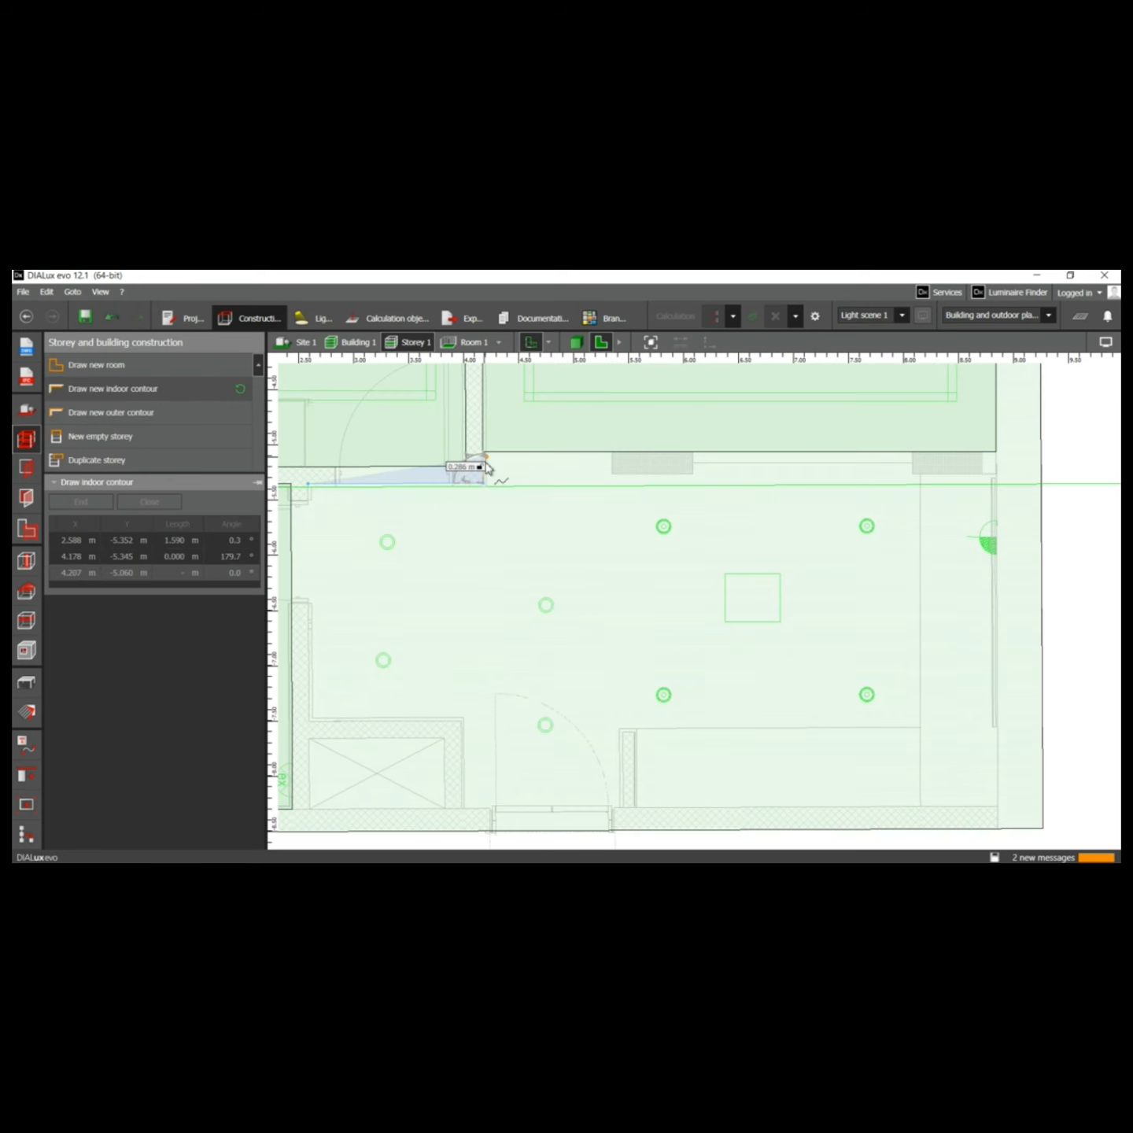
{"action": "left_click", "coordinate": [485, 472]}
{"action": "left_click", "coordinate": [997, 473]}
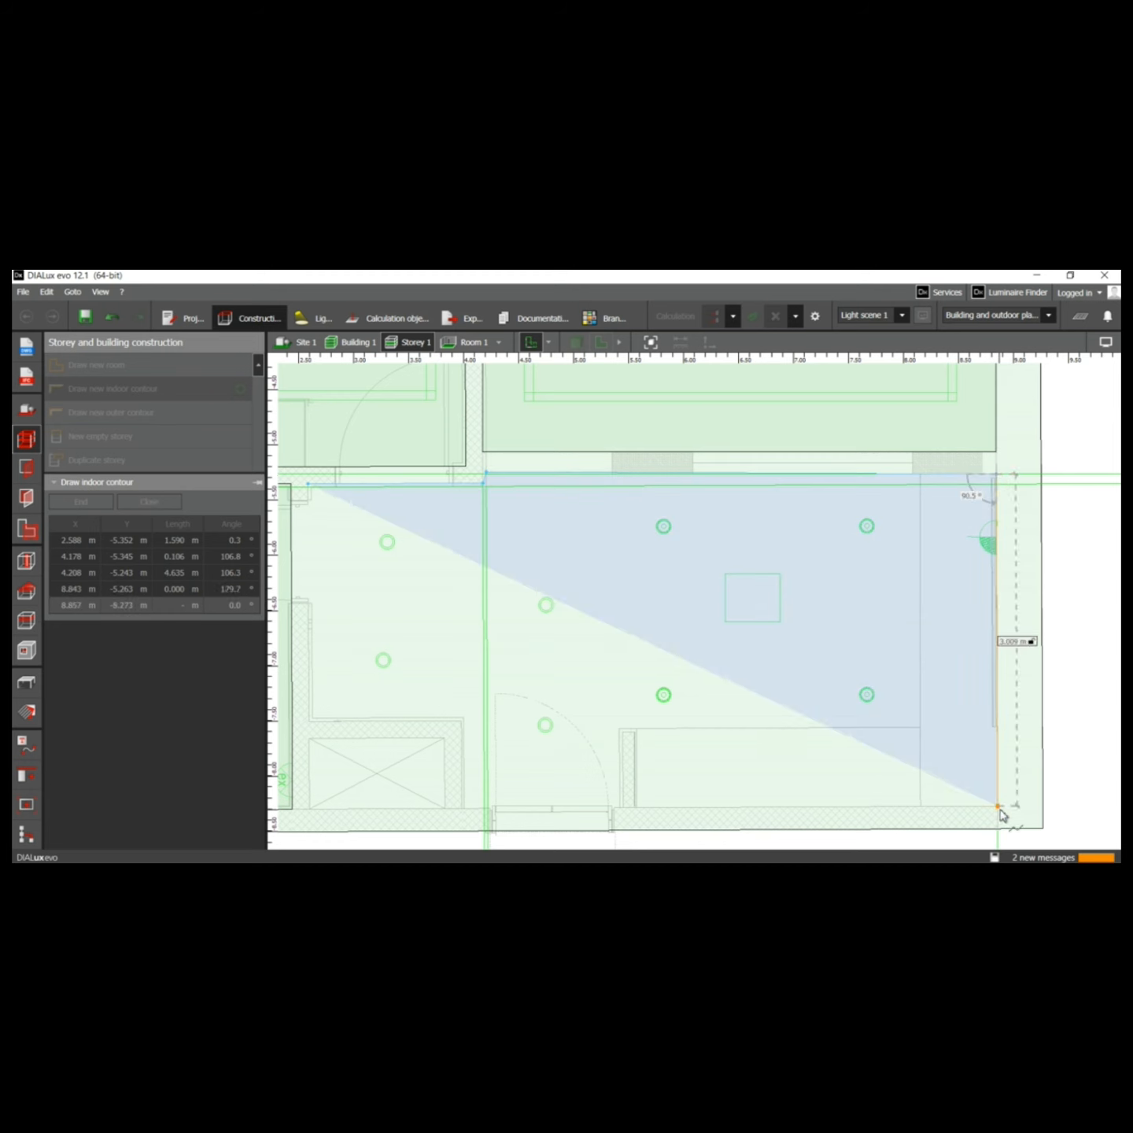
{"action": "left_click", "coordinate": [998, 806]}
{"action": "left_click", "coordinate": [637, 809]}
{"action": "left_click", "coordinate": [635, 732]}
{"action": "left_click", "coordinate": [624, 732]}
{"action": "left_click", "coordinate": [624, 809]}
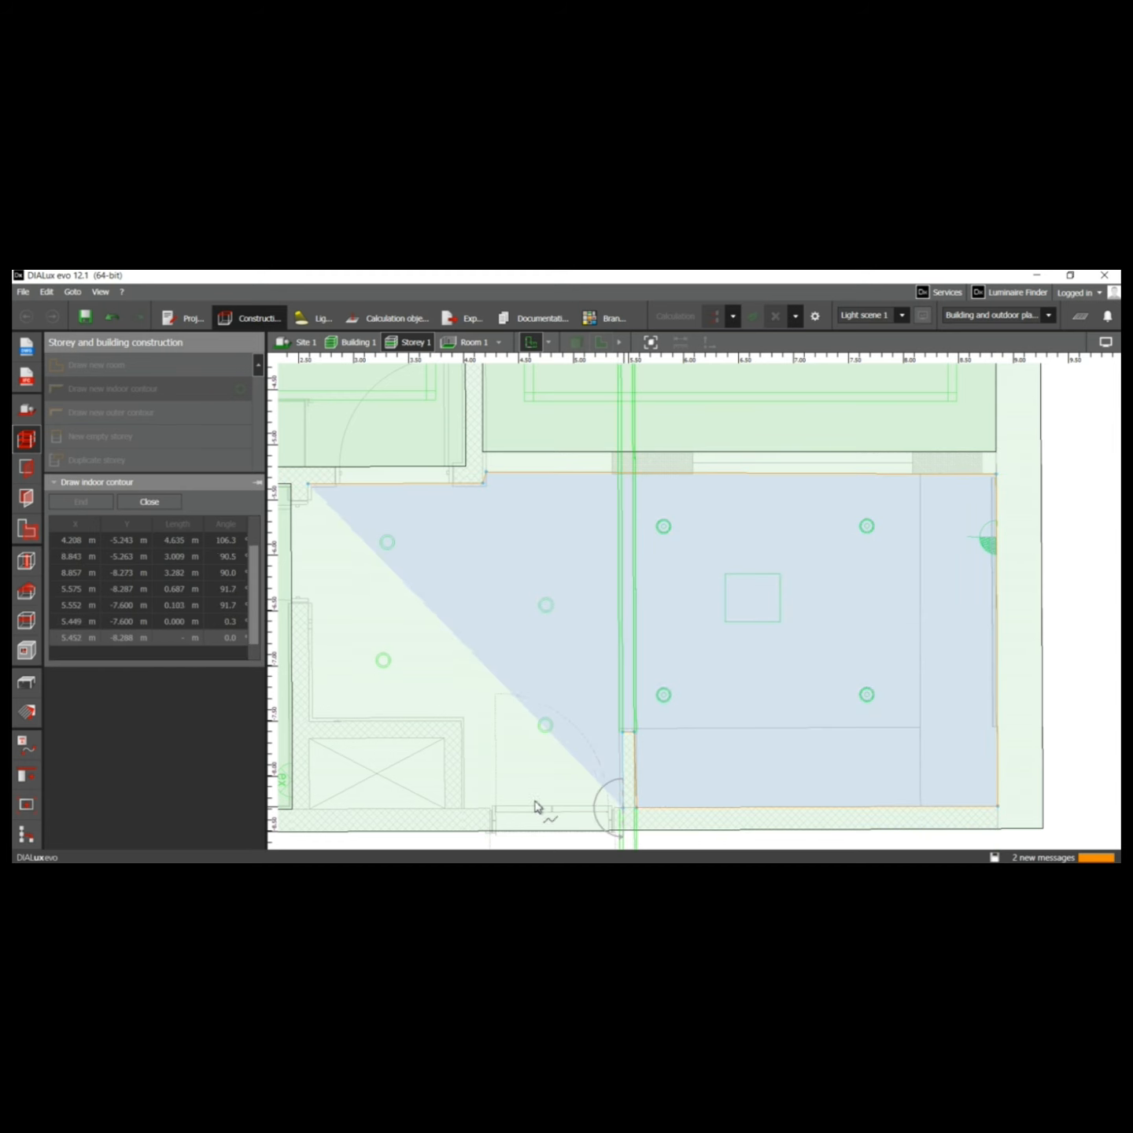
Continue the hallway contour past the entrance door and around the shaft, and close the polygon at the bathroom wall
{"action": "left_click", "coordinate": [464, 808]}
{"action": "left_click", "coordinate": [463, 721]}
{"action": "left_click", "coordinate": [309, 723]}
{"action": "right_click", "coordinate": [305, 575]}
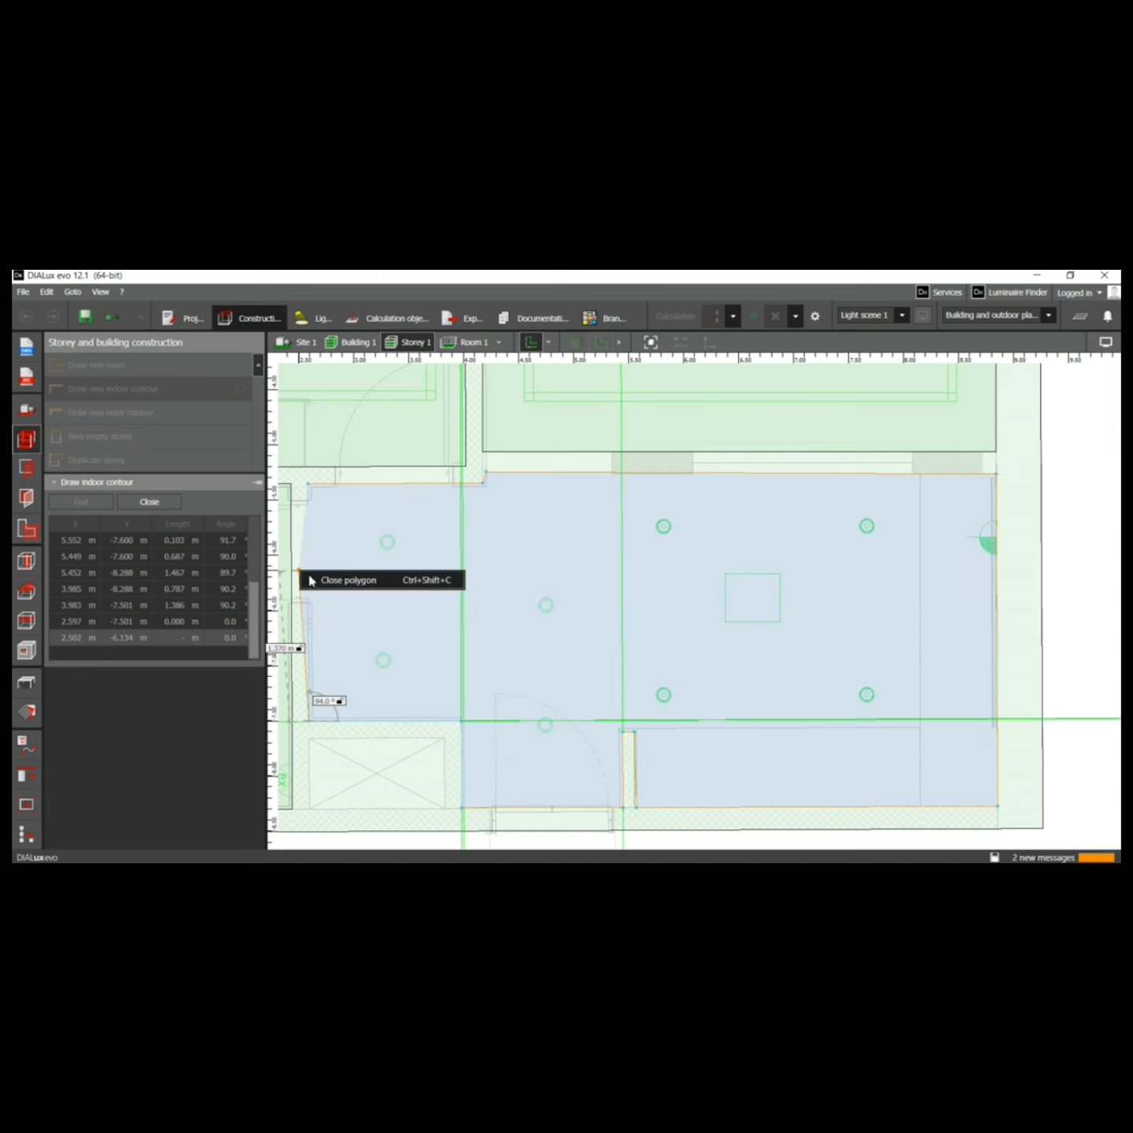
{"action": "left_click", "coordinate": [338, 579]}
Hide the imported electrial plan, inspect the building from several angles in 3D at site level, and return to the floor plan view
{"action": "scroll", "coordinate": [602, 596], "scroll_direction": "down", "scroll_amount": 5}
{"action": "left_click", "coordinate": [576, 343]}
{"action": "left_click", "coordinate": [26, 410]}
{"action": "left_click", "coordinate": [550, 343]}
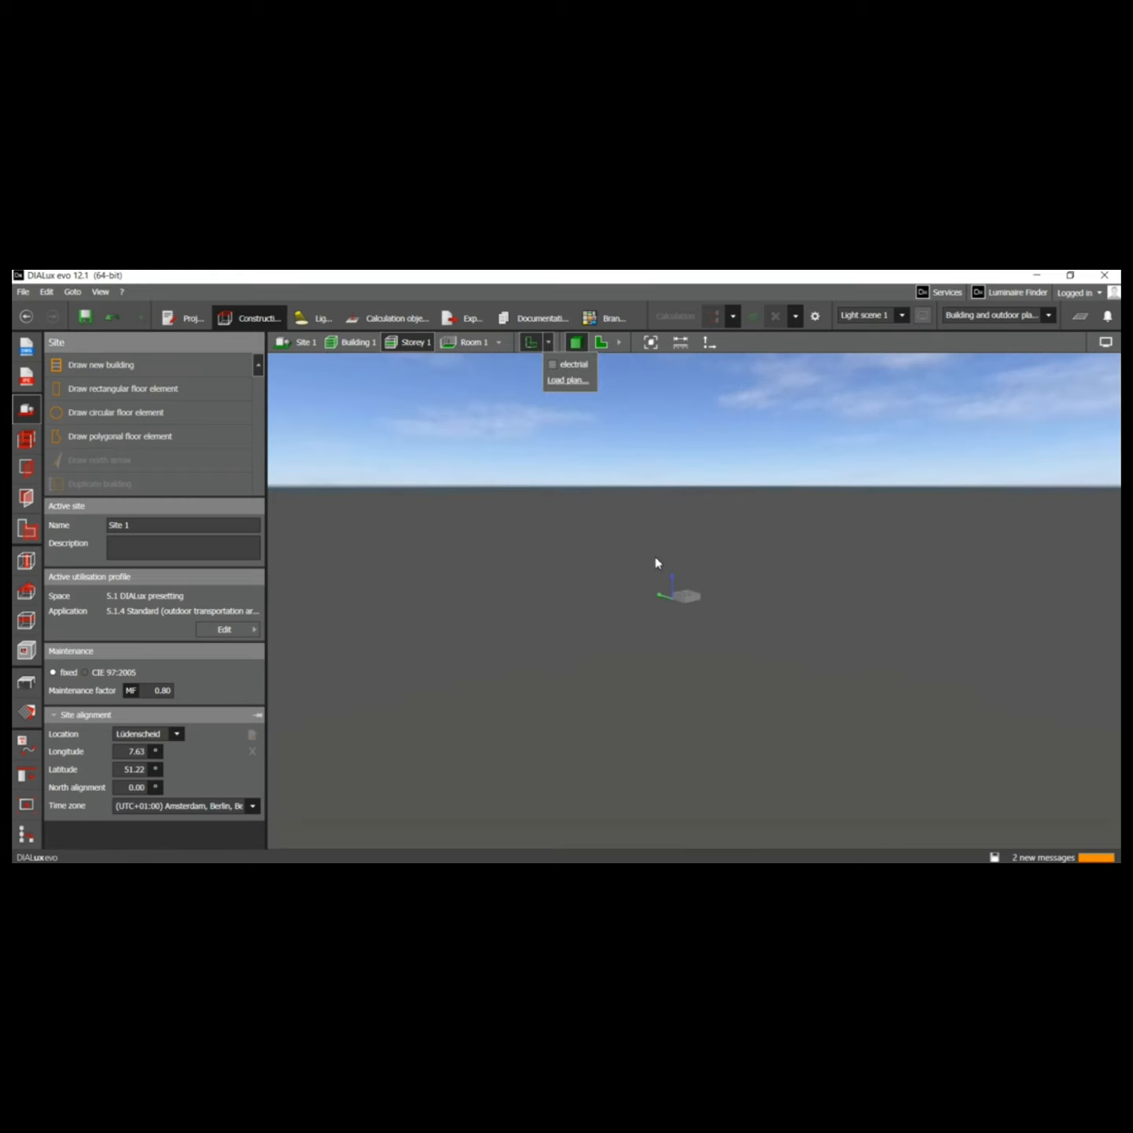
{"action": "right_click_drag", "start_coordinate": [657, 564], "coordinate": [591, 711]}
{"action": "scroll", "coordinate": [667, 615], "scroll_direction": "up", "scroll_amount": 4}
{"action": "scroll", "coordinate": [665, 611], "scroll_direction": "up", "scroll_amount": 6}
{"action": "right_click_drag", "start_coordinate": [665, 611], "coordinate": [604, 576]}
{"action": "left_click", "coordinate": [601, 343]}
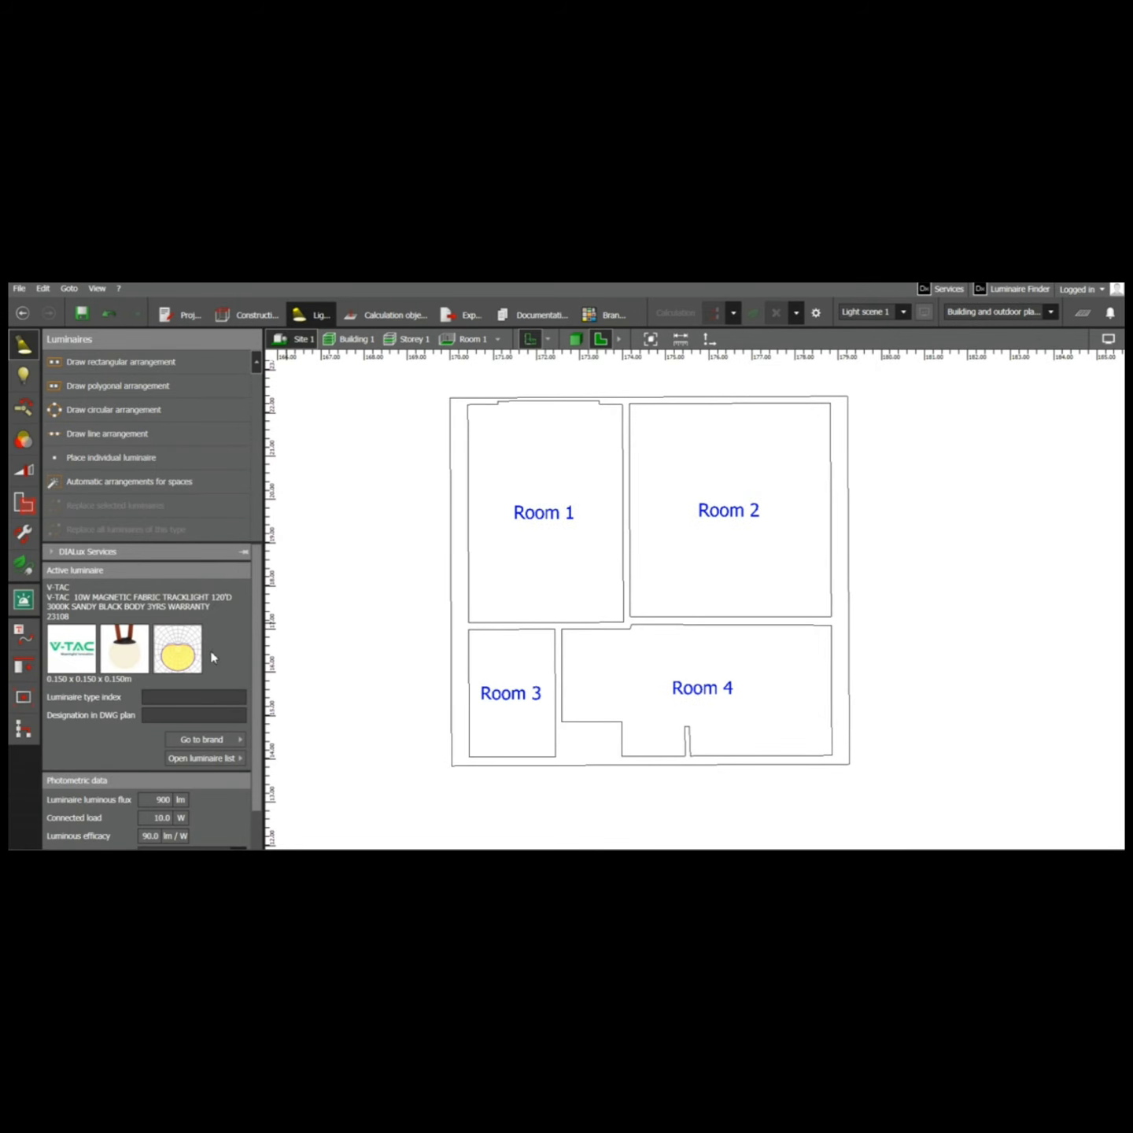
Place a rectangular arrangement of four Regent Echo 210 28W recessed downlights across Room 2
{"action": "left_click", "coordinate": [207, 759]}
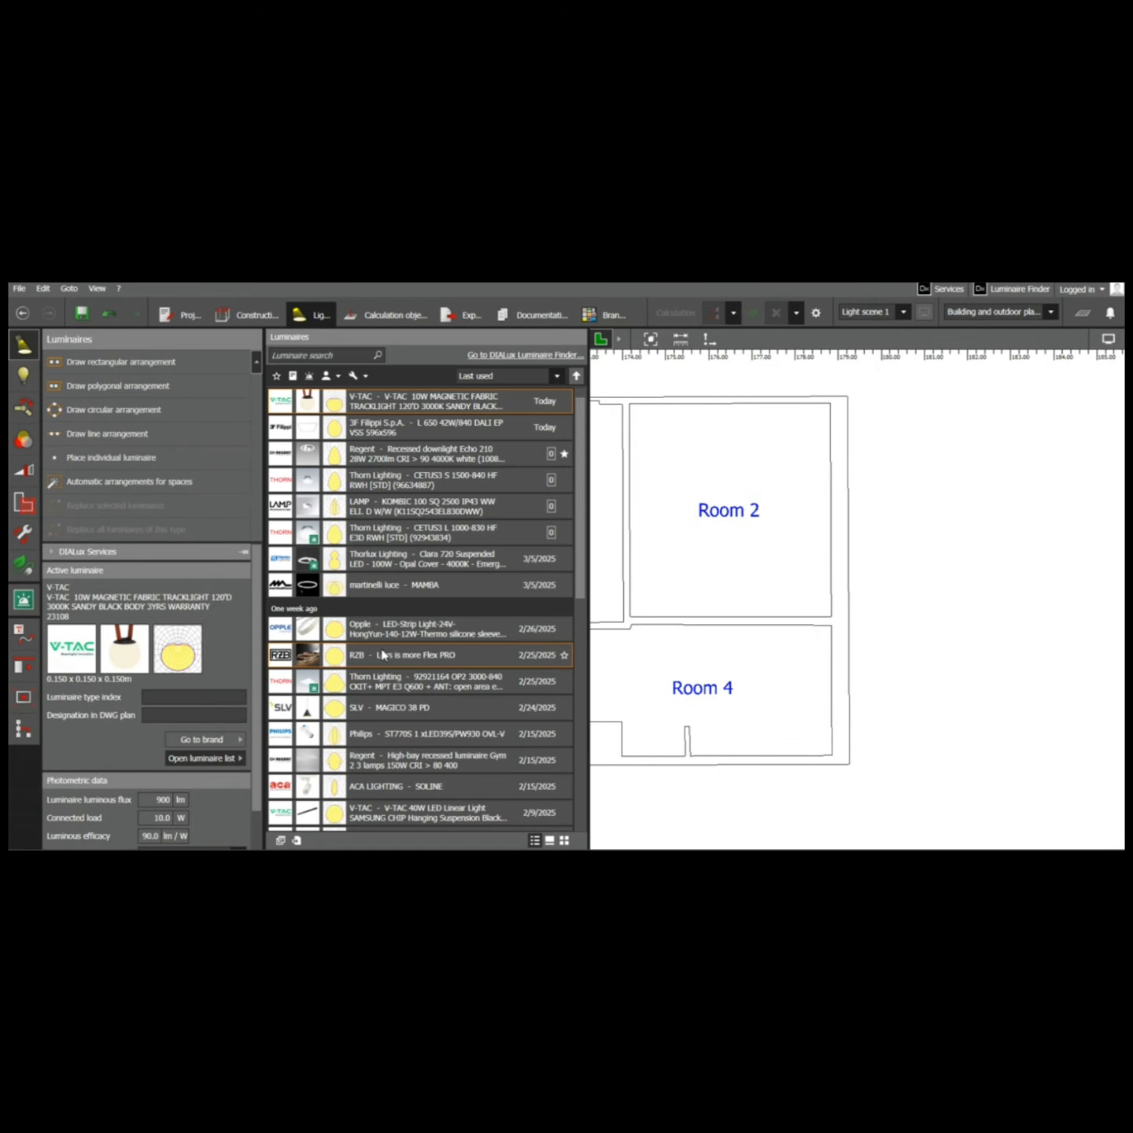
{"action": "scroll", "coordinate": [382, 655], "scroll_direction": "up", "scroll_amount": 1}
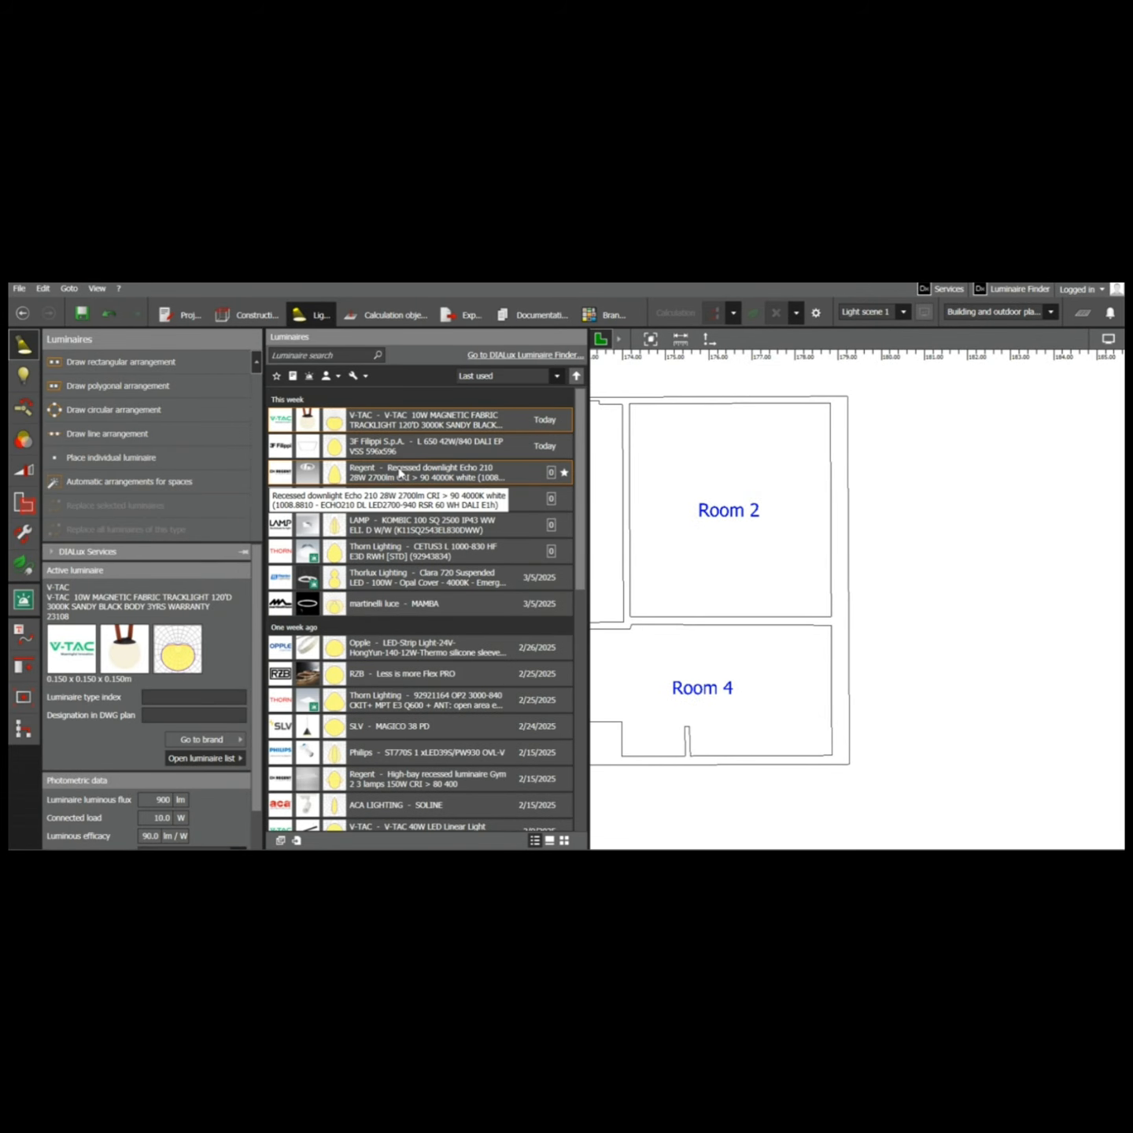
{"action": "left_click", "coordinate": [397, 478]}
{"action": "left_click", "coordinate": [118, 362]}
{"action": "left_click", "coordinate": [629, 404]}
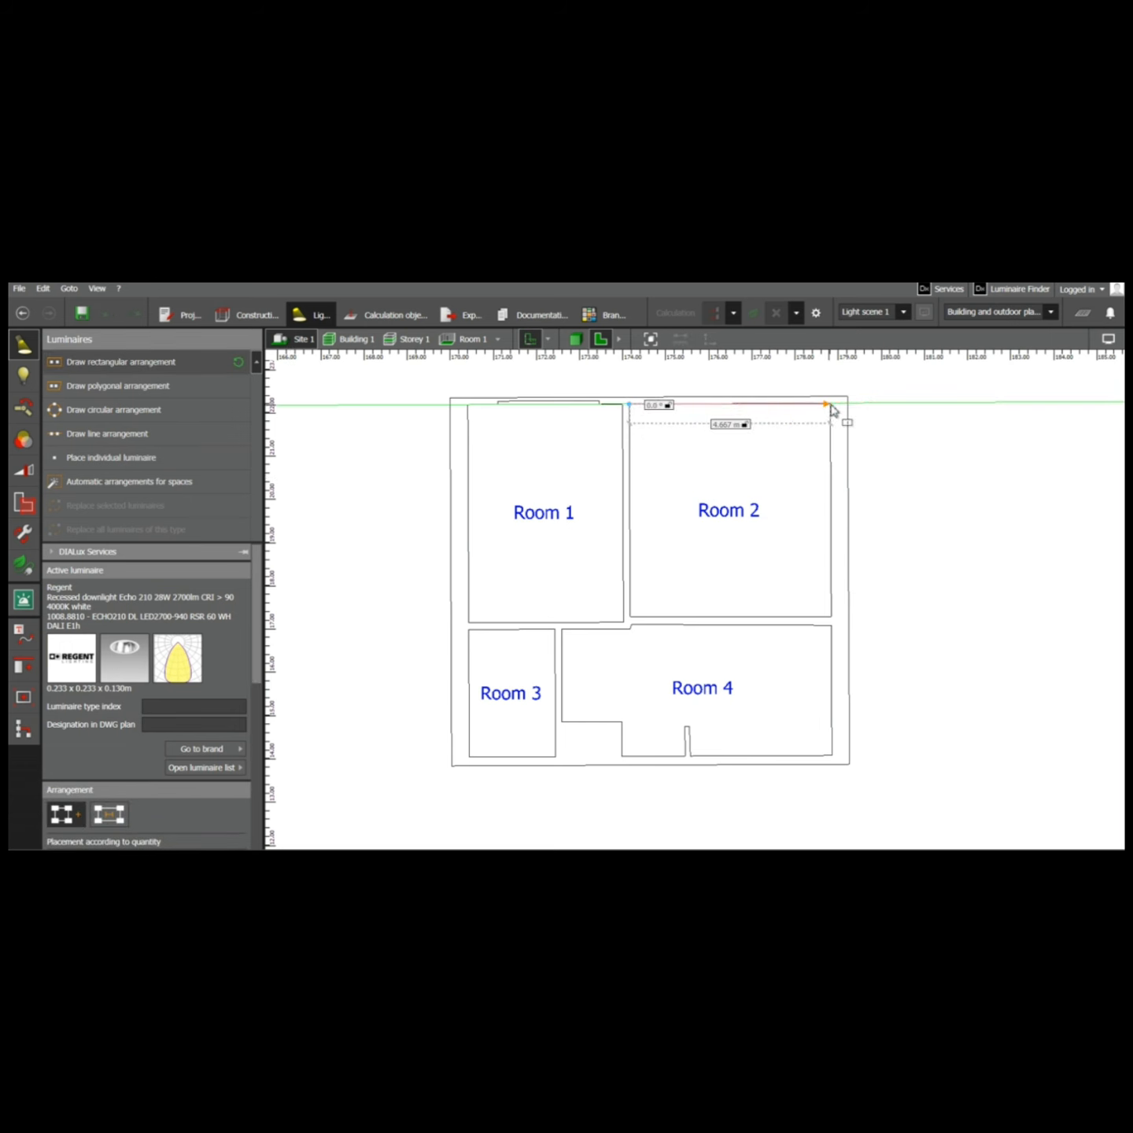
{"action": "left_click", "coordinate": [827, 617]}
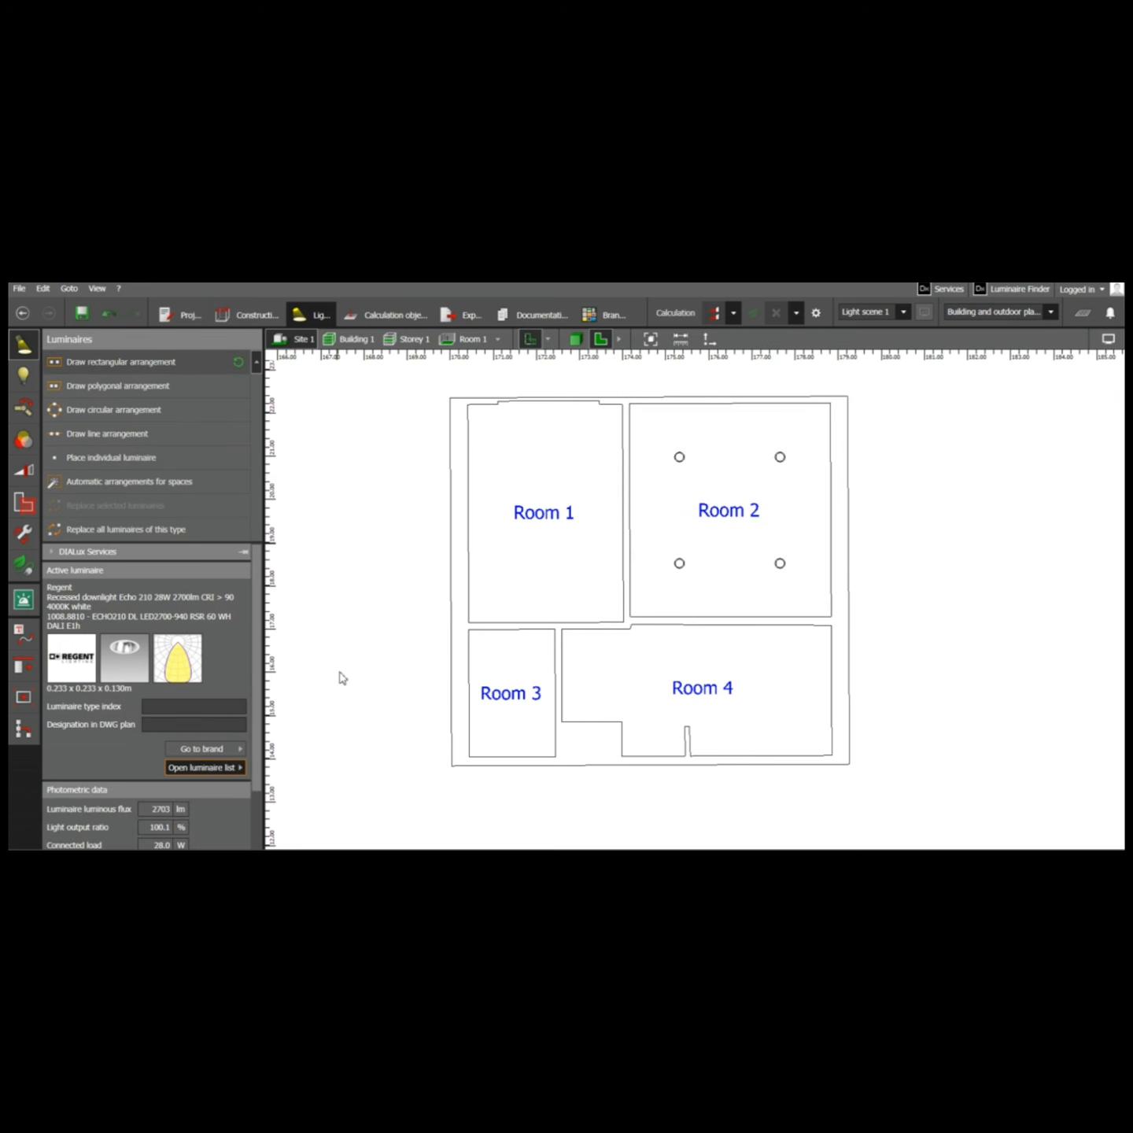
Draw a rectangular arrangement of LAMP KOMBIC 100 SQ 2500 luminaires from corner to corner of Room 1
{"action": "left_click", "coordinate": [206, 767]}
{"action": "left_click", "coordinate": [452, 528]}
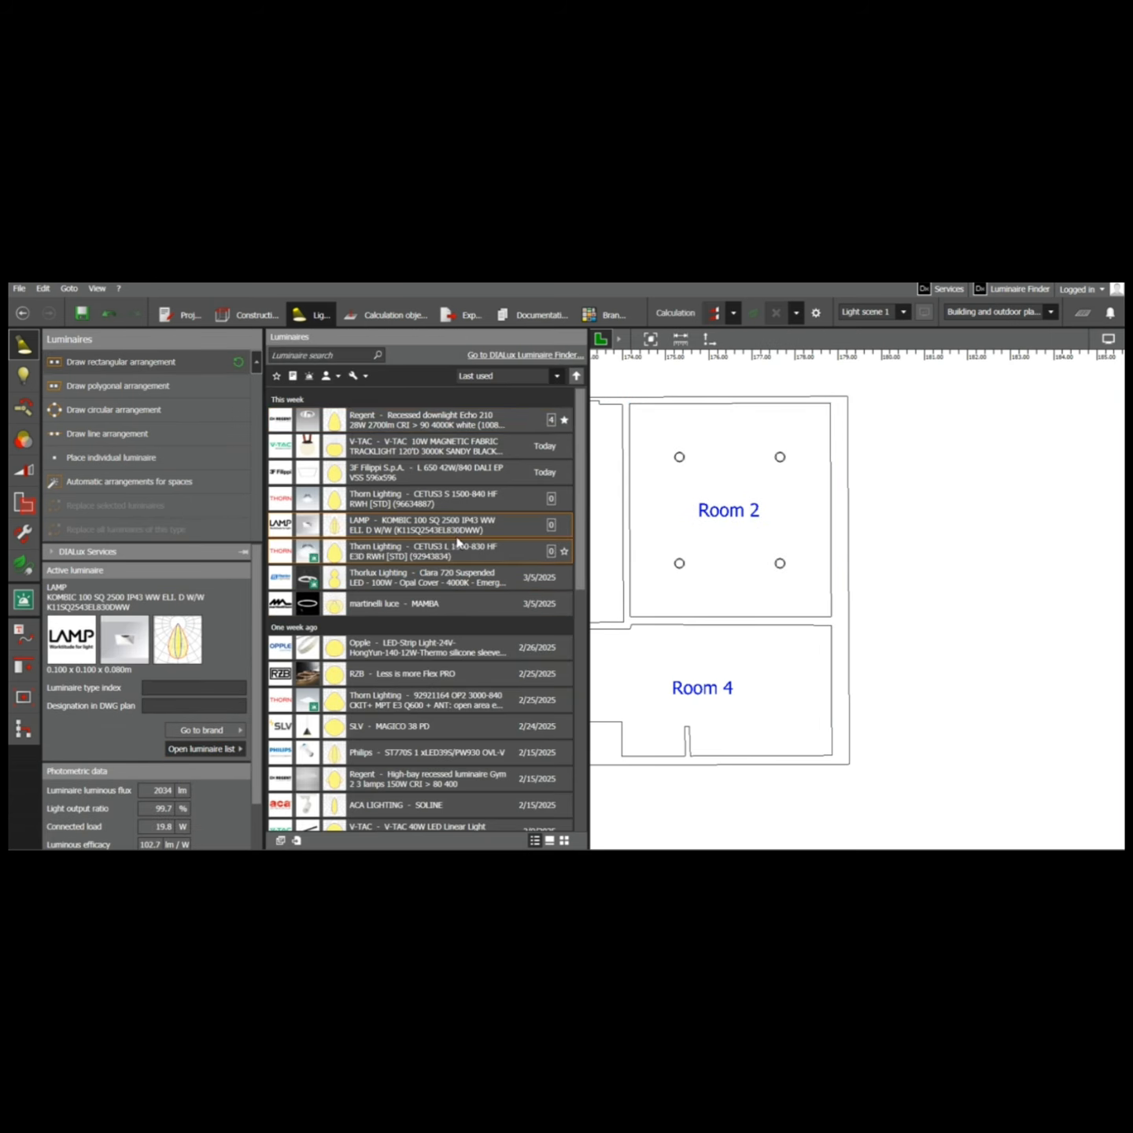
{"action": "left_click", "coordinate": [117, 364]}
{"action": "left_click", "coordinate": [468, 404]}
{"action": "key", "text": "Escape"}
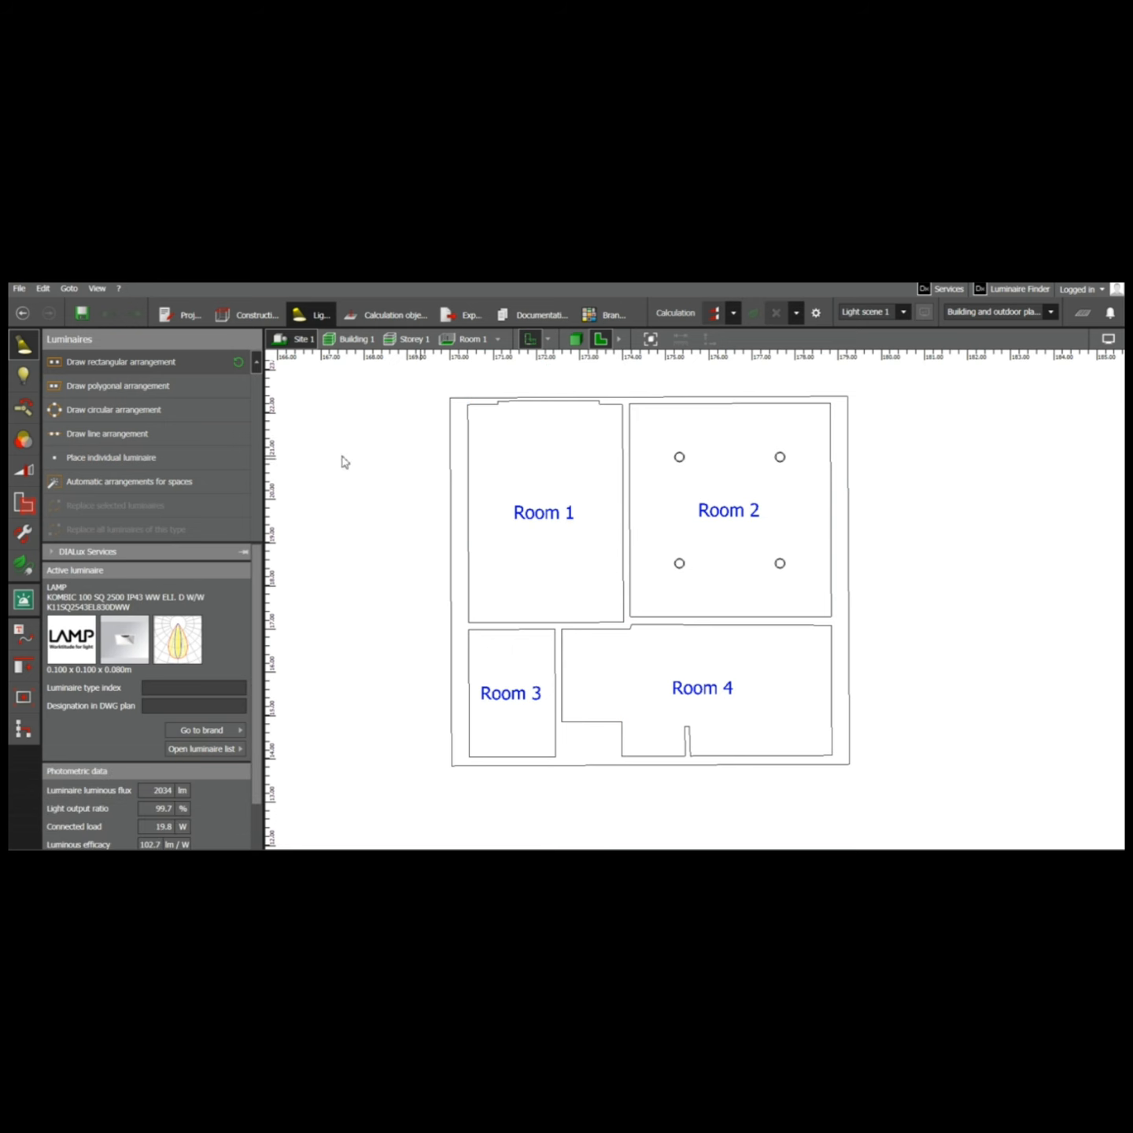
{"action": "left_click", "coordinate": [469, 404]}
{"action": "left_click", "coordinate": [622, 620]}
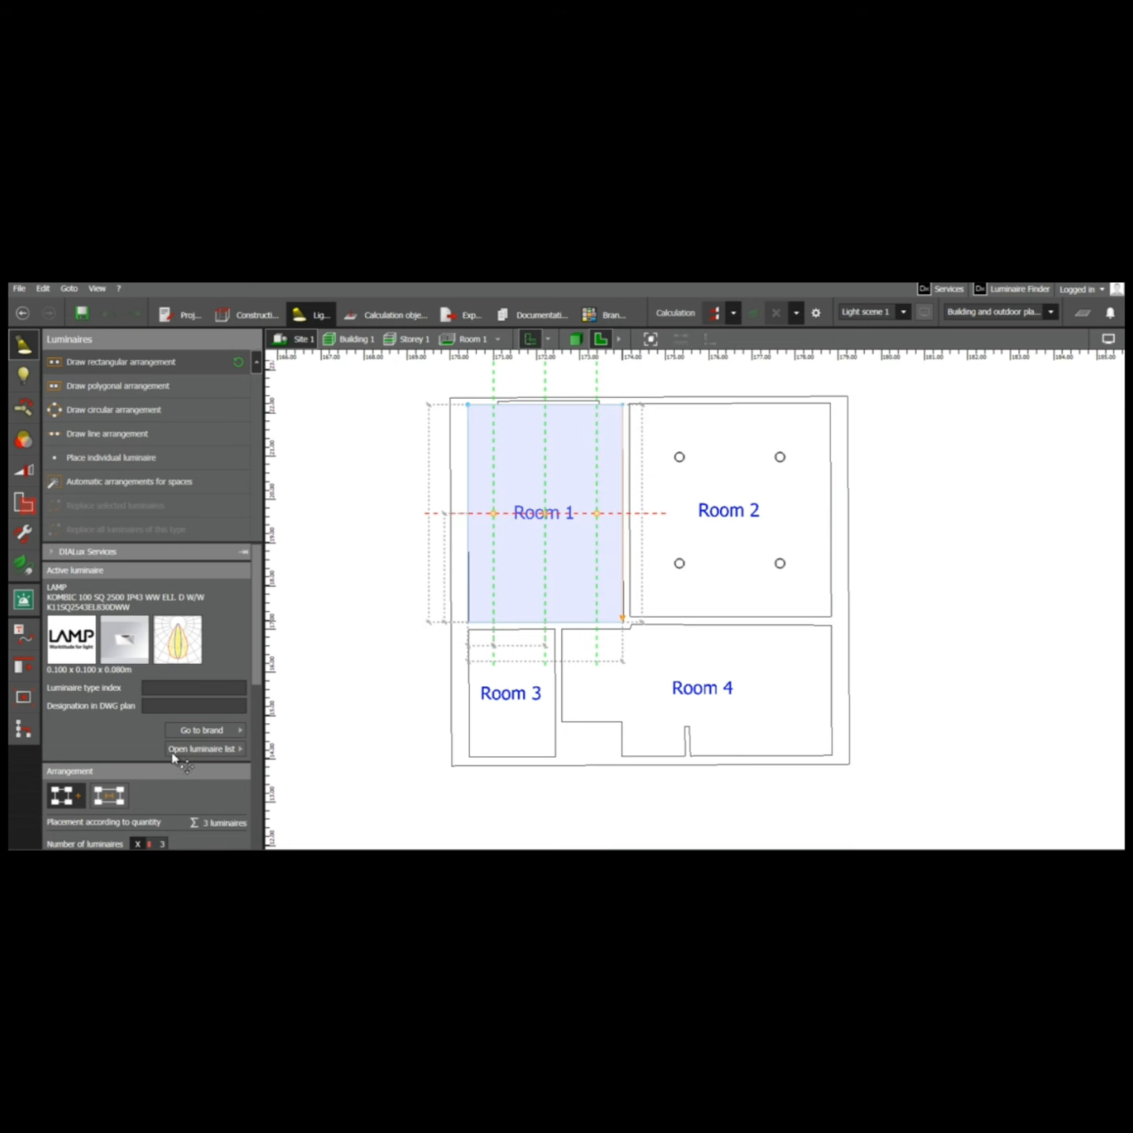
Set the Room 1 arrangement to 2 luminaires in X and 2 in Y
{"action": "scroll", "coordinate": [169, 761], "scroll_direction": "down", "scroll_amount": 3}
{"action": "double_click", "coordinate": [162, 659]}
{"action": "type", "text": "2"}
{"action": "key", "text": "Tab"}
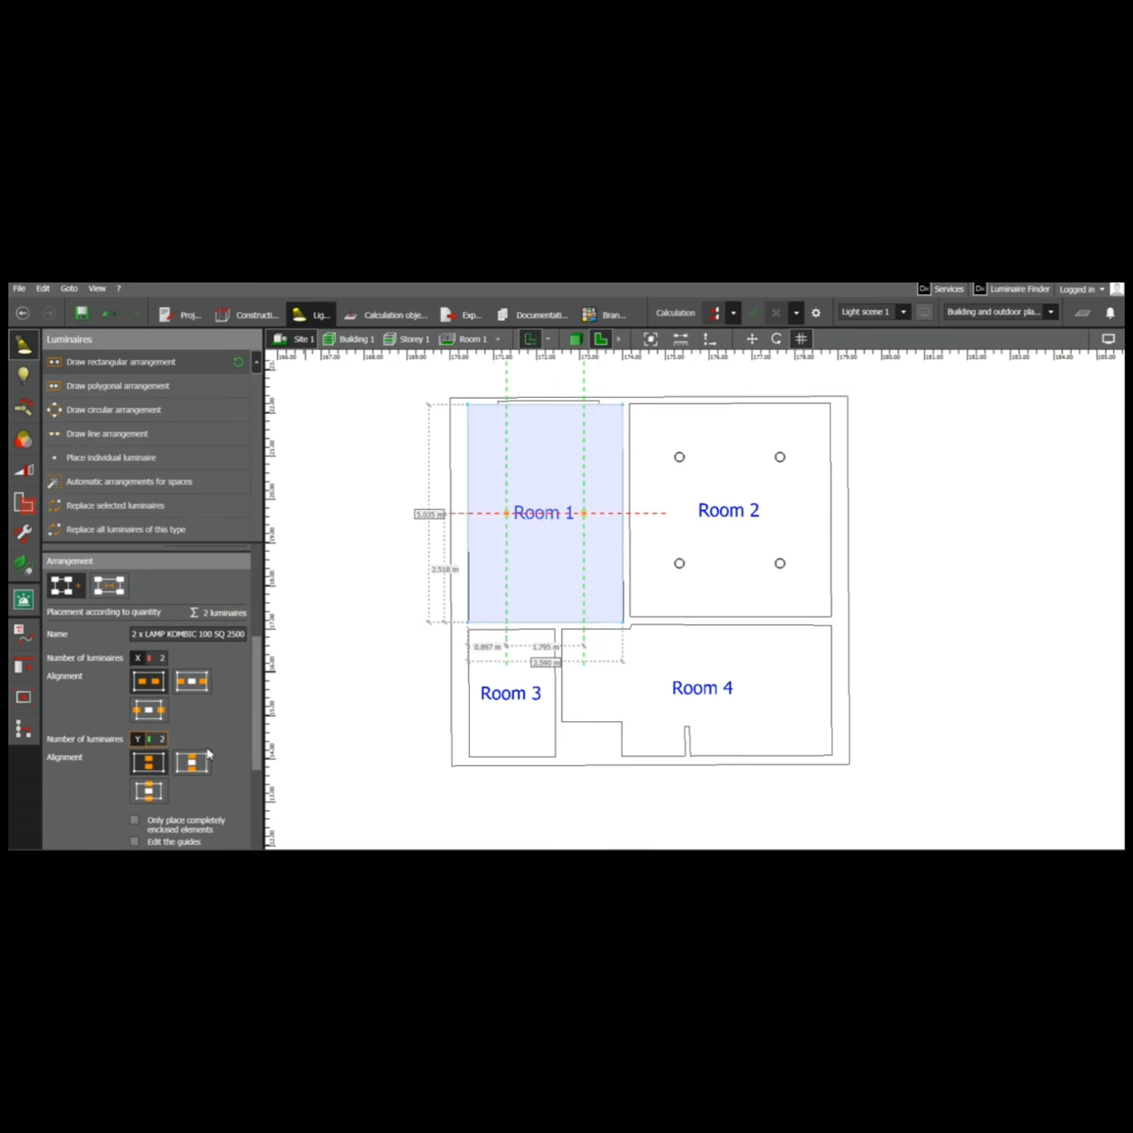
{"action": "key", "text": "Return"}
{"action": "left_click", "coordinate": [344, 565]}
Place one martinelli luce MAMBA luminaire in Room 2 and move it to the middle of the four downlights
{"action": "left_click", "coordinate": [206, 749]}
{"action": "scroll", "coordinate": [372, 618], "scroll_direction": "down", "scroll_amount": 1}
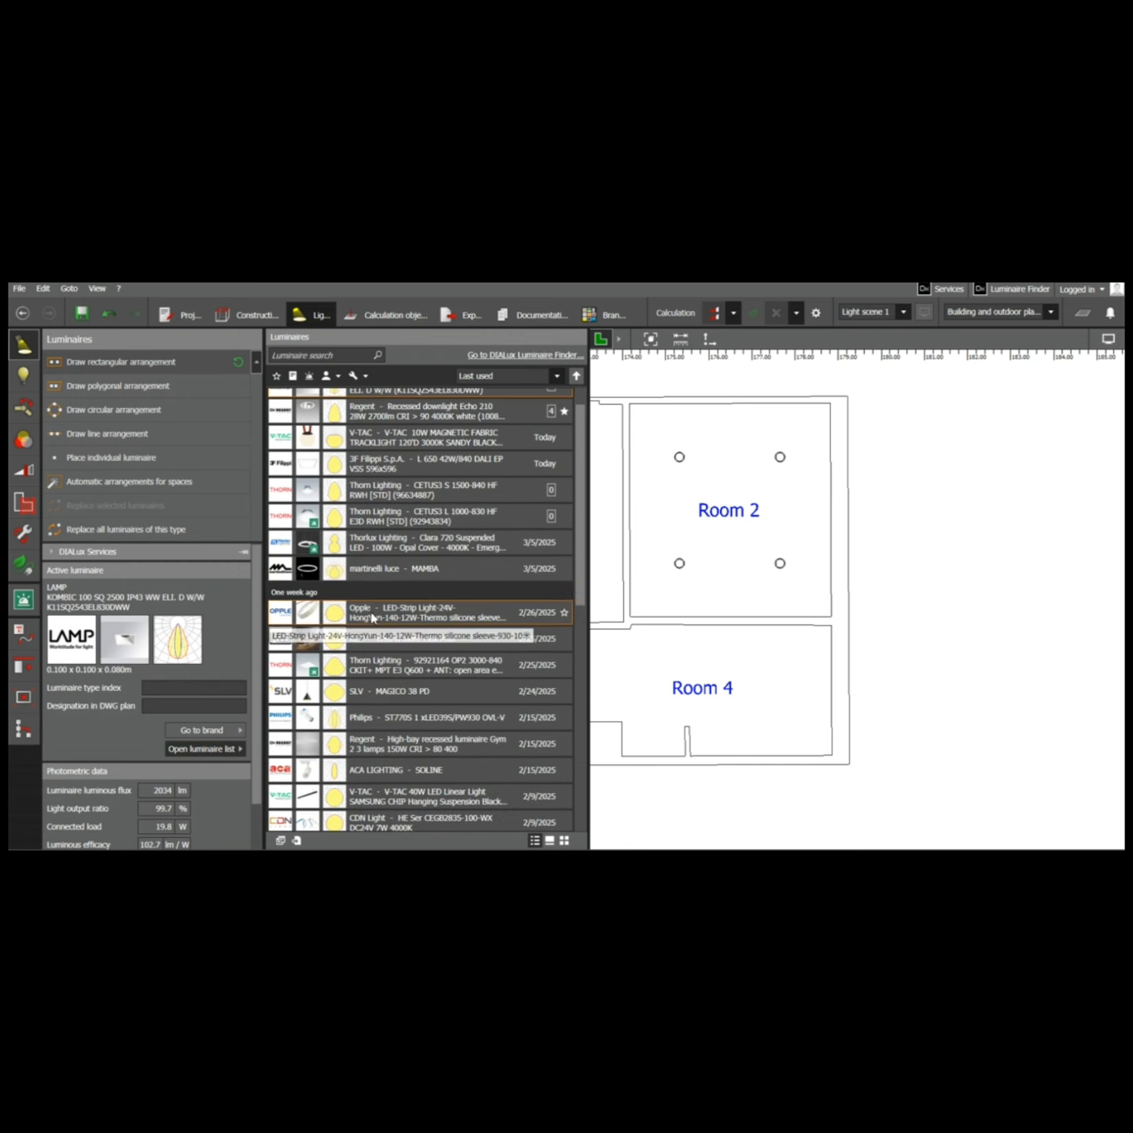
{"action": "left_click", "coordinate": [375, 573]}
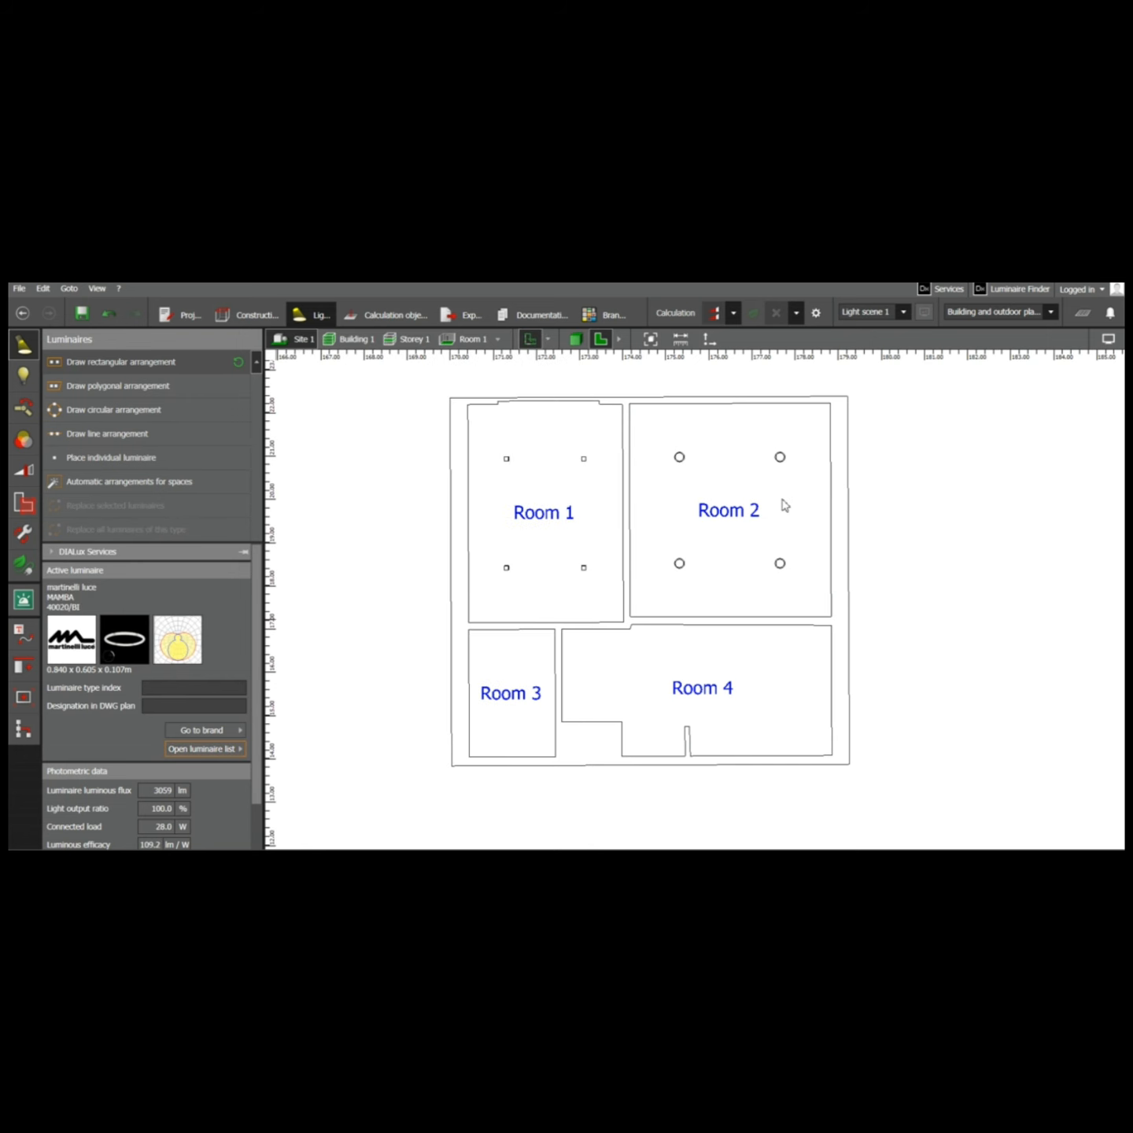
{"action": "left_click", "coordinate": [206, 748]}
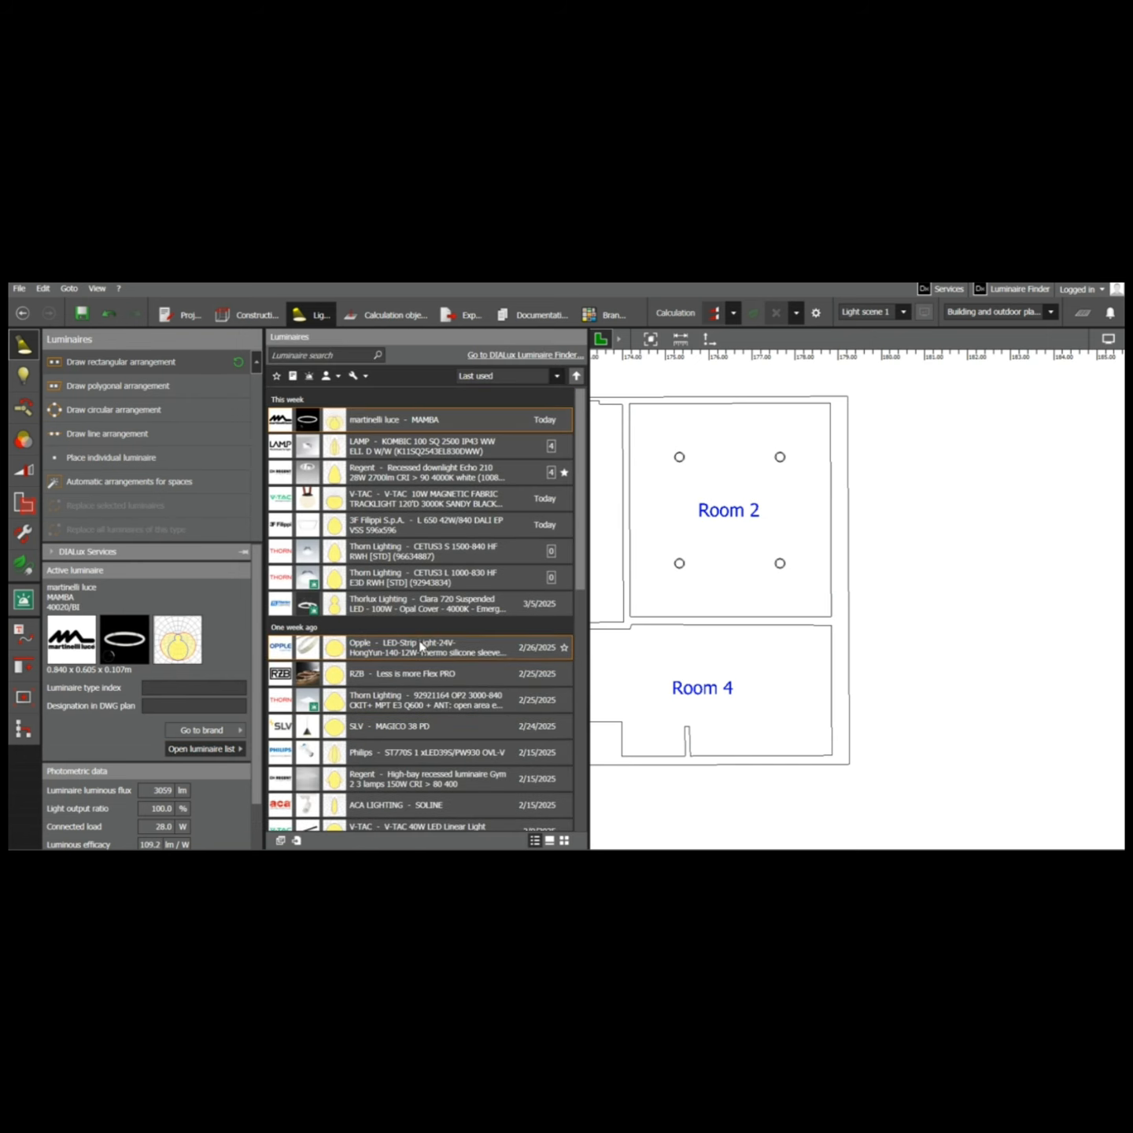
{"action": "left_click", "coordinate": [904, 528]}
{"action": "left_click", "coordinate": [723, 502]}
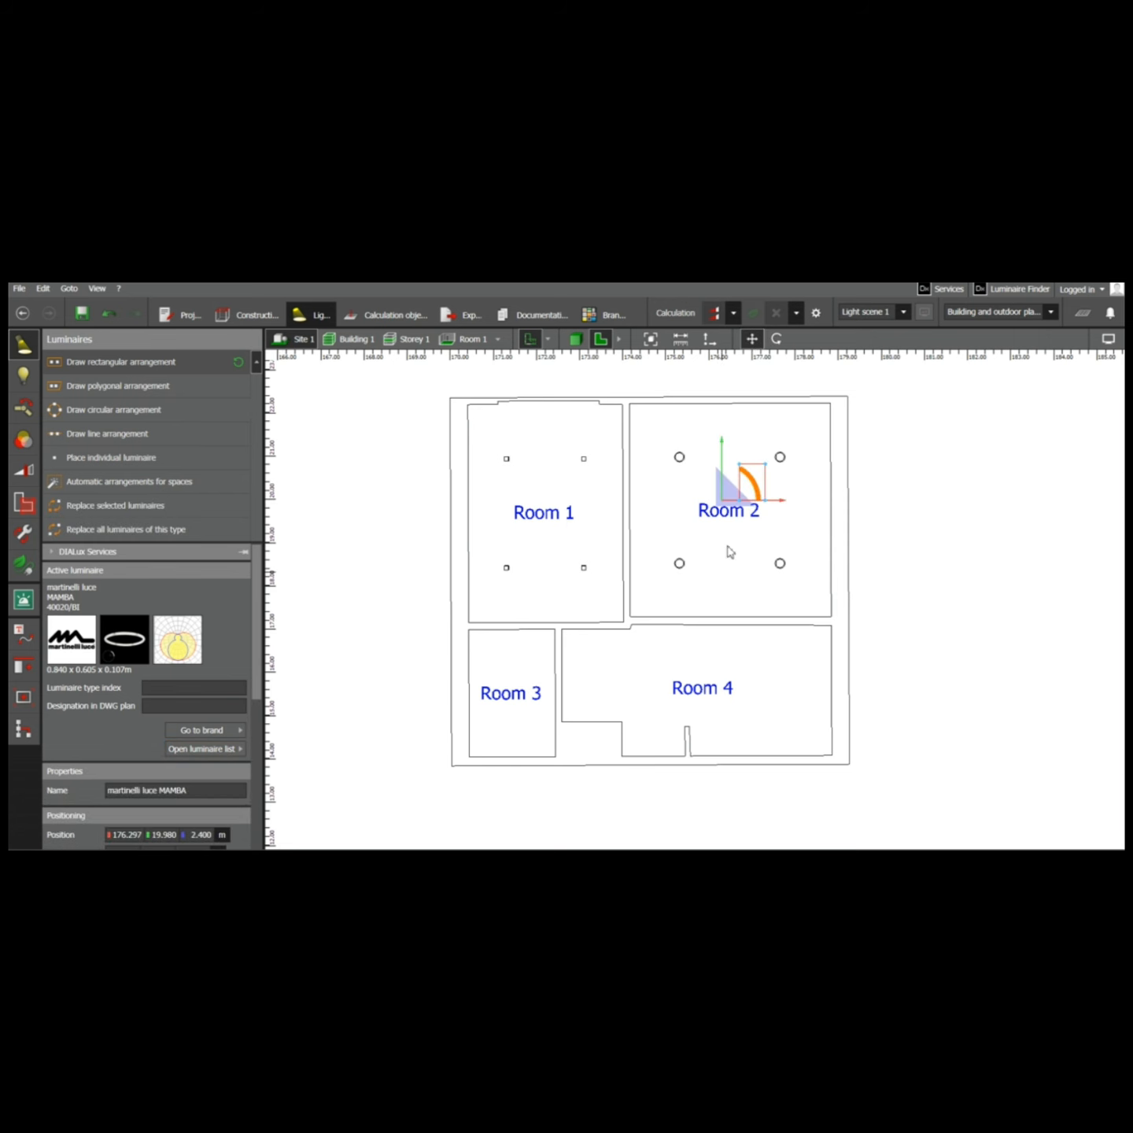
{"action": "left_click_drag", "start_coordinate": [733, 507], "coordinate": [698, 529]}
{"action": "left_click", "coordinate": [640, 536]}
Place one 3F Filippi L 650 42W/840 DALI EP VSS 596x596 luminaire in the eastern part of Room 4
{"action": "left_click", "coordinate": [203, 748]}
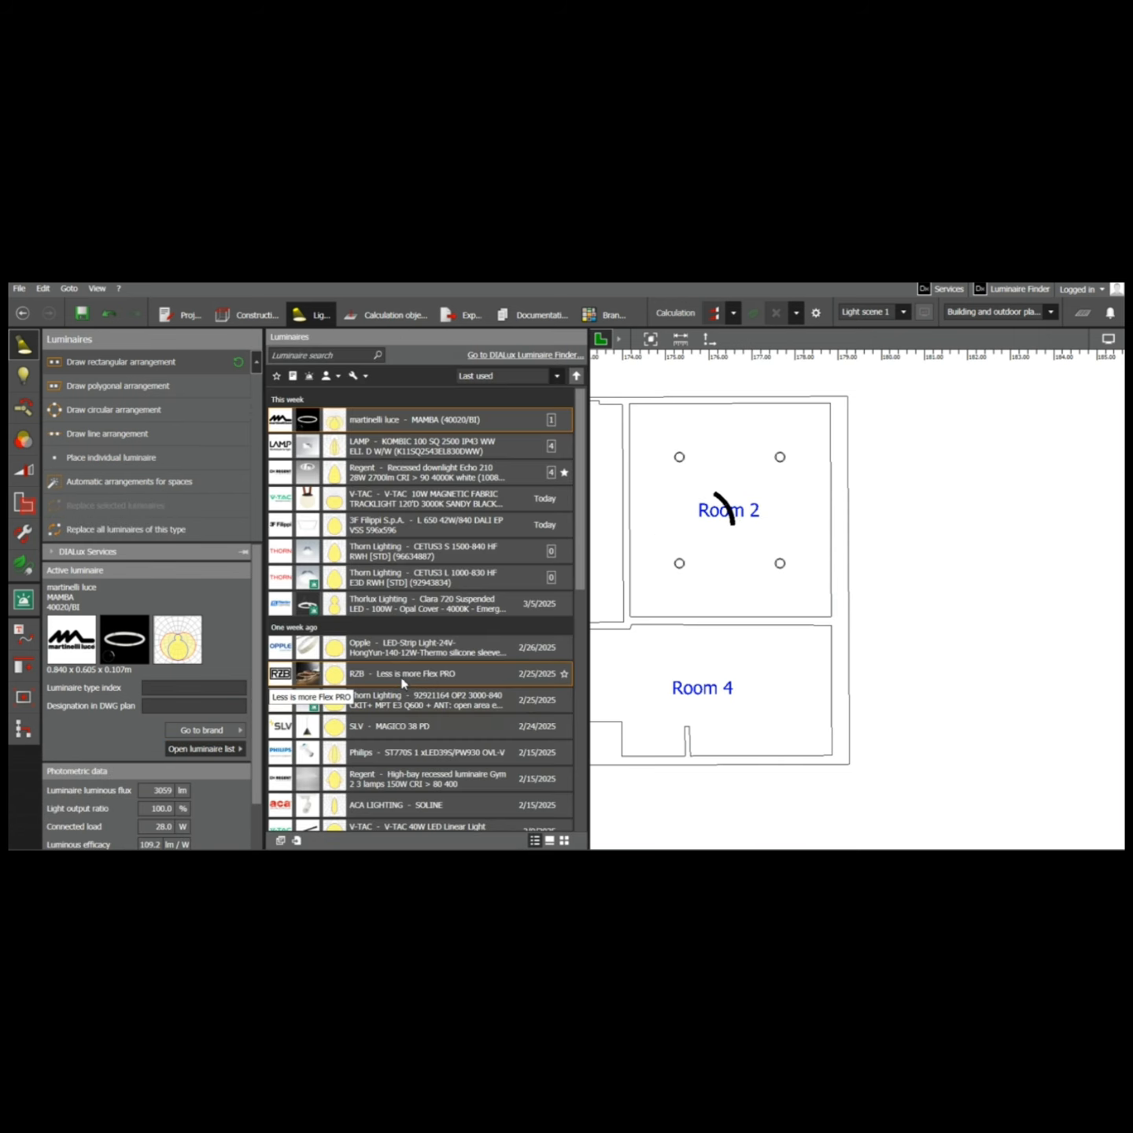
{"action": "scroll", "coordinate": [405, 675], "scroll_direction": "down", "scroll_amount": 2}
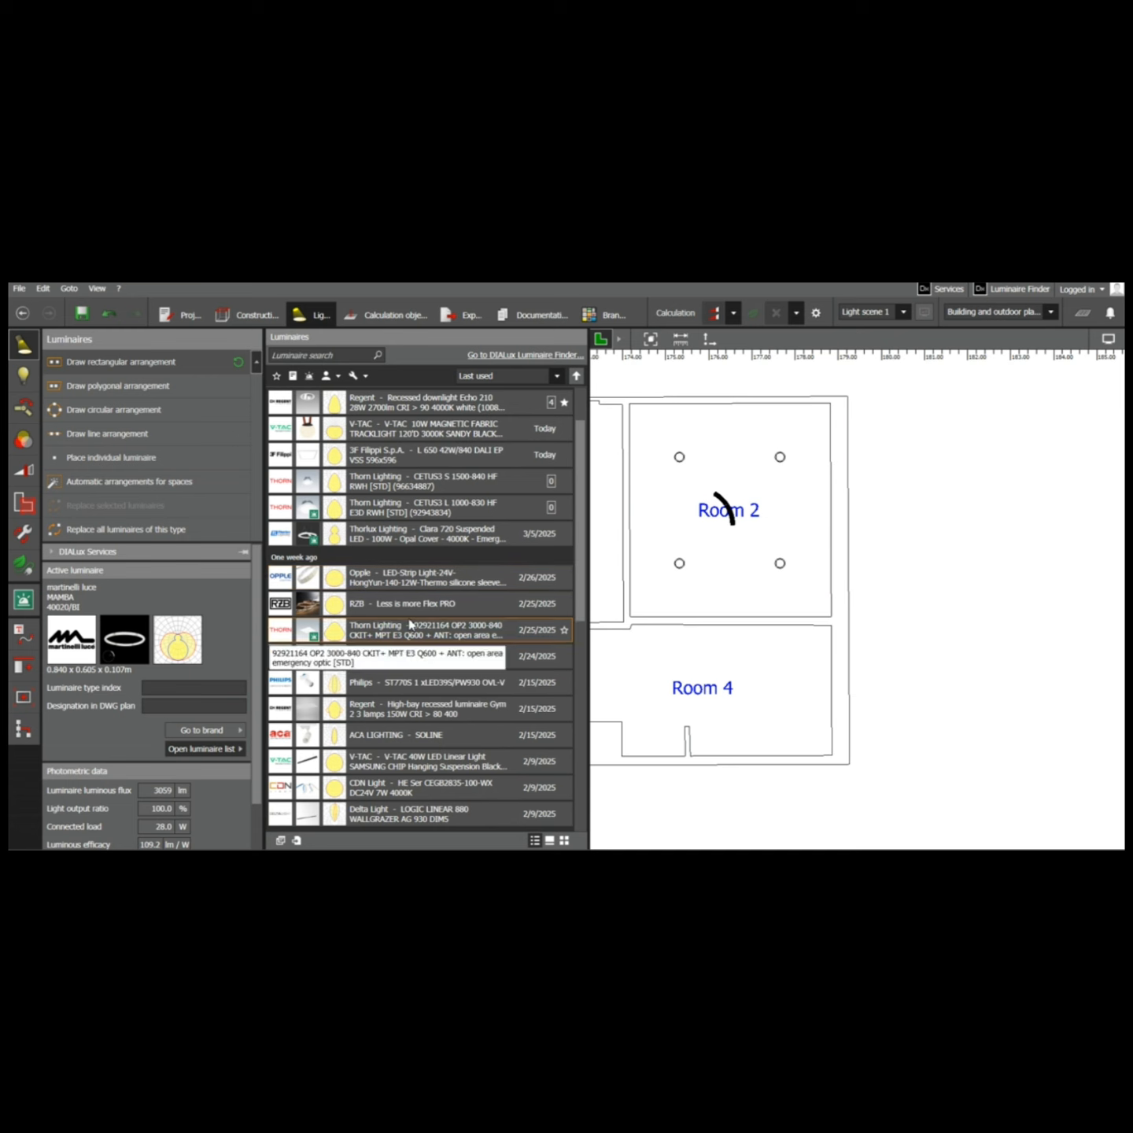
{"action": "scroll", "coordinate": [410, 624], "scroll_direction": "down", "scroll_amount": 4}
{"action": "scroll", "coordinate": [397, 651], "scroll_direction": "up", "scroll_amount": 5}
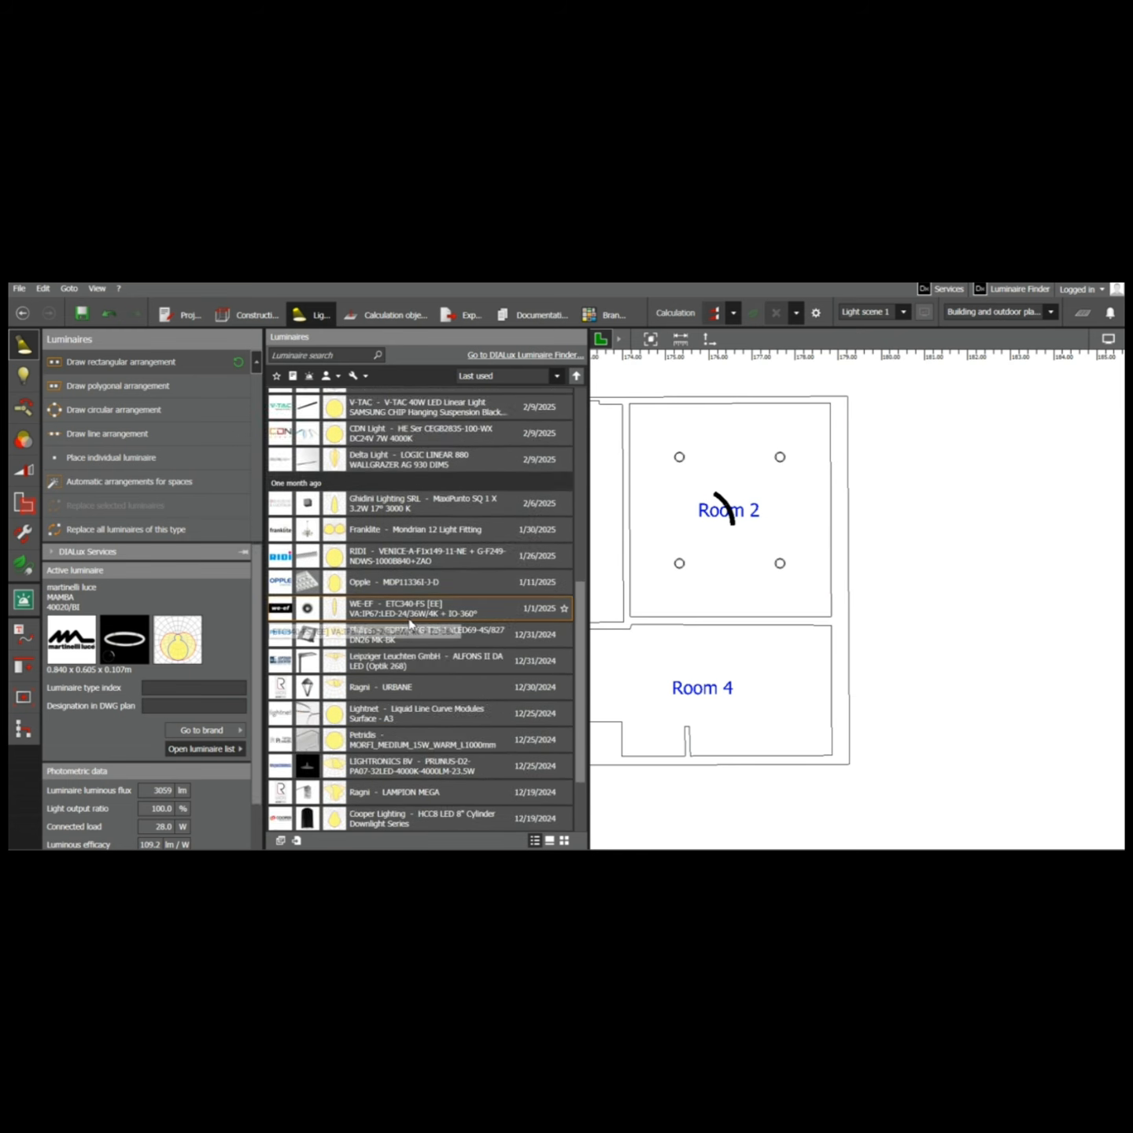
{"action": "scroll", "coordinate": [408, 563], "scroll_direction": "up", "scroll_amount": 2}
{"action": "left_click", "coordinate": [414, 527]}
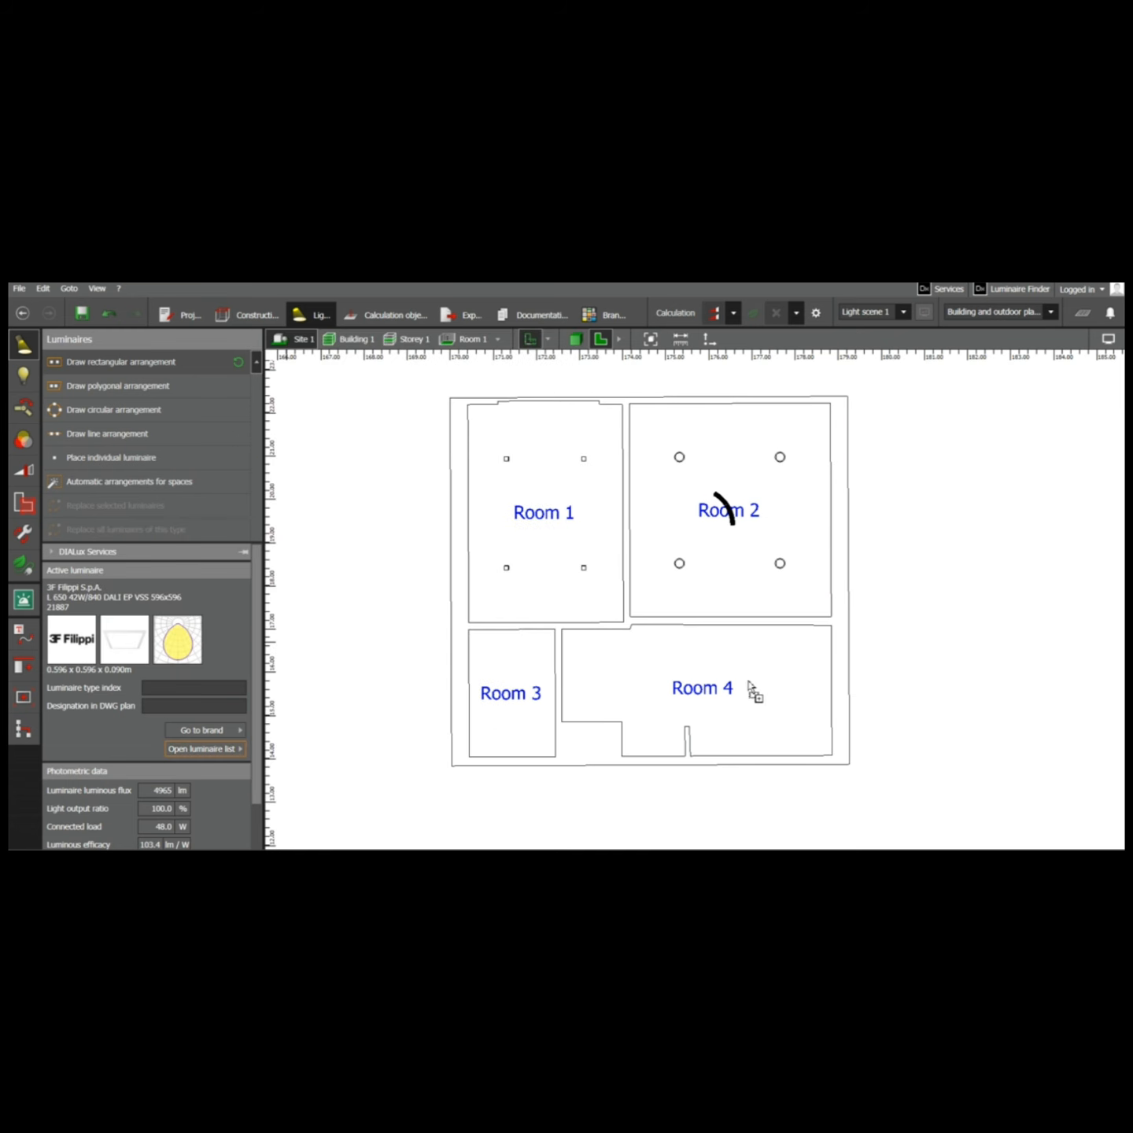
{"action": "left_click", "coordinate": [761, 700]}
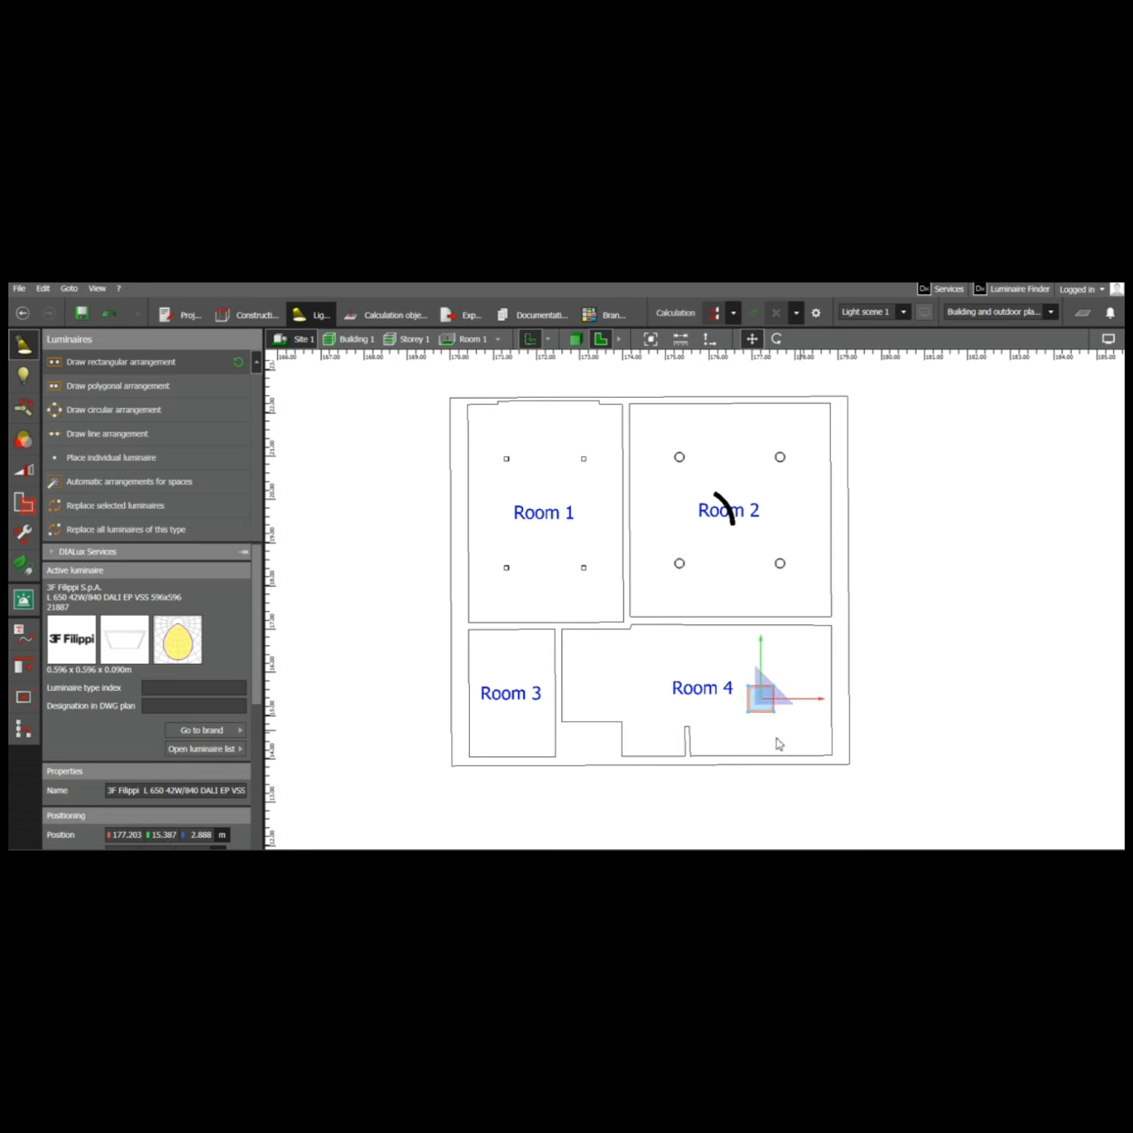
{"action": "left_click", "coordinate": [780, 743]}
Draw a horizontal line arrangement, about 4.48 m long, of two Regent Echo 210 28W downlights along Room 4's upper wall
{"action": "left_click", "coordinate": [206, 749]}
{"action": "left_click", "coordinate": [394, 495]}
{"action": "left_click", "coordinate": [135, 434]}
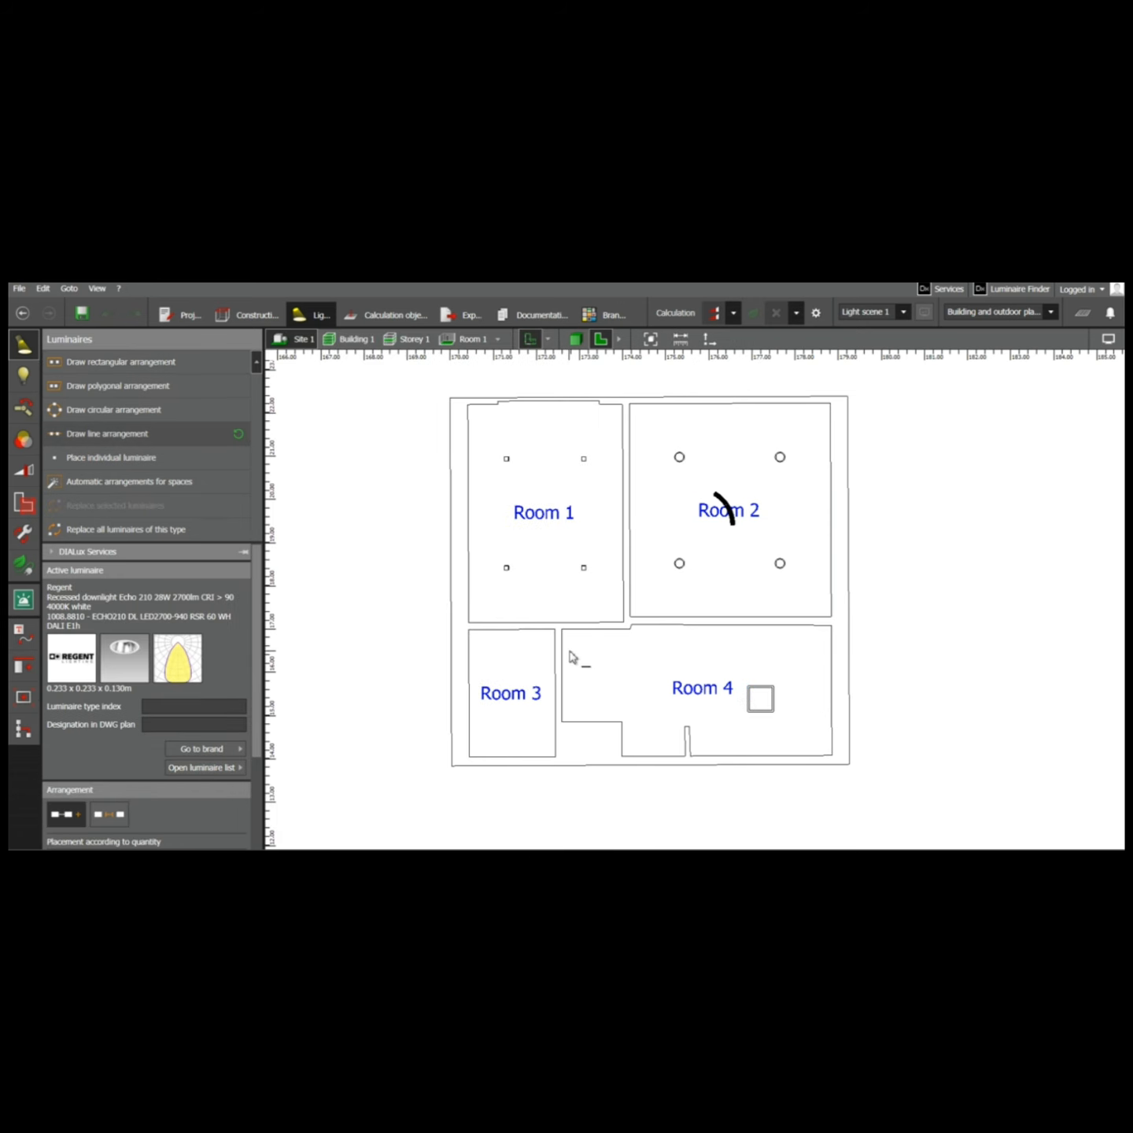
{"action": "left_click", "coordinate": [639, 648]}
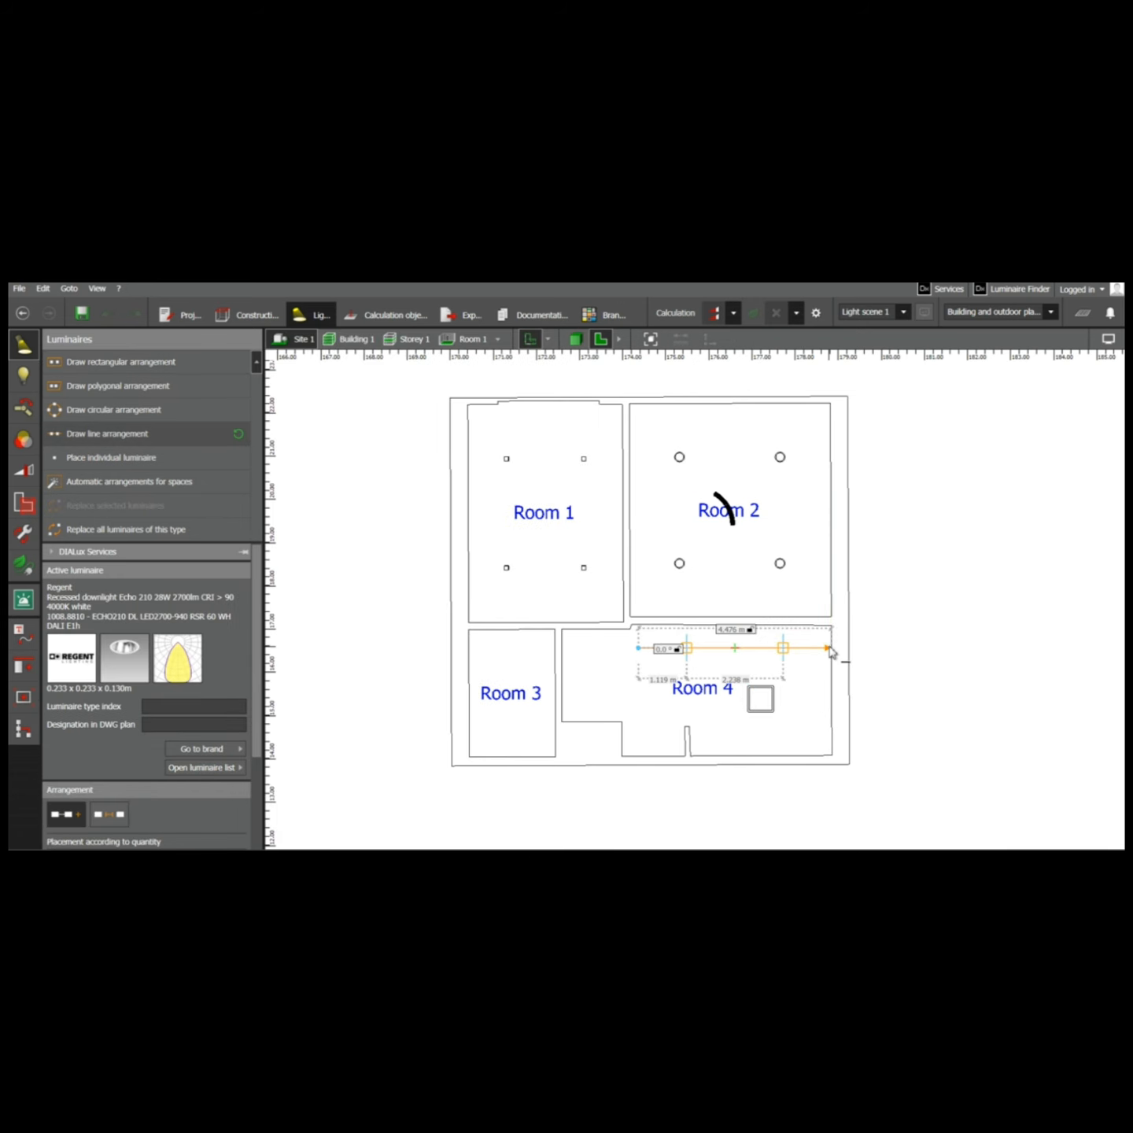
Draw a vertical line arrangement of two LAMP KOMBIC 100 SQ 2500 luminaires down the middle of Room 3
{"action": "left_click", "coordinate": [126, 436]}
{"action": "left_click", "coordinate": [230, 769]}
{"action": "left_click", "coordinate": [387, 472]}
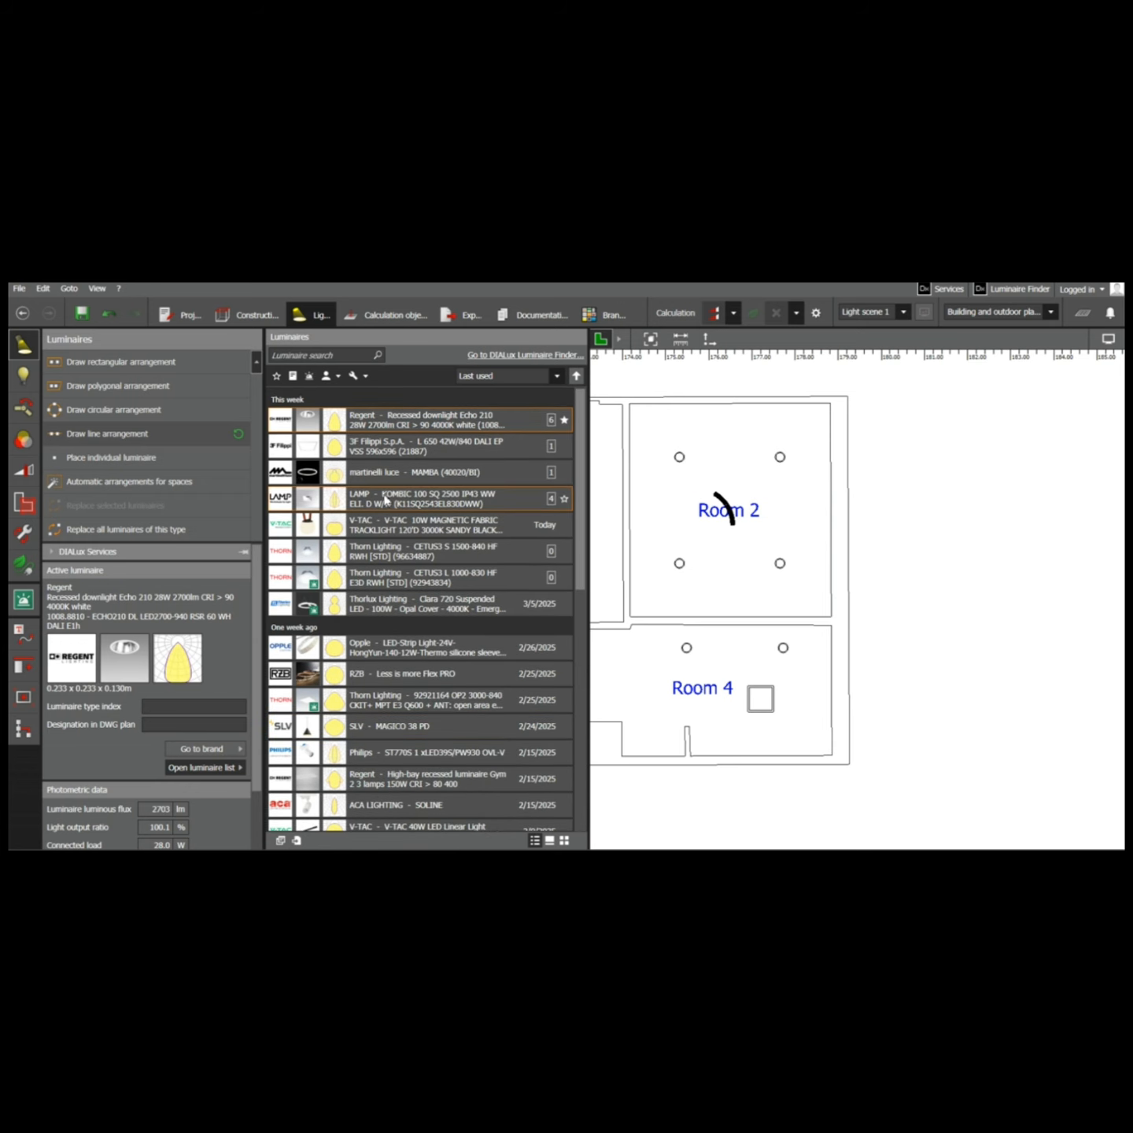
{"action": "left_click", "coordinate": [513, 629]}
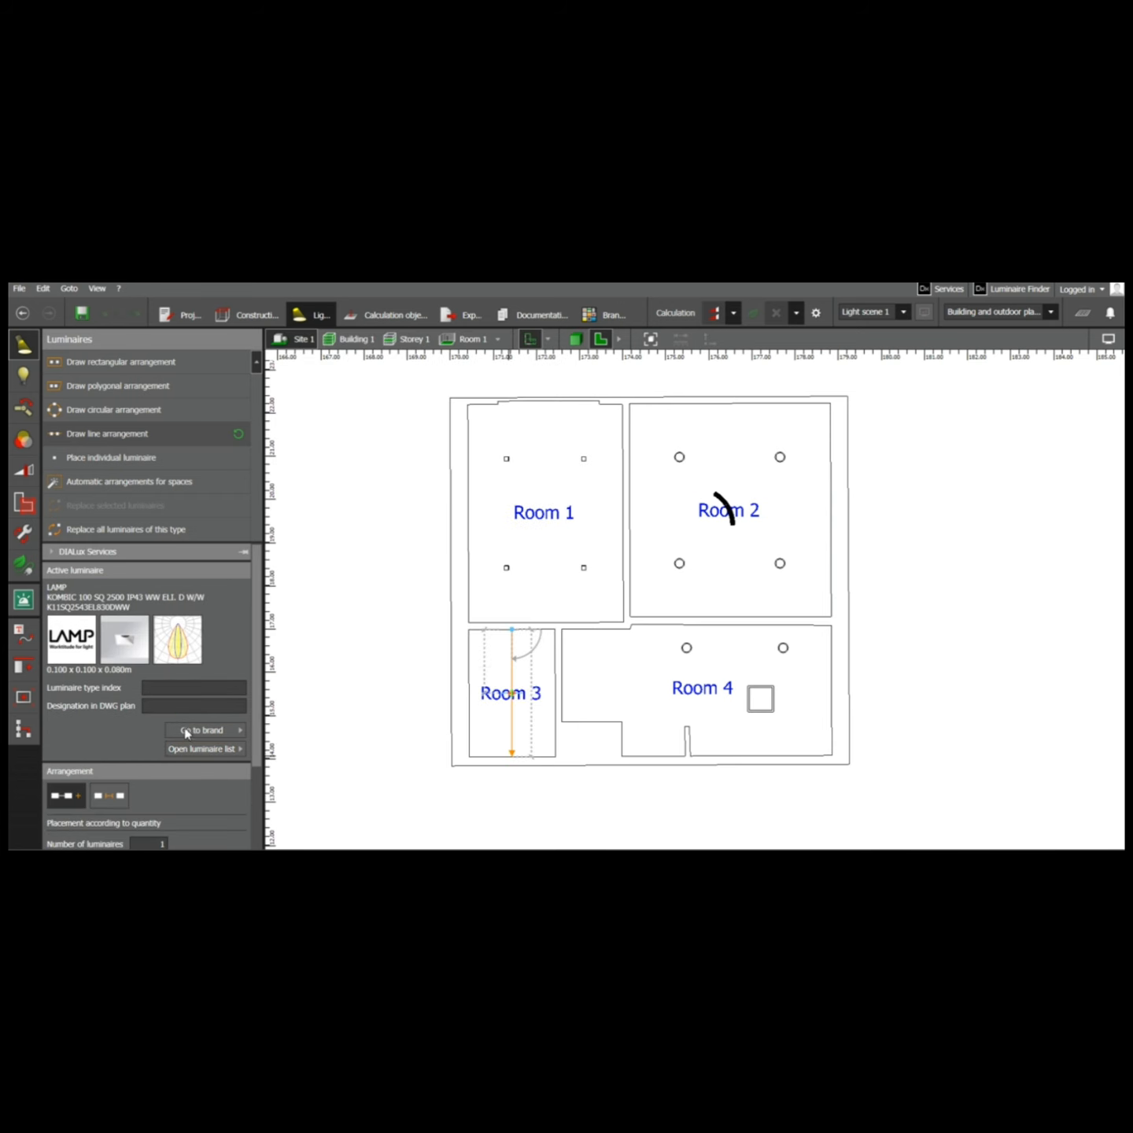
{"action": "scroll", "coordinate": [188, 732], "scroll_direction": "down", "scroll_amount": 3}
{"action": "left_click", "coordinate": [161, 658]}
Apply the colourimetric data of the KOMBIC 100 SQ 2500 lamp used in Room 3
{"action": "left_click", "coordinate": [24, 376]}
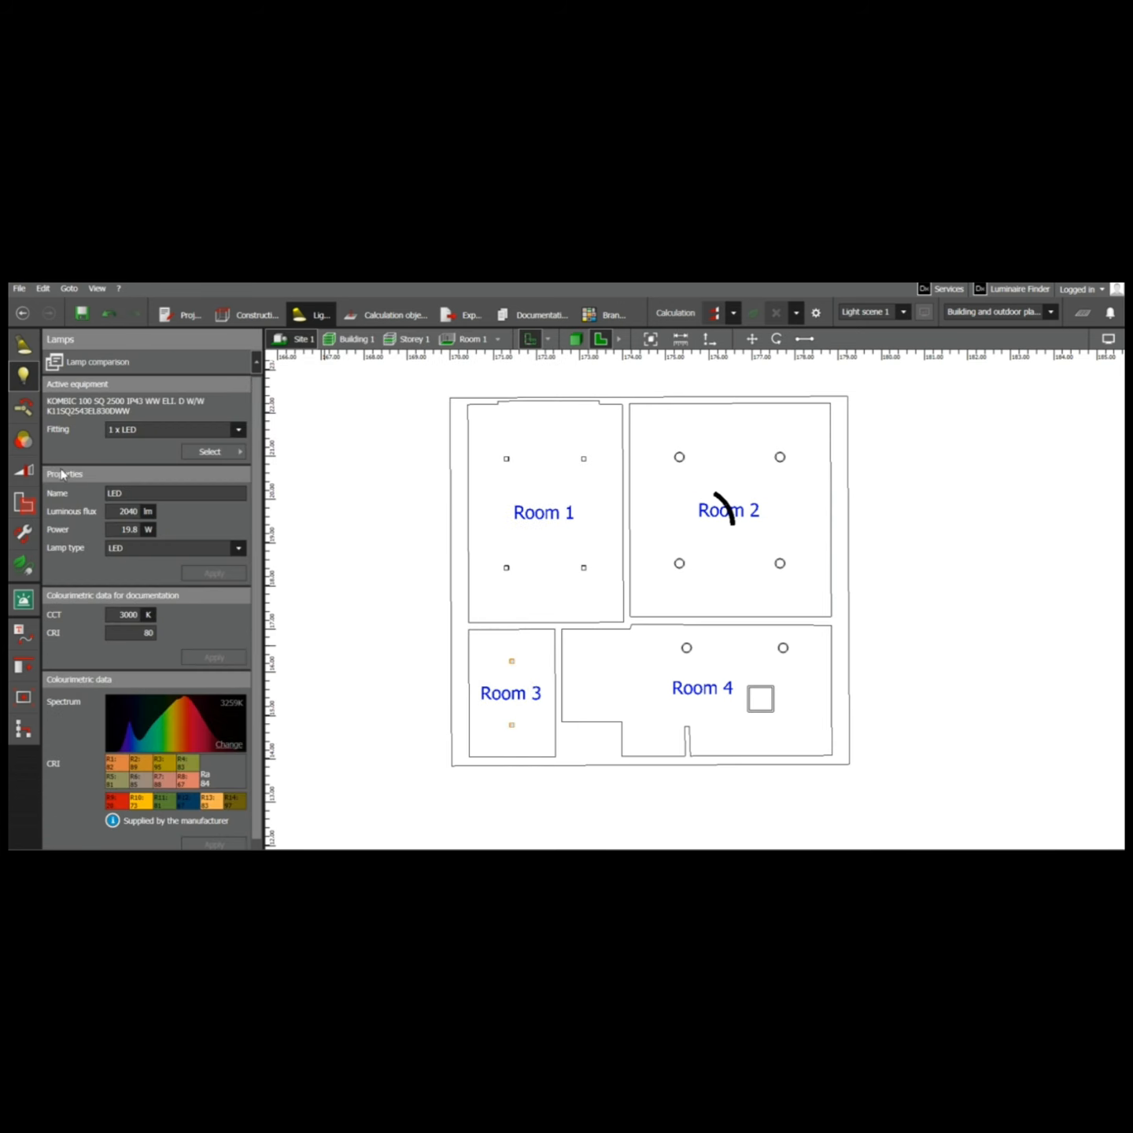
{"action": "left_click", "coordinate": [230, 745]}
{"action": "mouse_move", "coordinate": [346, 813]}
{"action": "left_click", "coordinate": [473, 334]}
{"action": "left_click", "coordinate": [226, 825]}
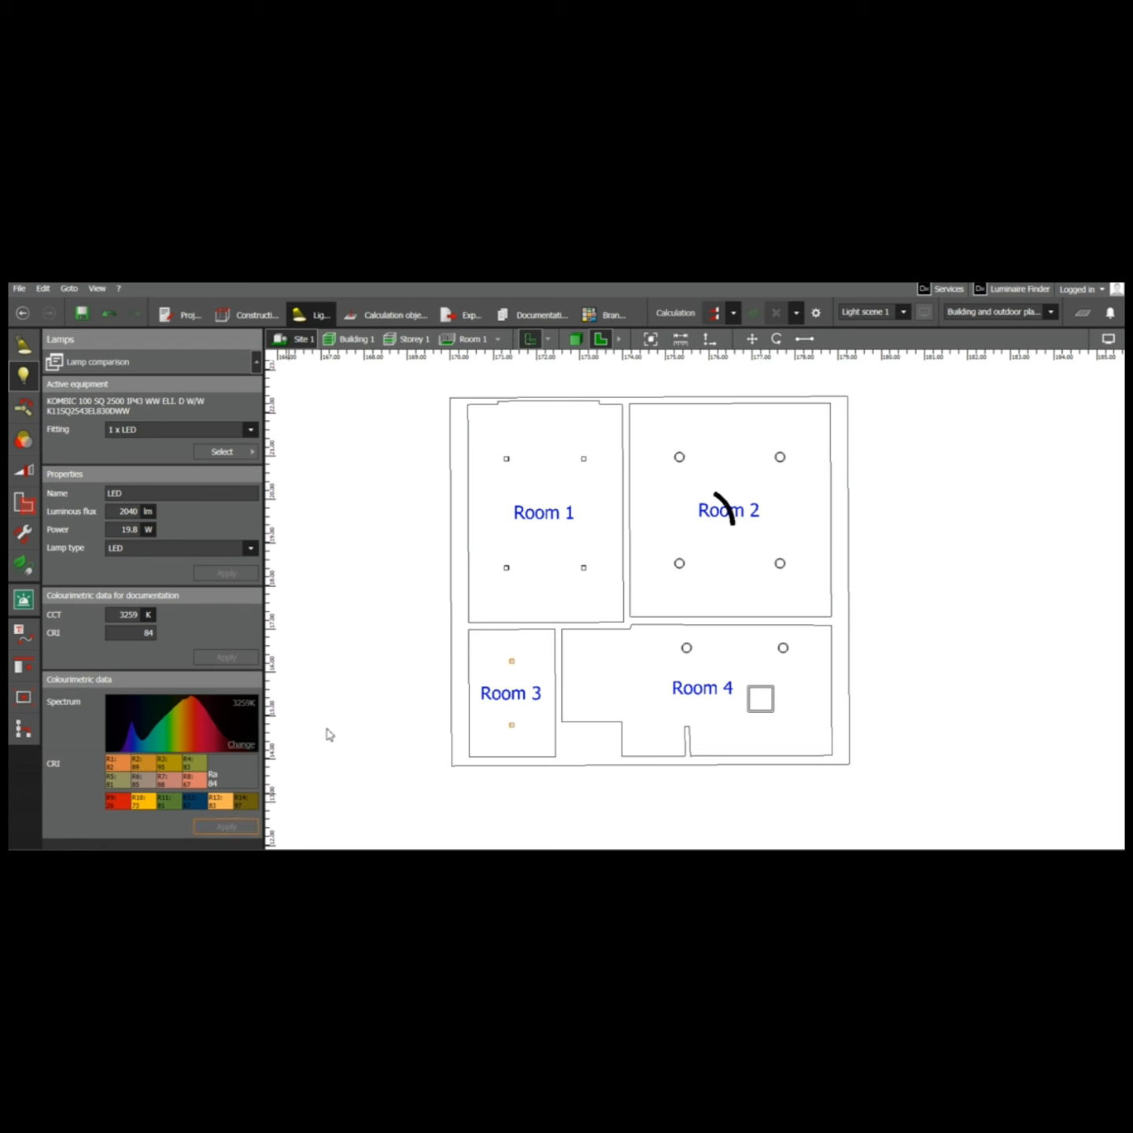
Place one V-TAC 10W Magnetic Fabric Tracklight 120°D 3000K near the centre of Room 1
{"action": "left_click", "coordinate": [241, 750]}
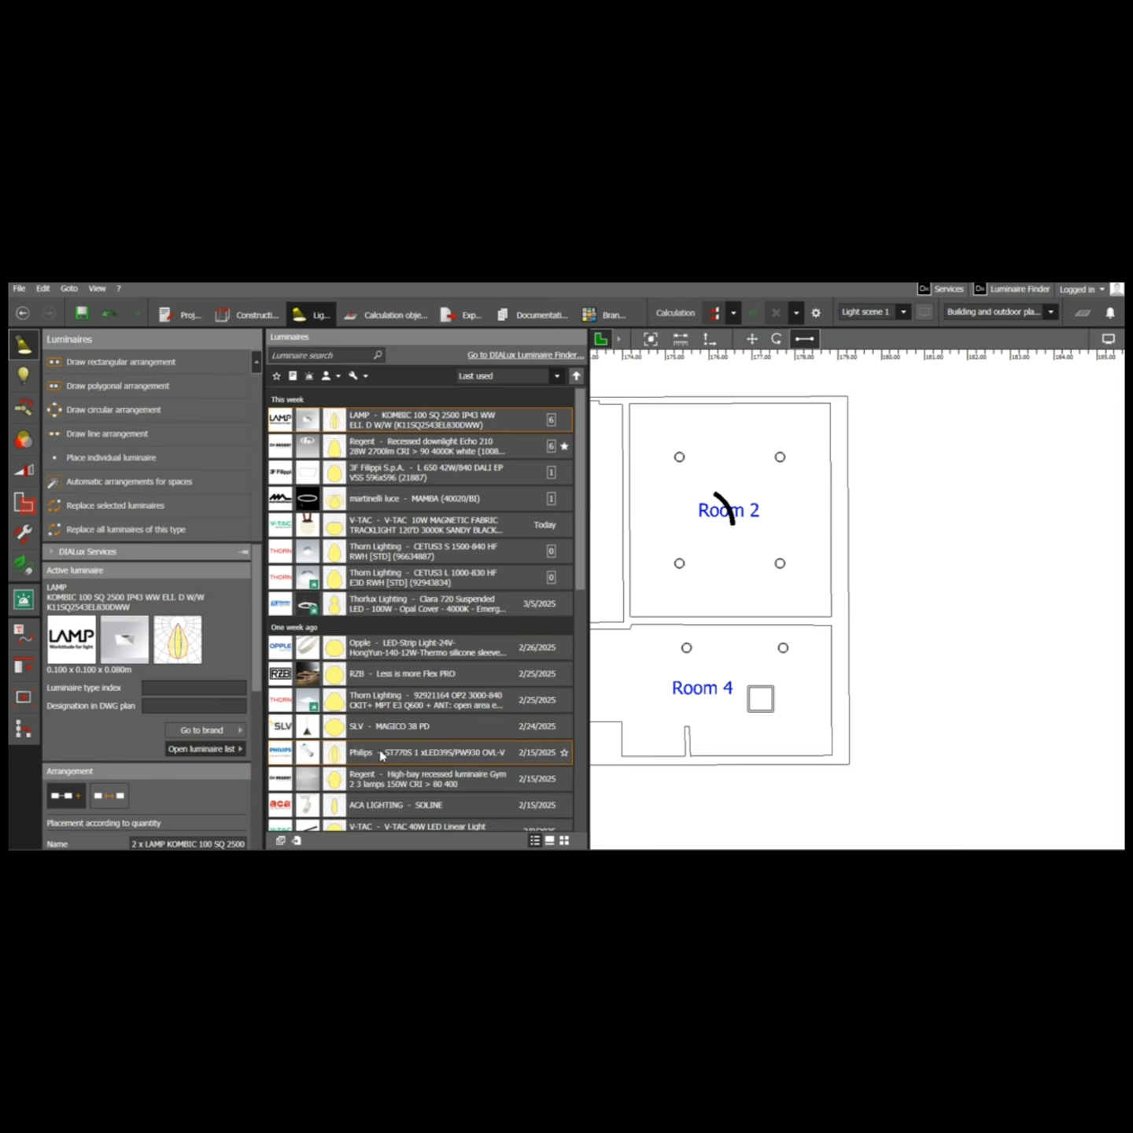
{"action": "left_click_drag", "start_coordinate": [125, 650], "coordinate": [544, 504]}
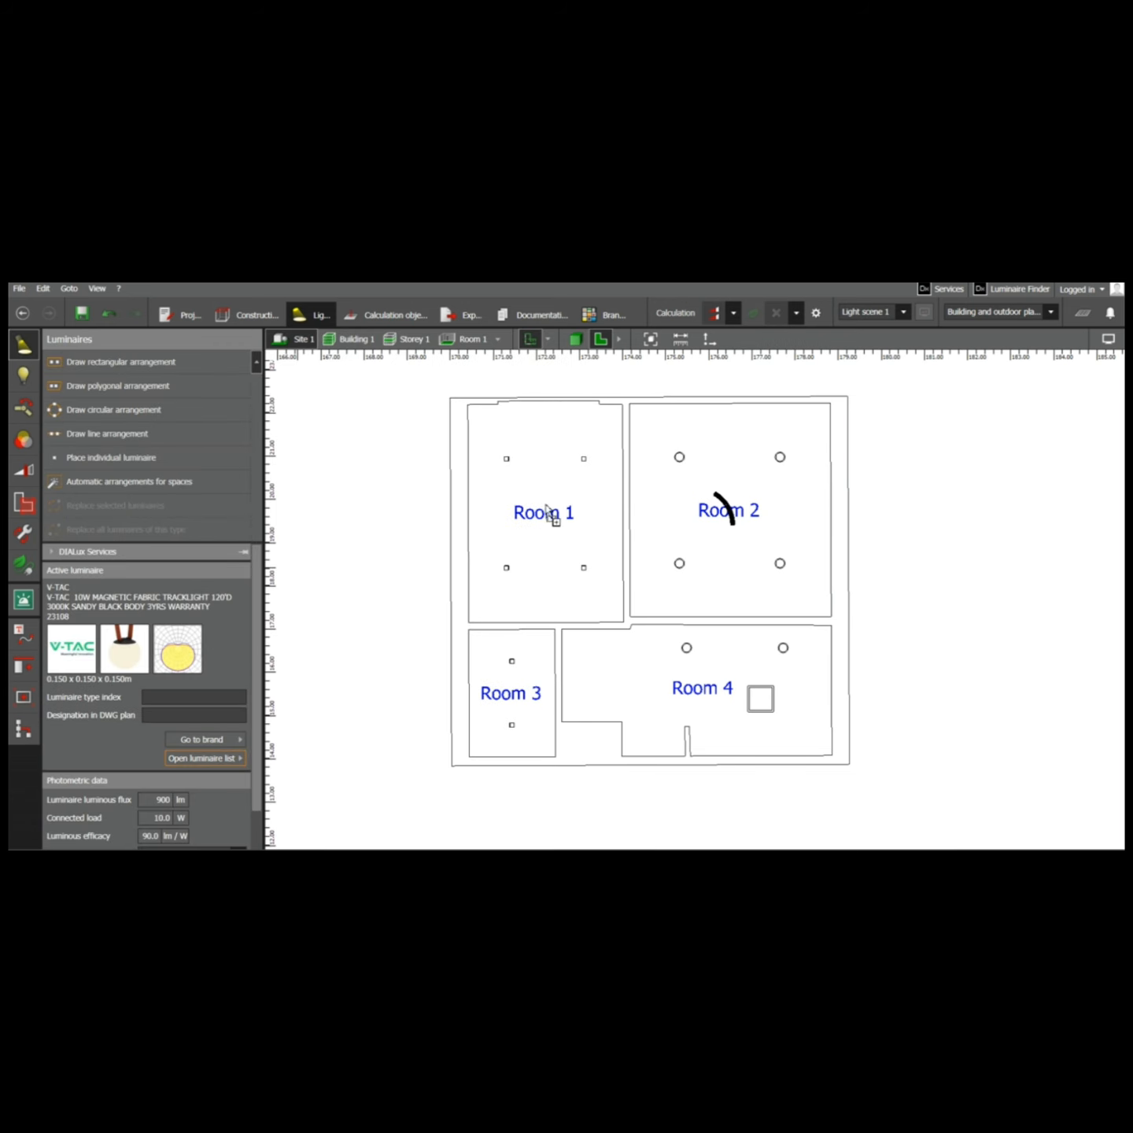
{"action": "left_click", "coordinate": [905, 506]}
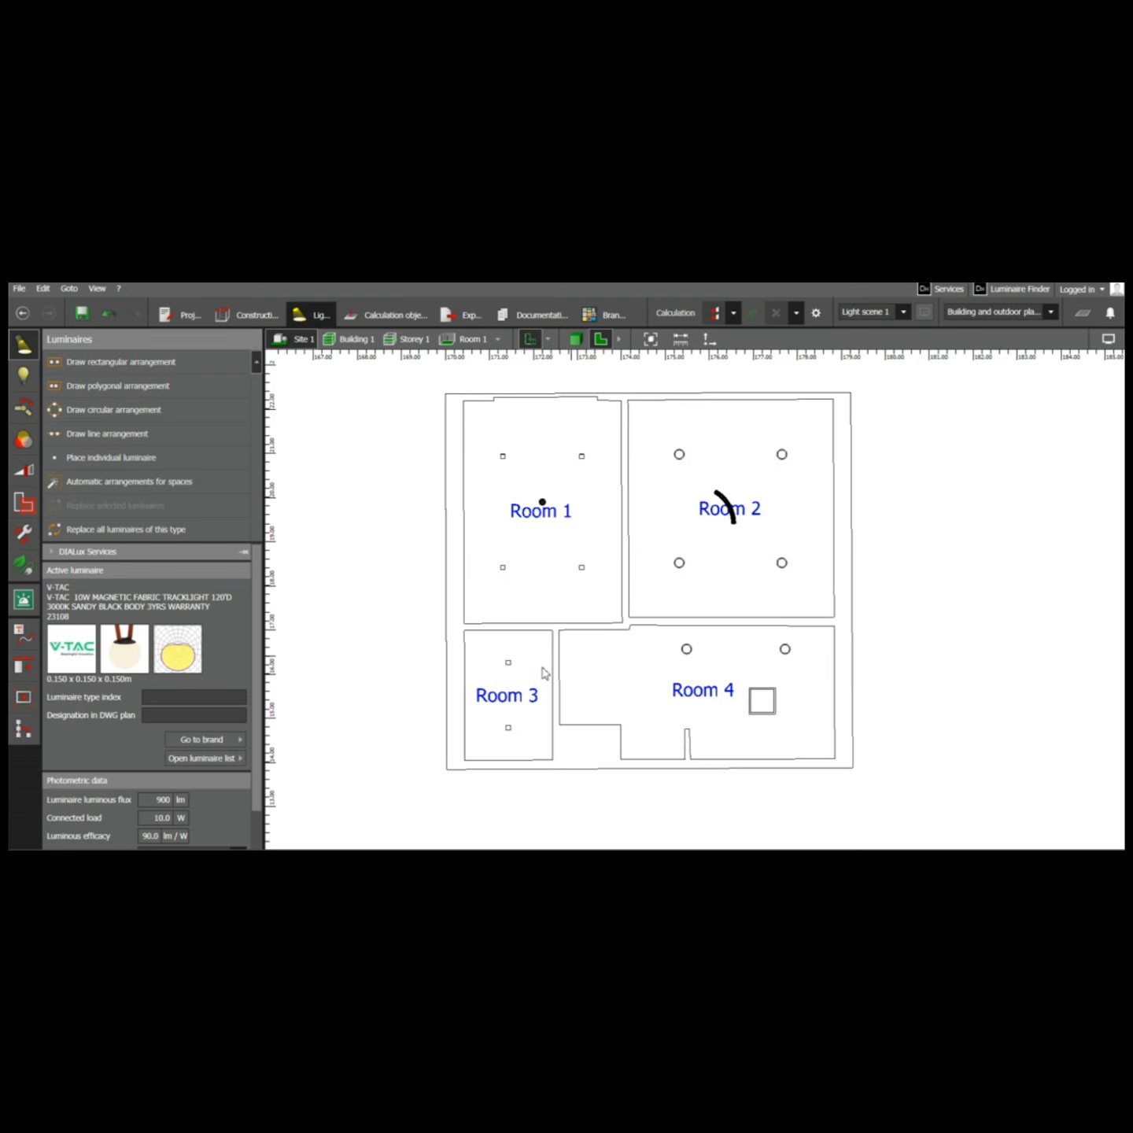
Add a vertical line of two LAMP KOMBIC 100 SQ 2500 luminaires in the narrow western part of Room 4
{"action": "left_click", "coordinate": [205, 758]}
{"action": "left_click_drag", "start_coordinate": [386, 460], "coordinate": [527, 674]}
{"action": "left_click", "coordinate": [591, 712]}
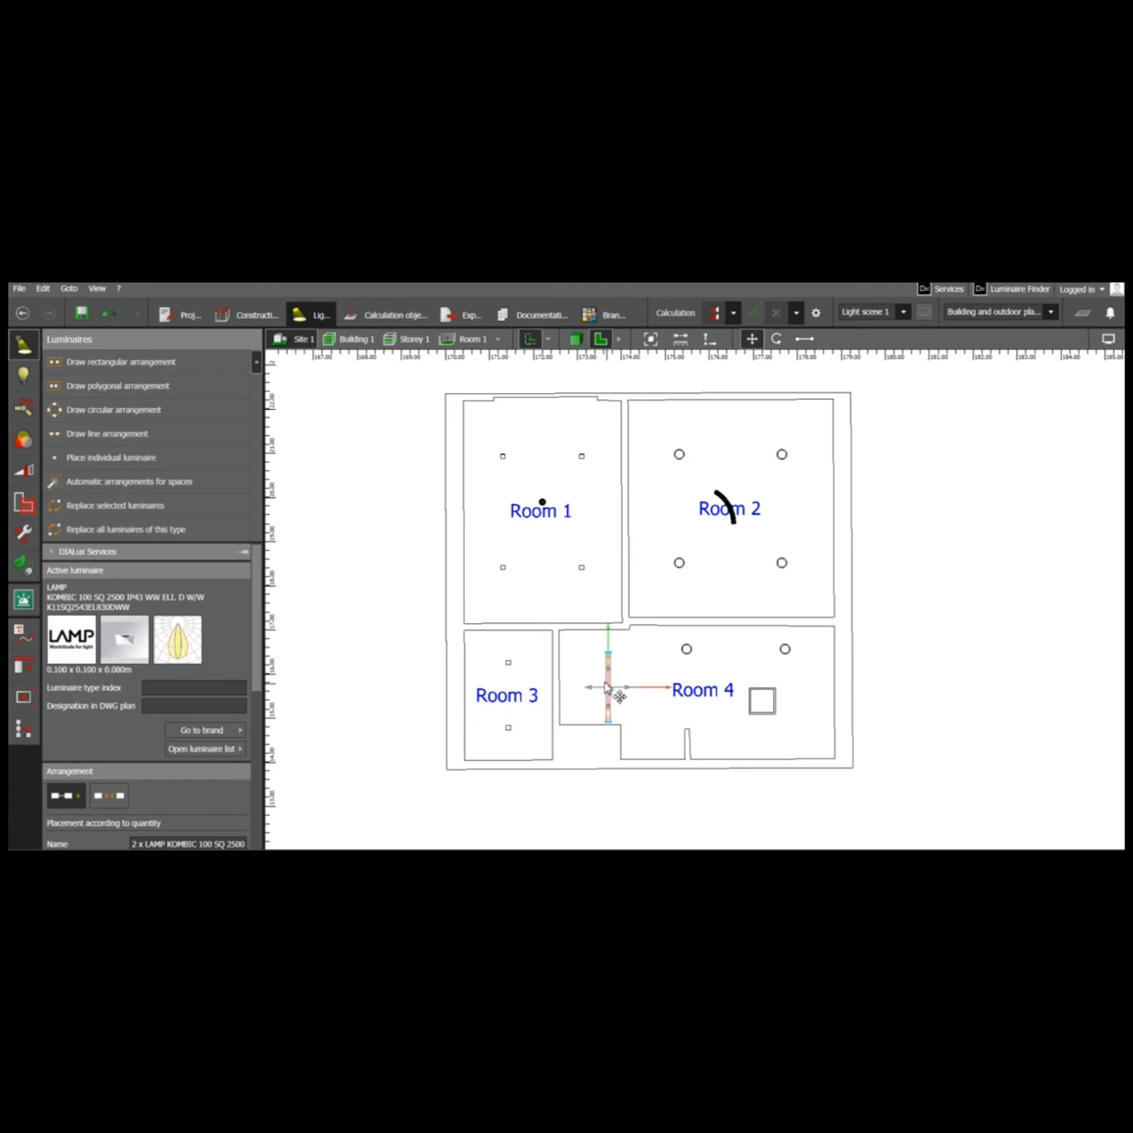
{"action": "left_click_drag", "start_coordinate": [589, 679], "coordinate": [597, 677]}
Copy one Regent Echo 210 downlight in Room 4 and move the copy to the small recess along the lower wall
{"action": "left_click", "coordinate": [720, 661]}
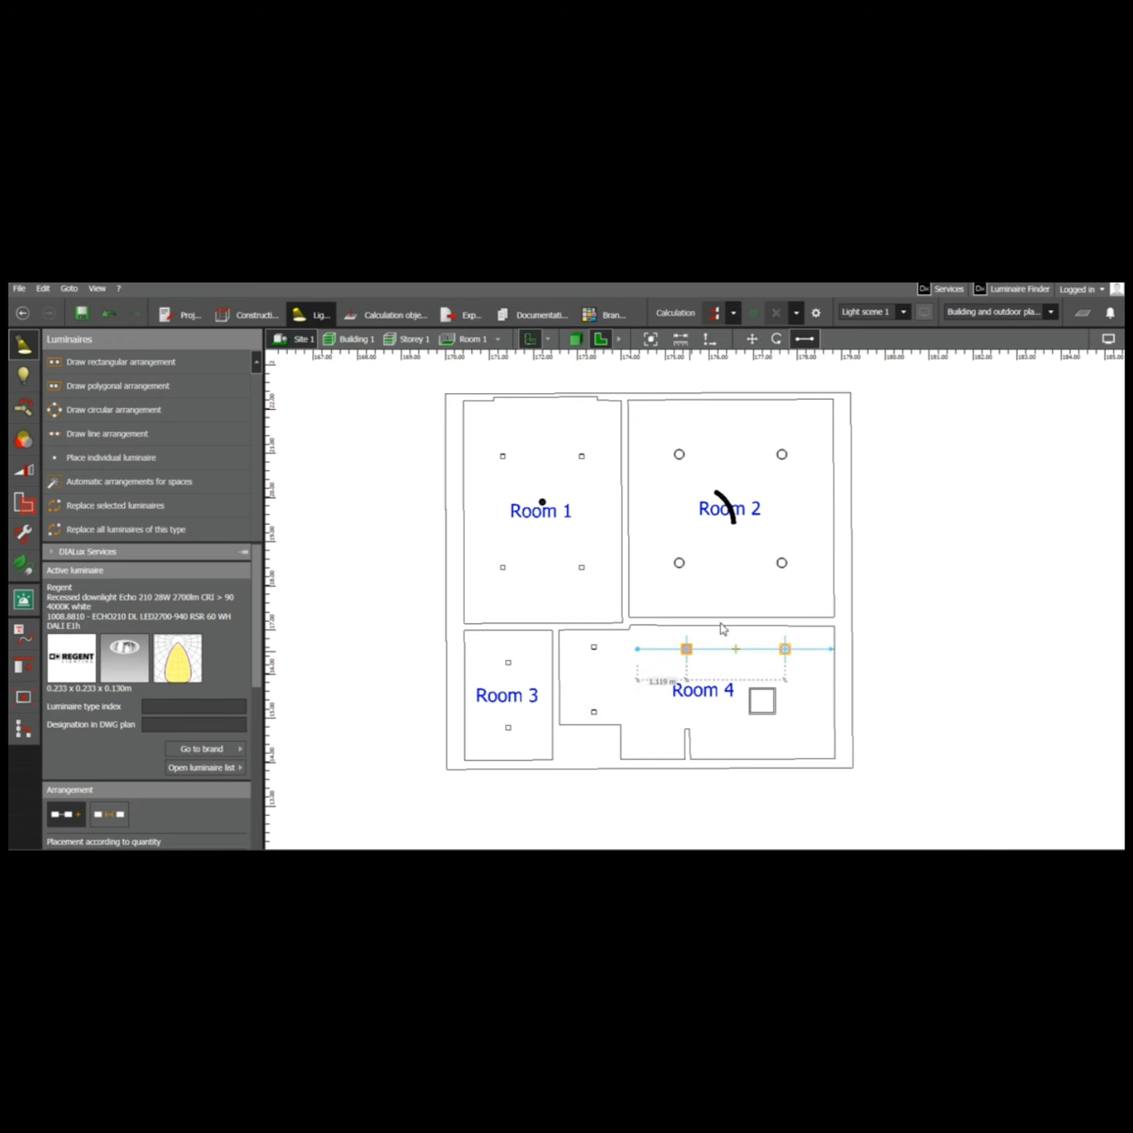
{"action": "left_click", "coordinate": [721, 624]}
{"action": "left_click", "coordinate": [686, 652]}
{"action": "key", "text": "ctrl+c"}
{"action": "key", "text": "ctrl+v"}
{"action": "left_click", "coordinate": [667, 532]}
{"action": "left_click_drag", "start_coordinate": [683, 645], "coordinate": [649, 724]}
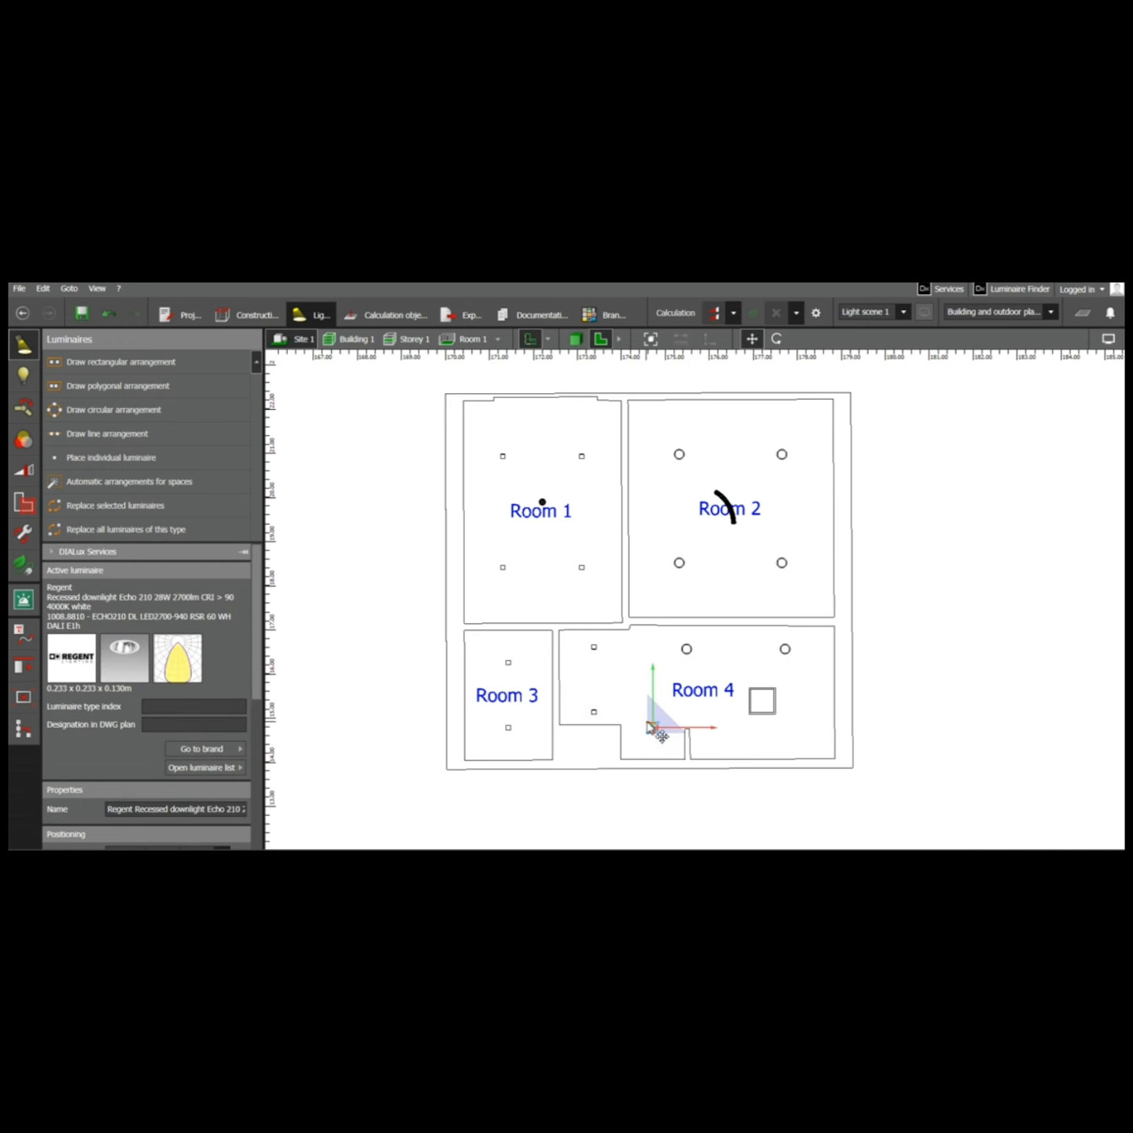
{"action": "left_click", "coordinate": [740, 653]}
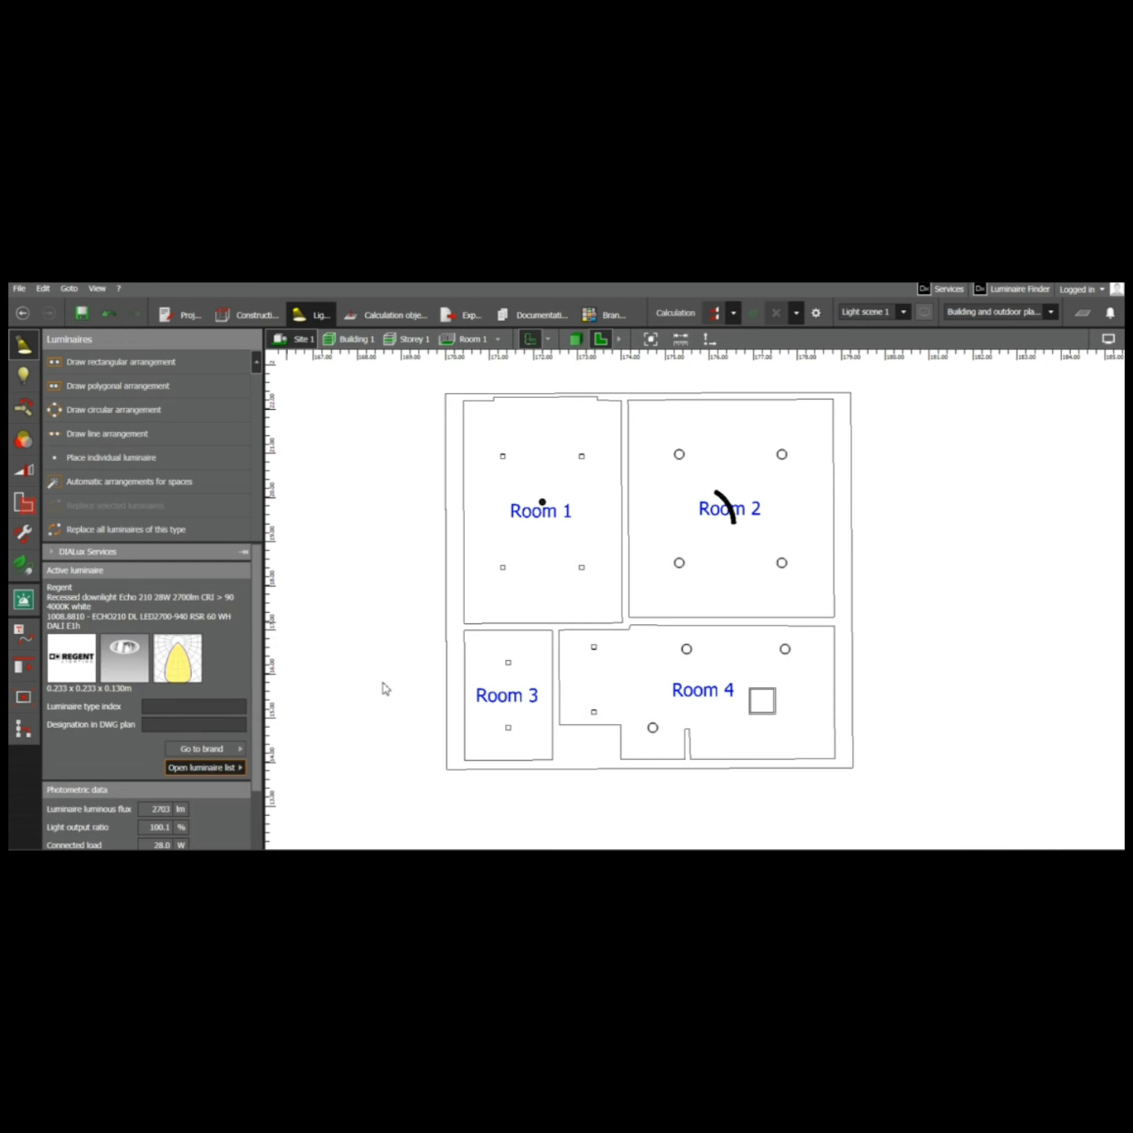
Start the lighting calculation for the apartment with all luminaires placed
{"action": "left_click", "coordinate": [854, 577]}
{"action": "scroll", "coordinate": [853, 577], "scroll_direction": "down", "scroll_amount": 1}
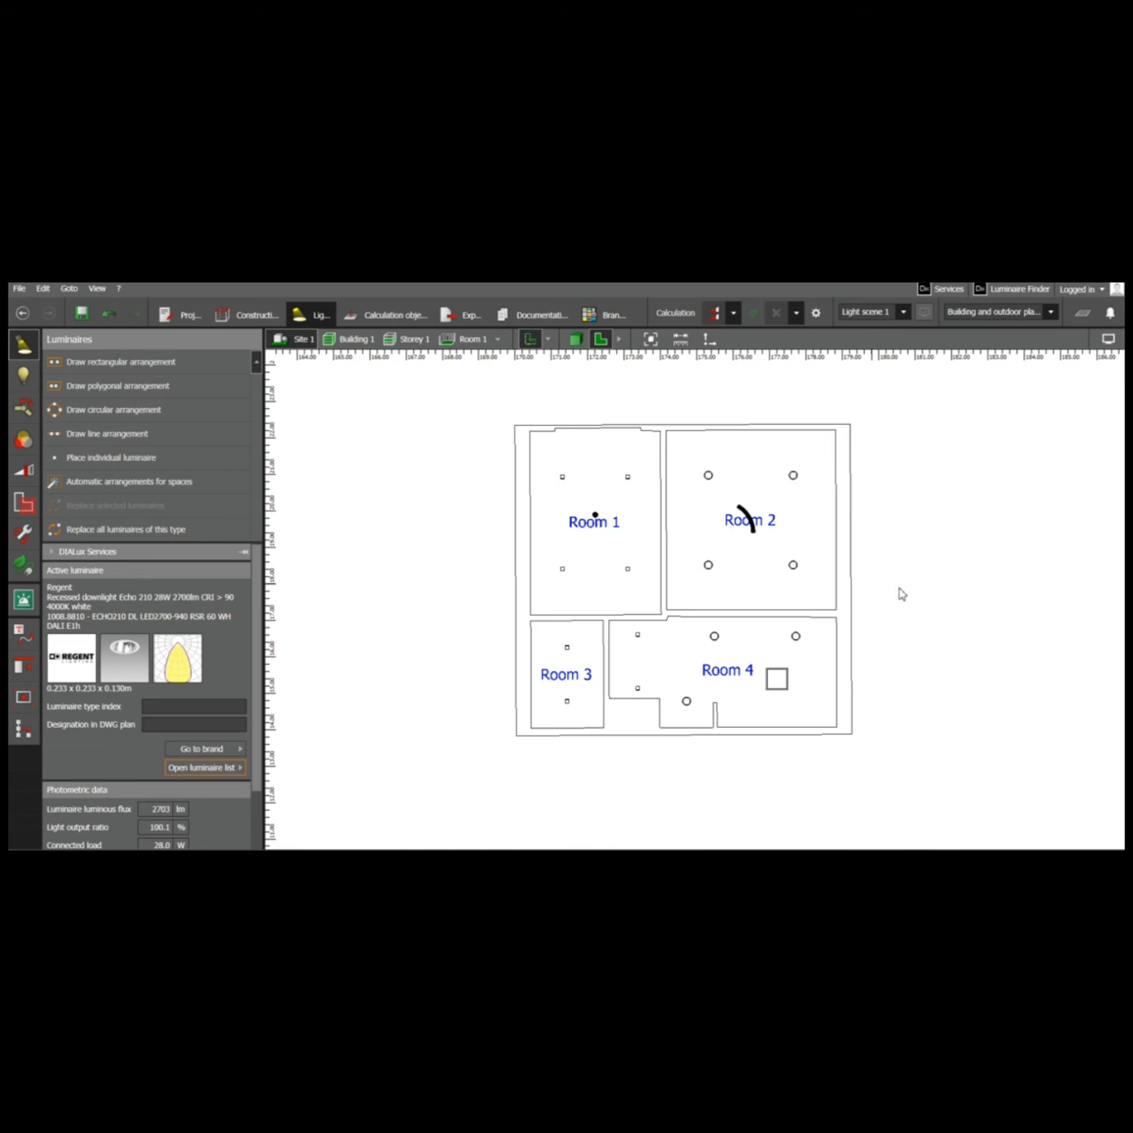
{"action": "left_click", "coordinate": [715, 314]}
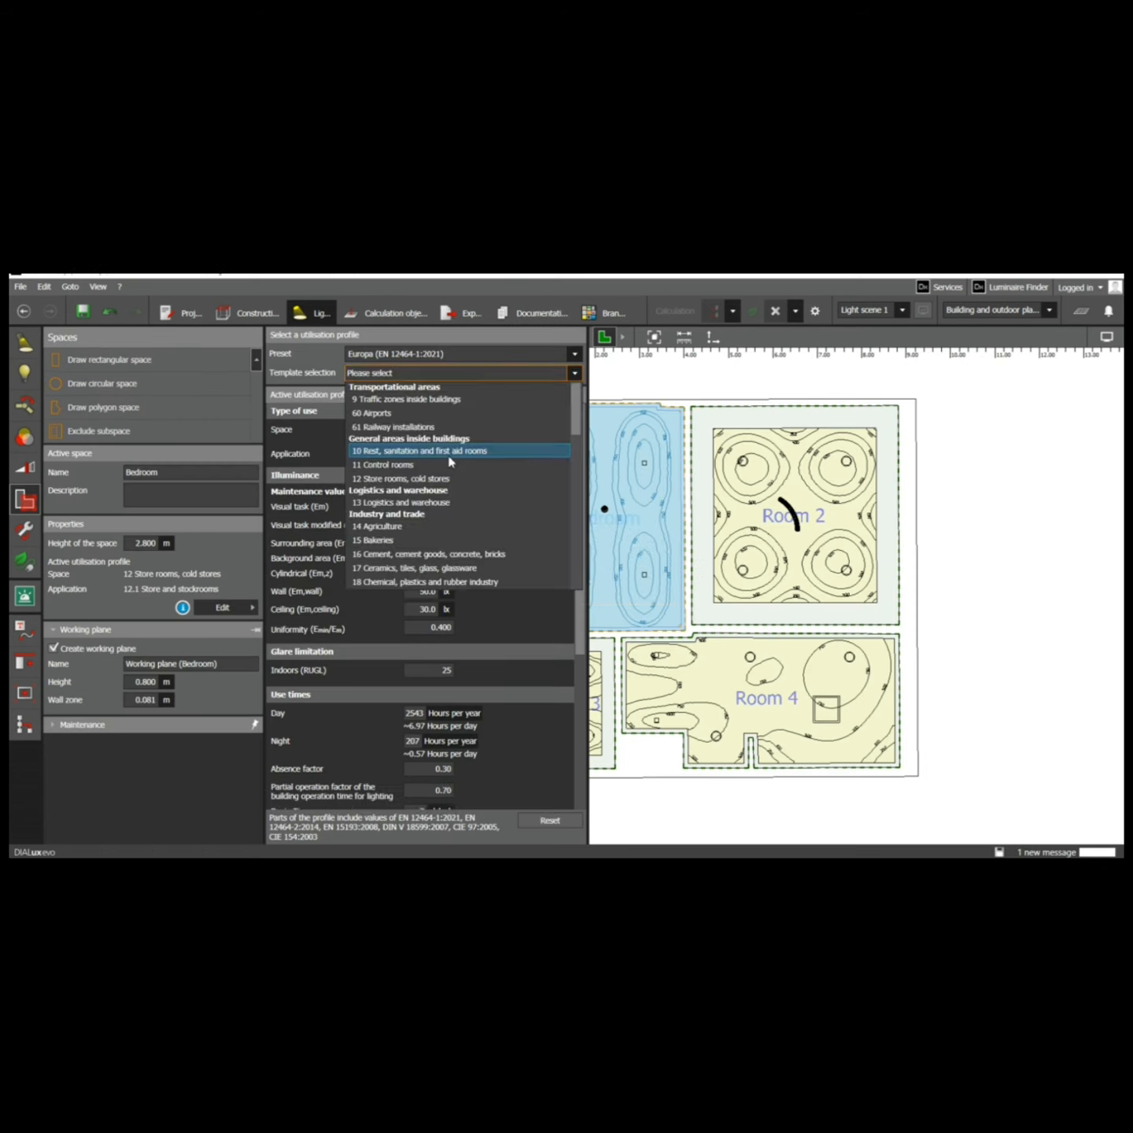
Assign the Bedroom the utilisation profile 10 Rest, sanitation and first aid rooms with application 10.1 Canteens, pantries, accepting that results become invalid
{"action": "left_click", "coordinate": [441, 450]}
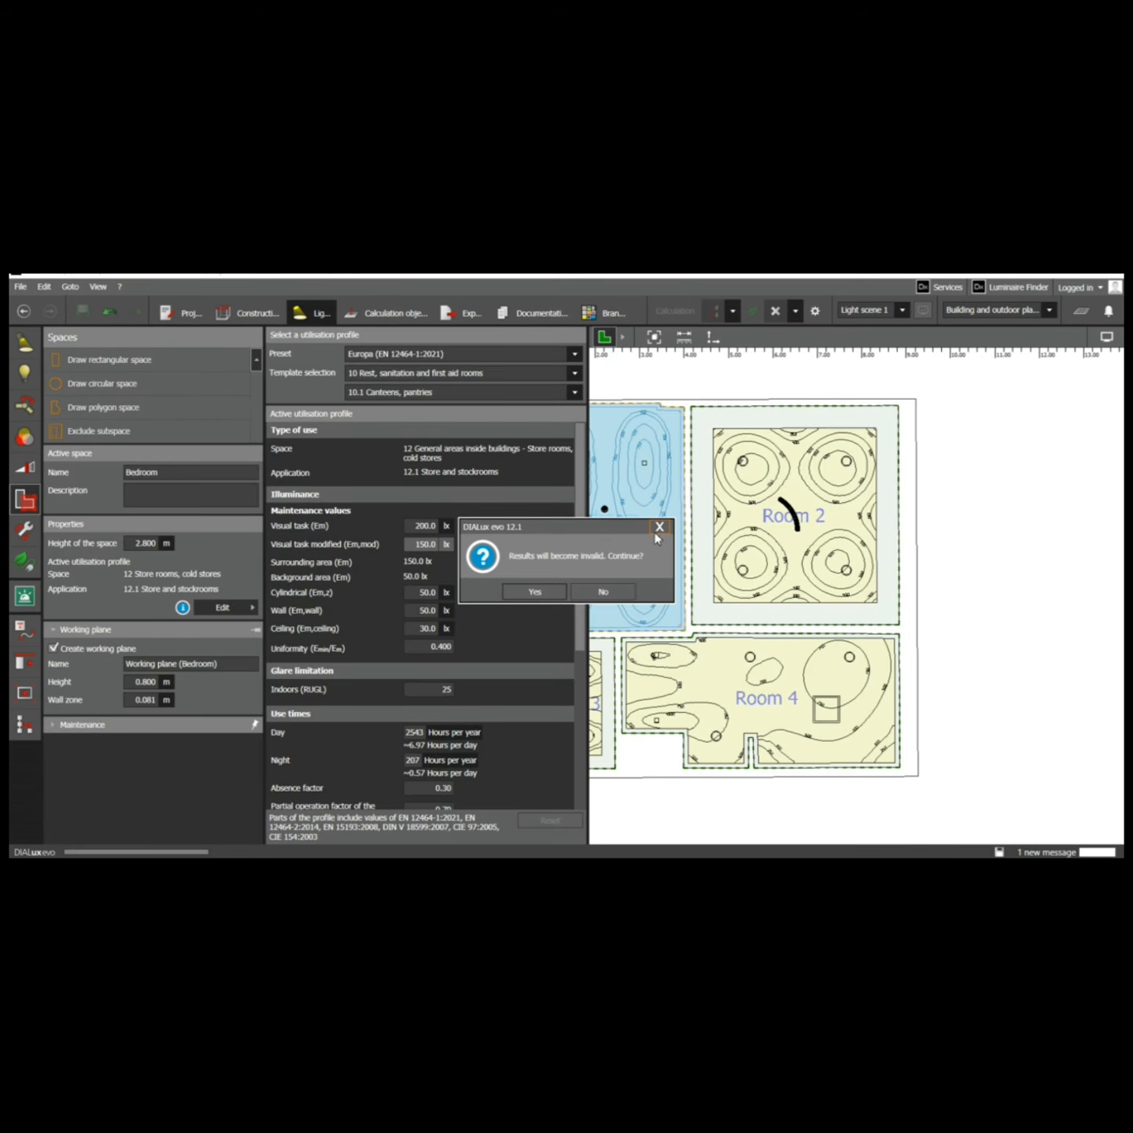
{"action": "left_click", "coordinate": [535, 592]}
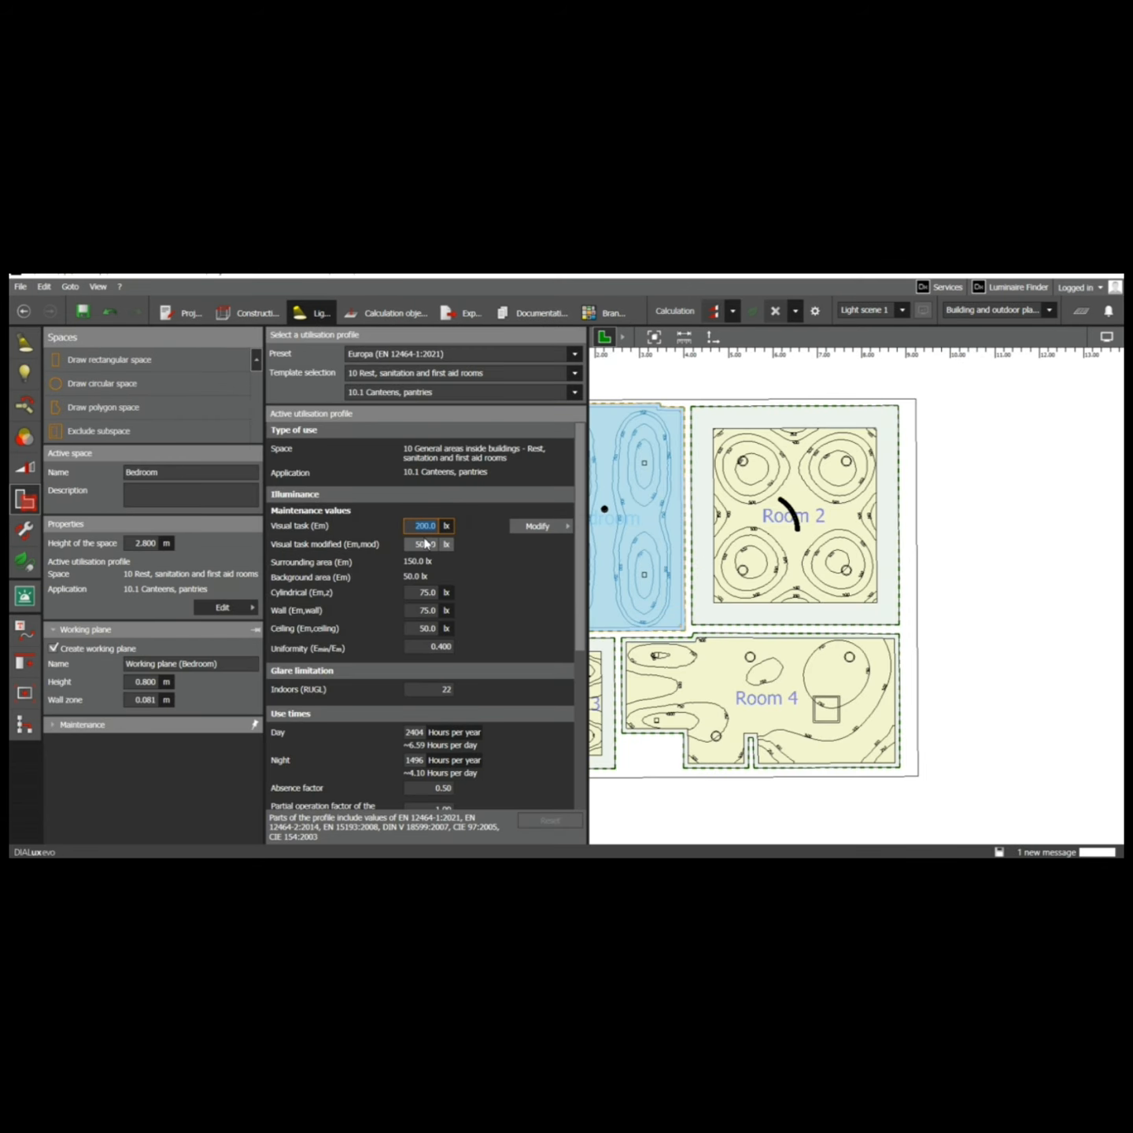
{"action": "left_click", "coordinate": [846, 533]}
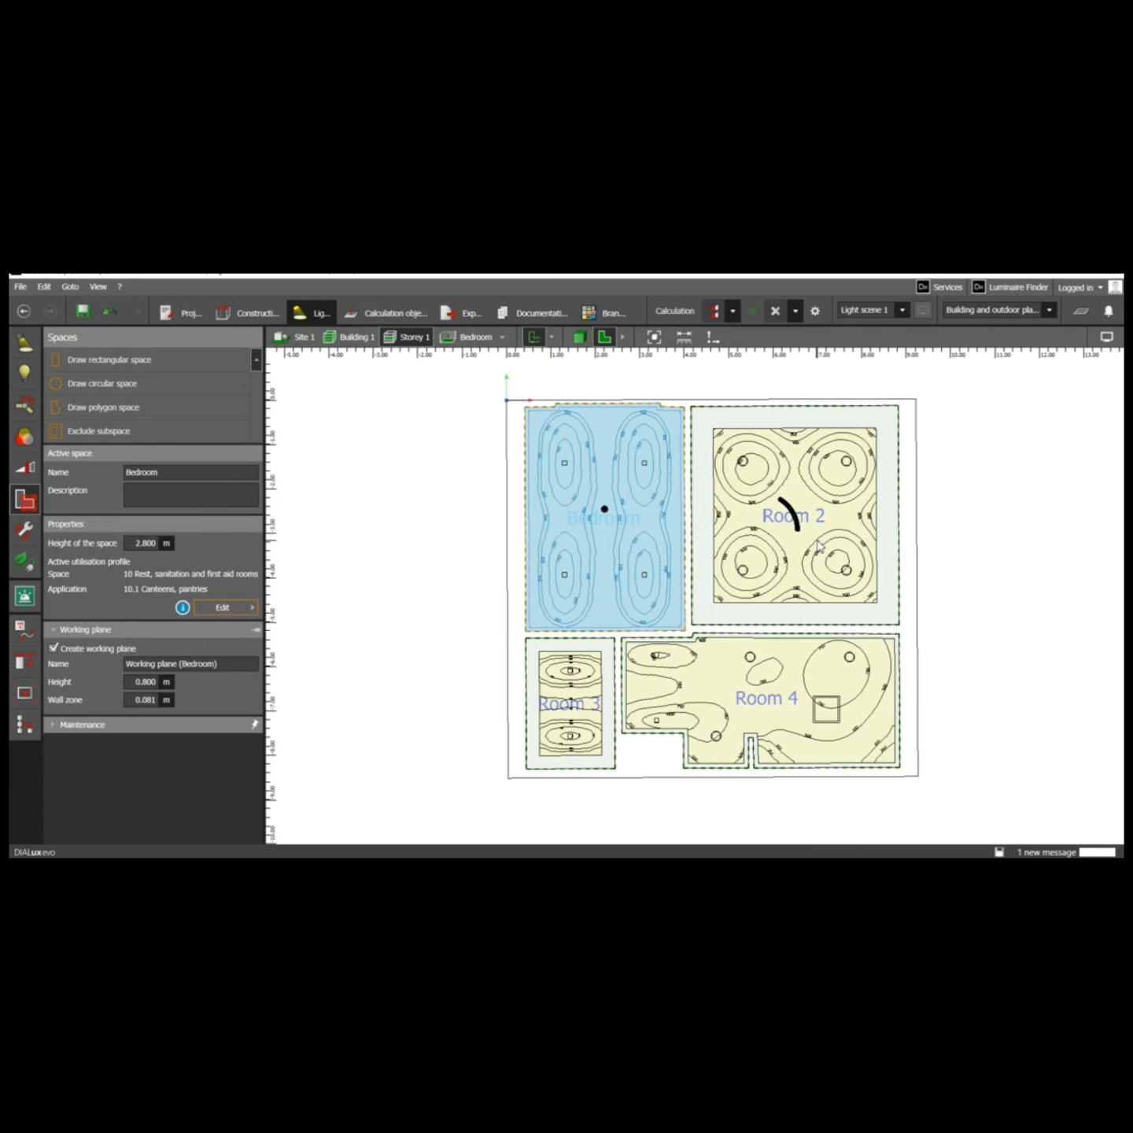
Rename Room 2 as Living and set its working plane's wall zone to 0.2 m
{"action": "left_click", "coordinate": [796, 567]}
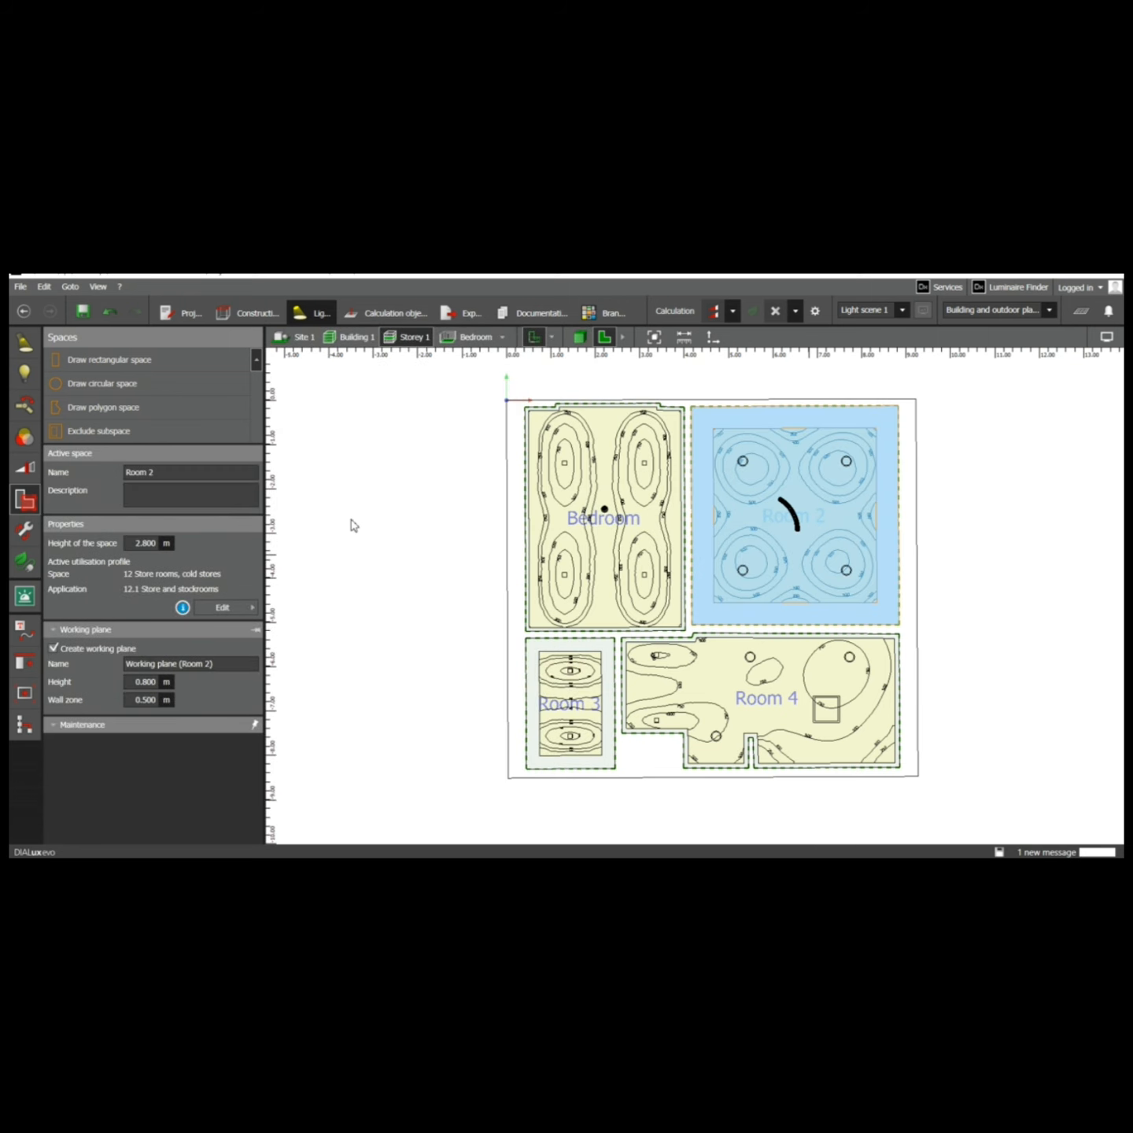
{"action": "left_click", "coordinate": [164, 470]}
{"action": "type", "text": ".2"}
{"action": "key", "text": "Return"}
{"action": "left_click", "coordinate": [236, 607]}
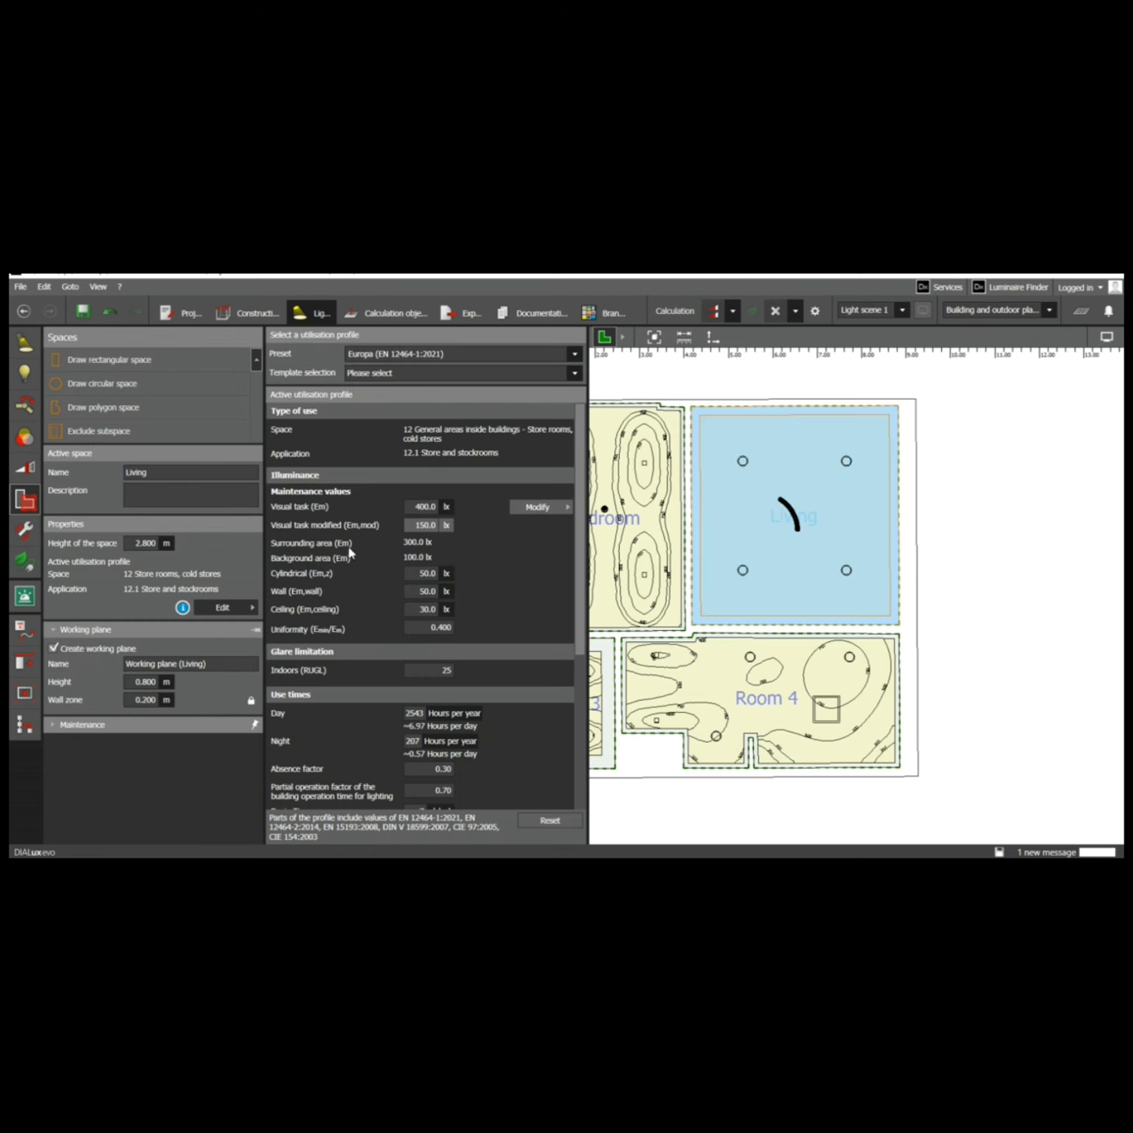
{"action": "left_click", "coordinate": [677, 694]}
Rename Room 3 as Toilet and open its utilisation profile for review
{"action": "left_click", "coordinate": [572, 703]}
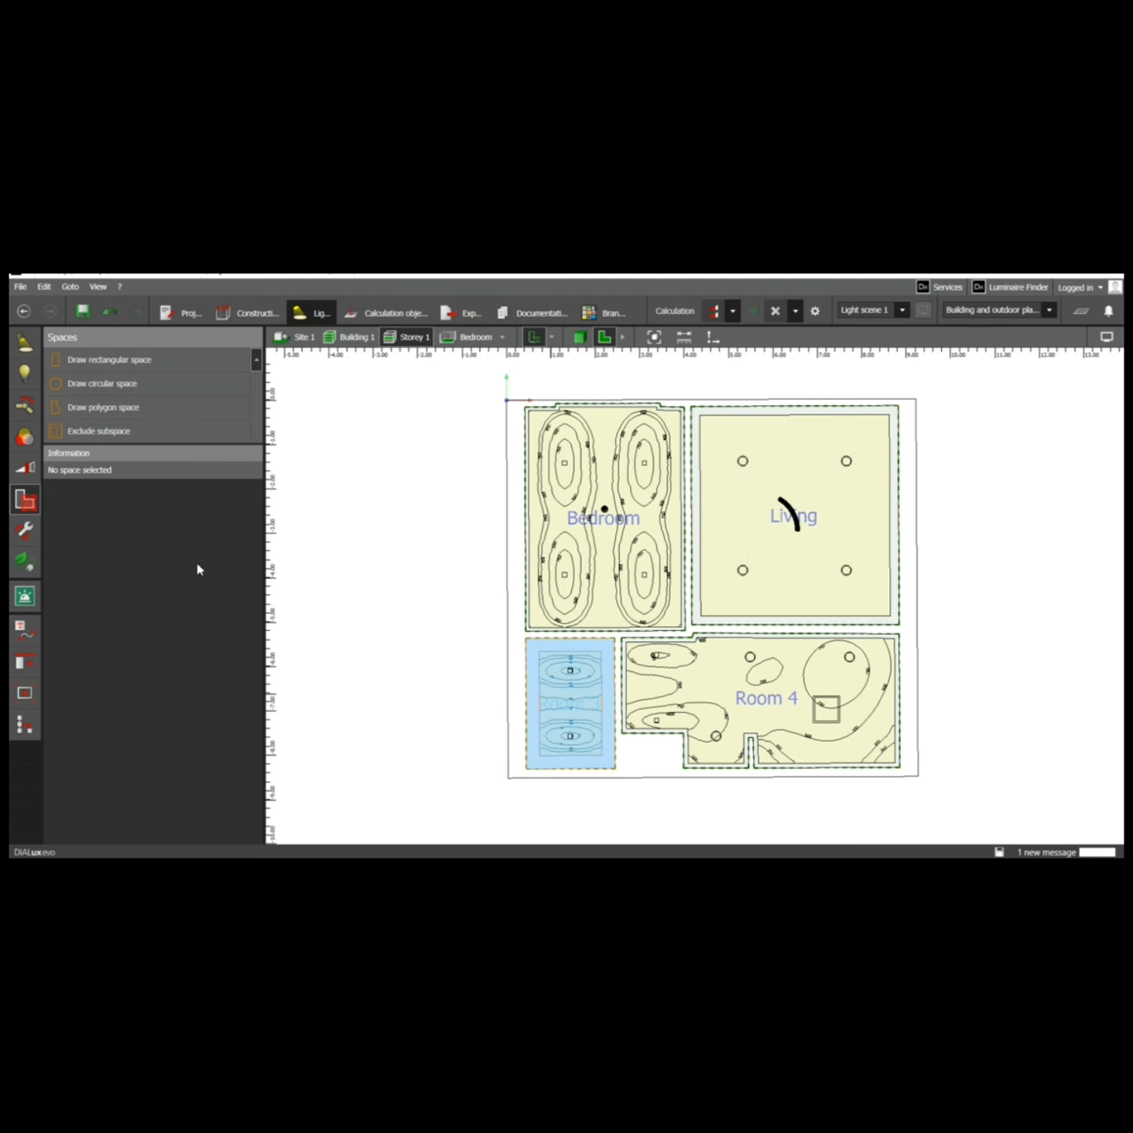
{"action": "left_click", "coordinate": [170, 473]}
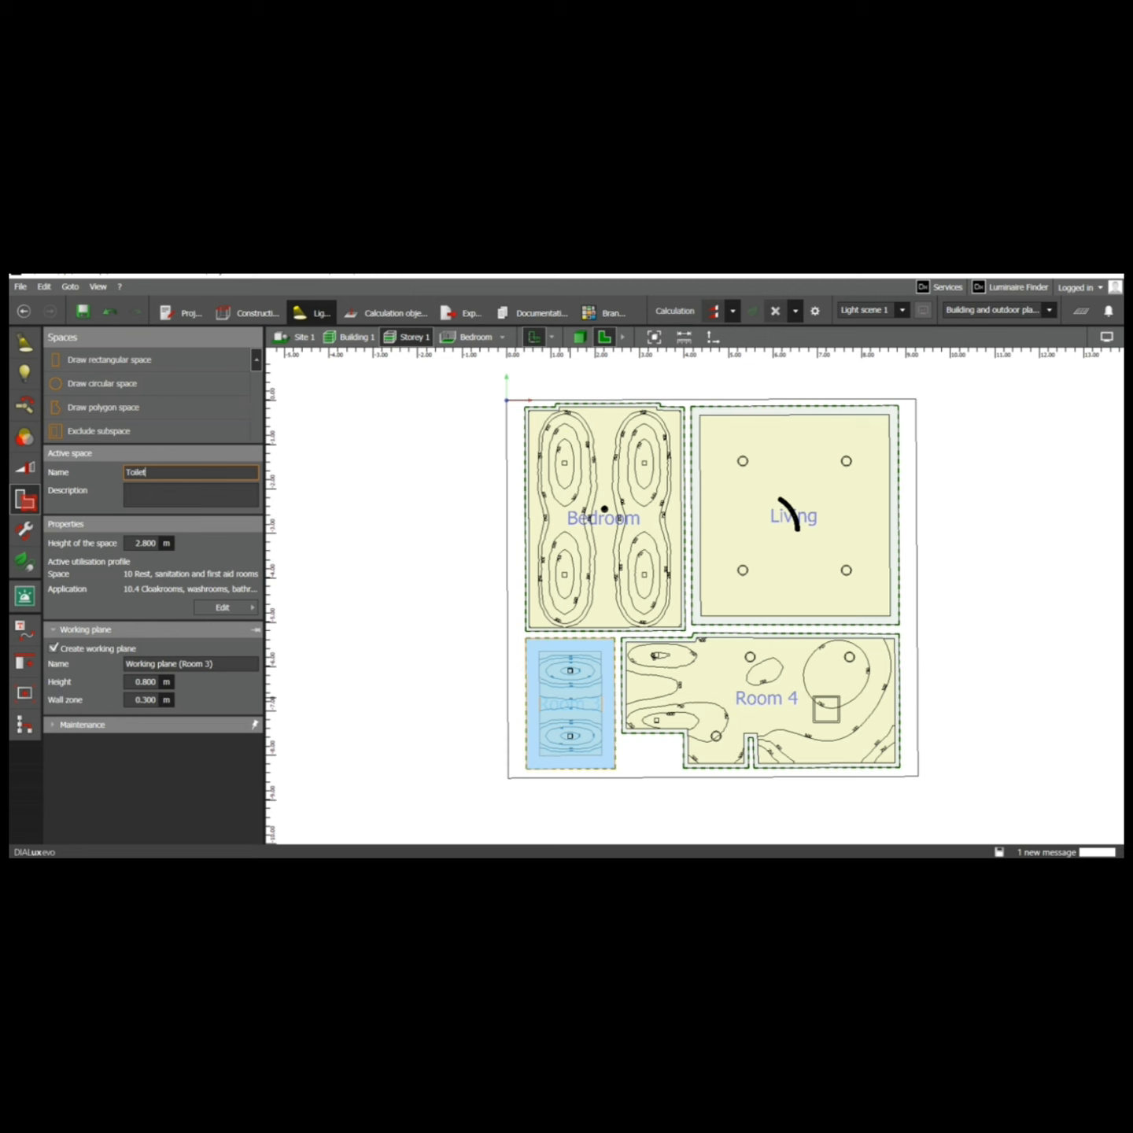
{"action": "left_click", "coordinate": [222, 608]}
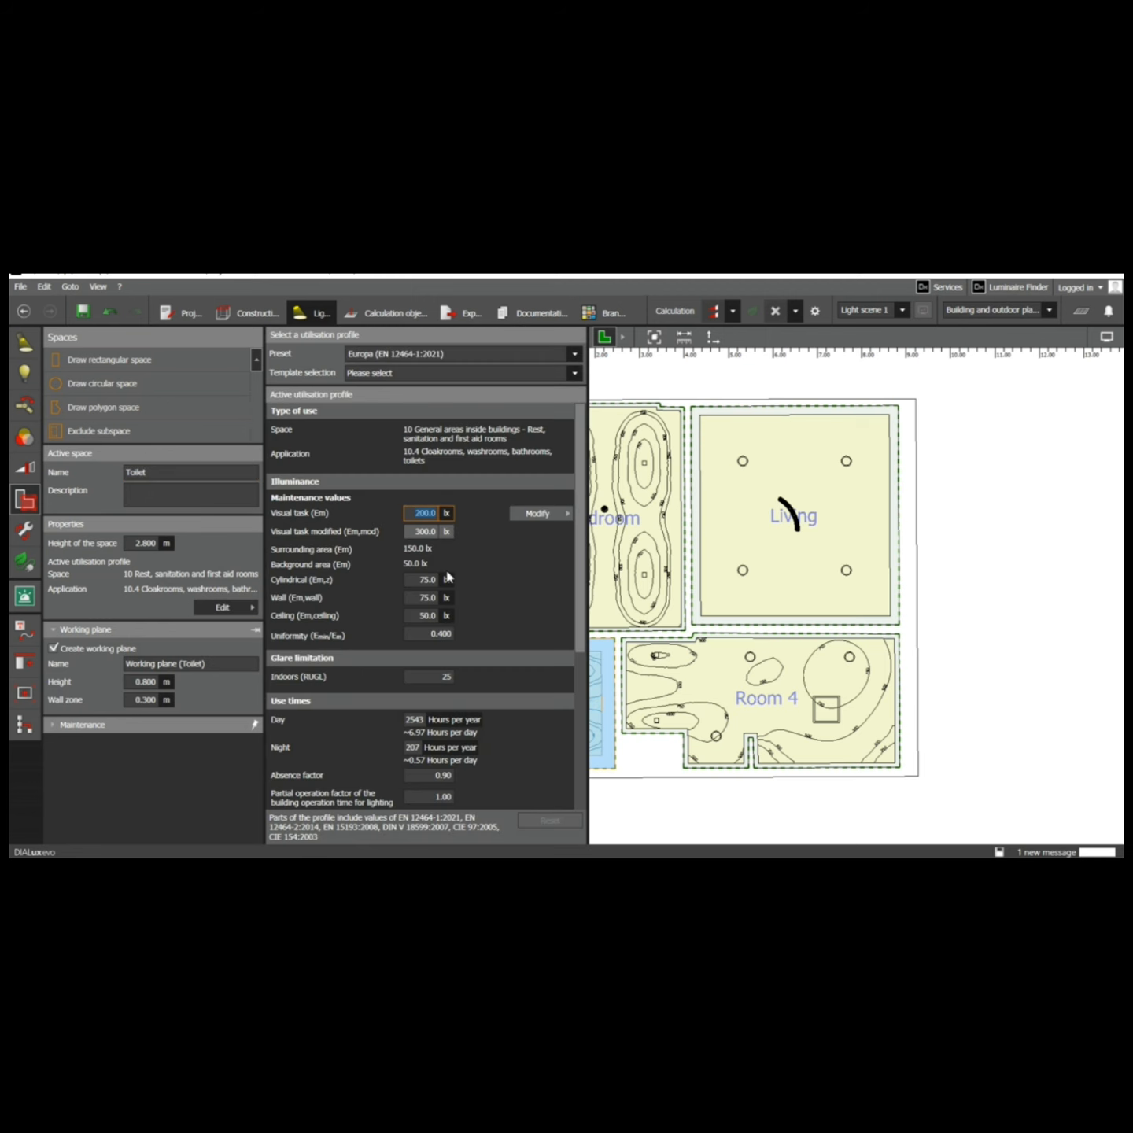
Rename Room 4 as kitchen and open its utilisation profile
{"action": "left_click", "coordinate": [649, 723]}
{"action": "left_click", "coordinate": [650, 723]}
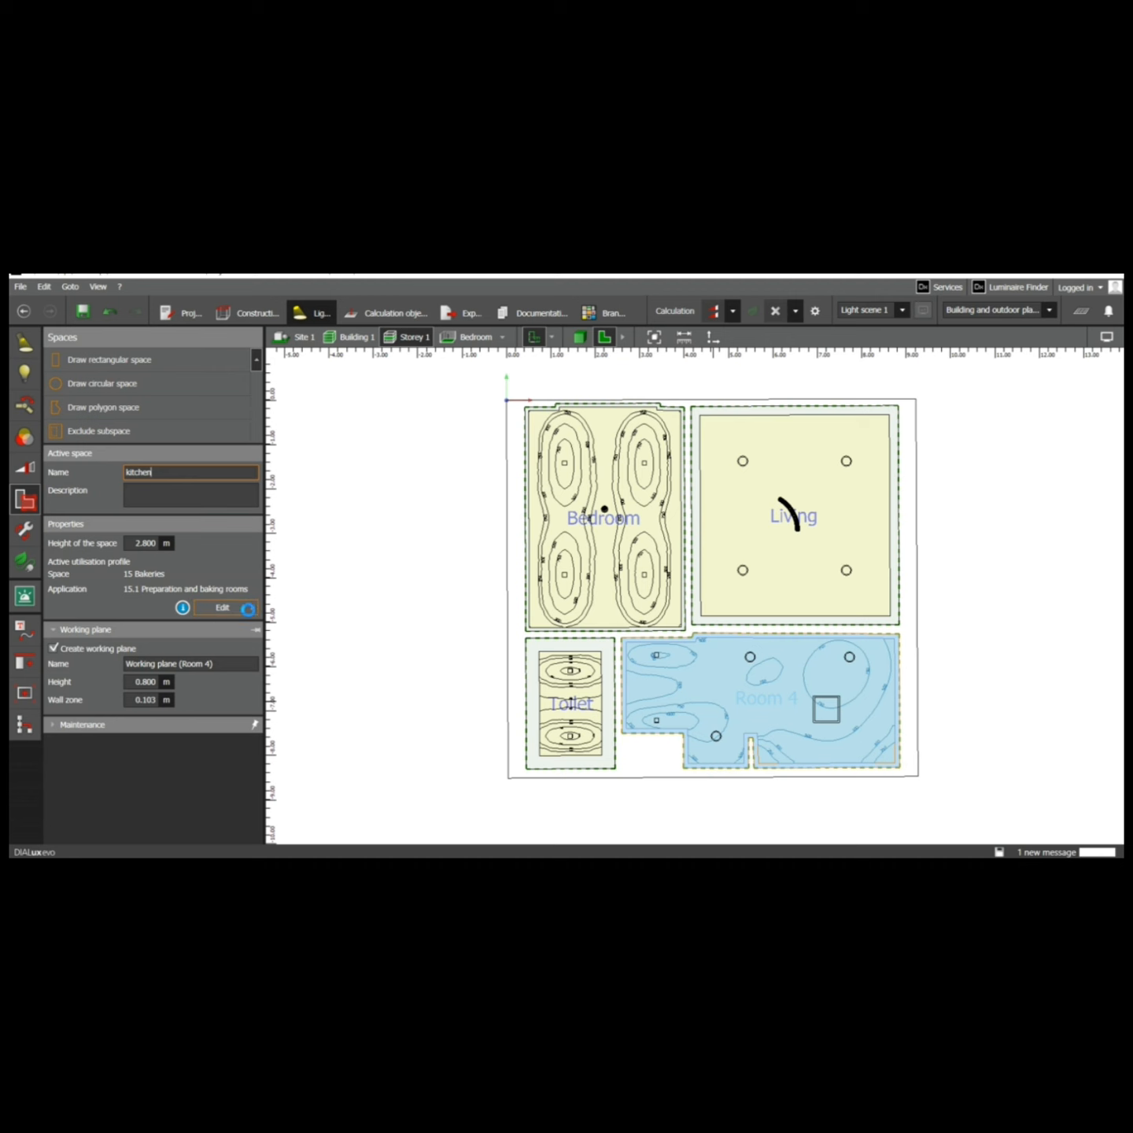
{"action": "left_click", "coordinate": [223, 609]}
{"action": "left_click", "coordinate": [425, 497]}
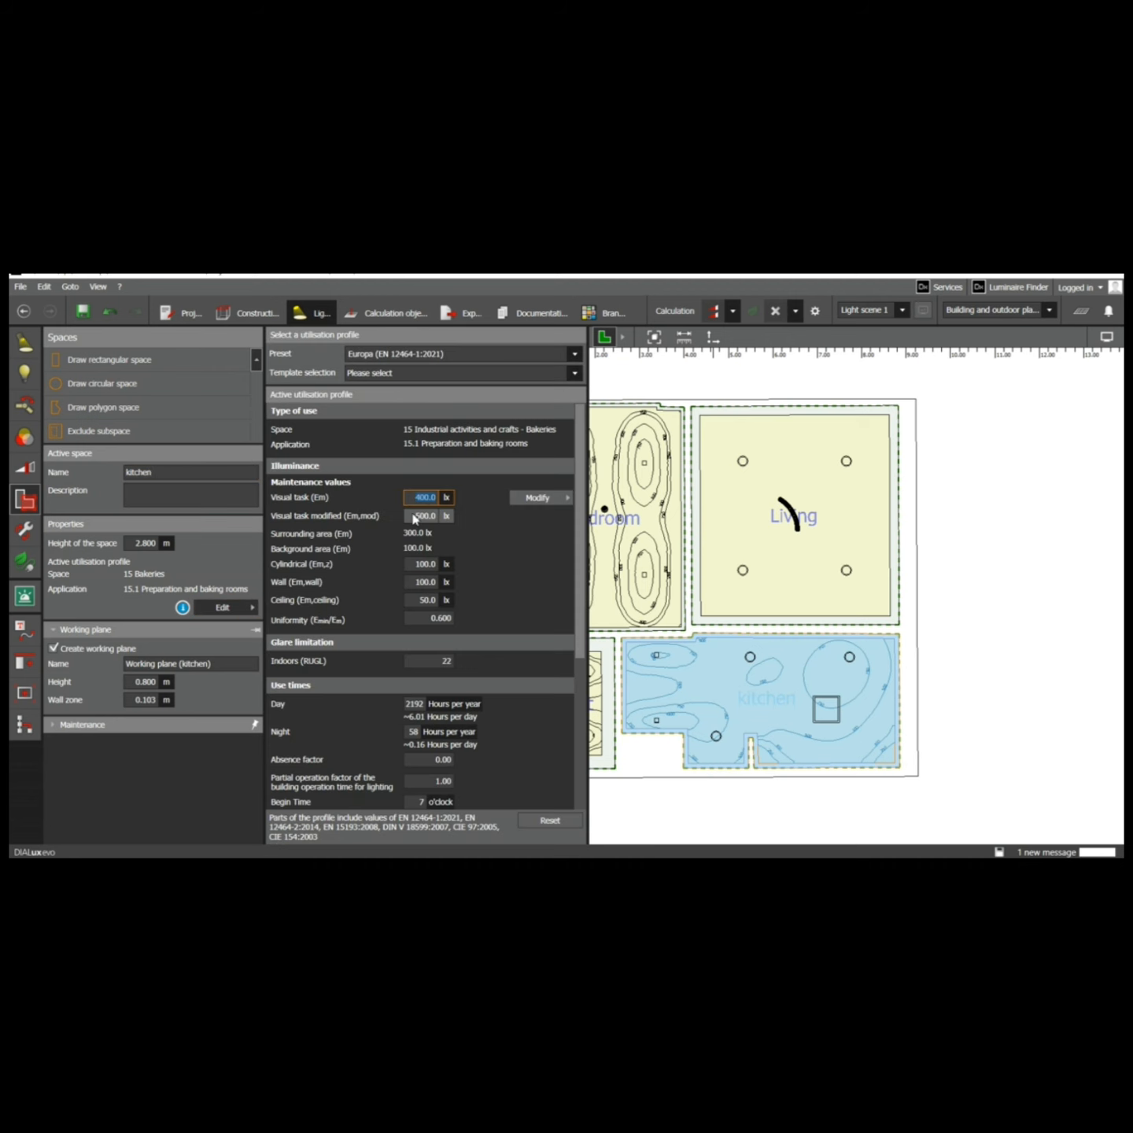
Apply the 15 Bakeries template with application 15.1 Preparation and baking rooms to the kitchen's utilisation profile
{"action": "left_click", "coordinate": [413, 373]}
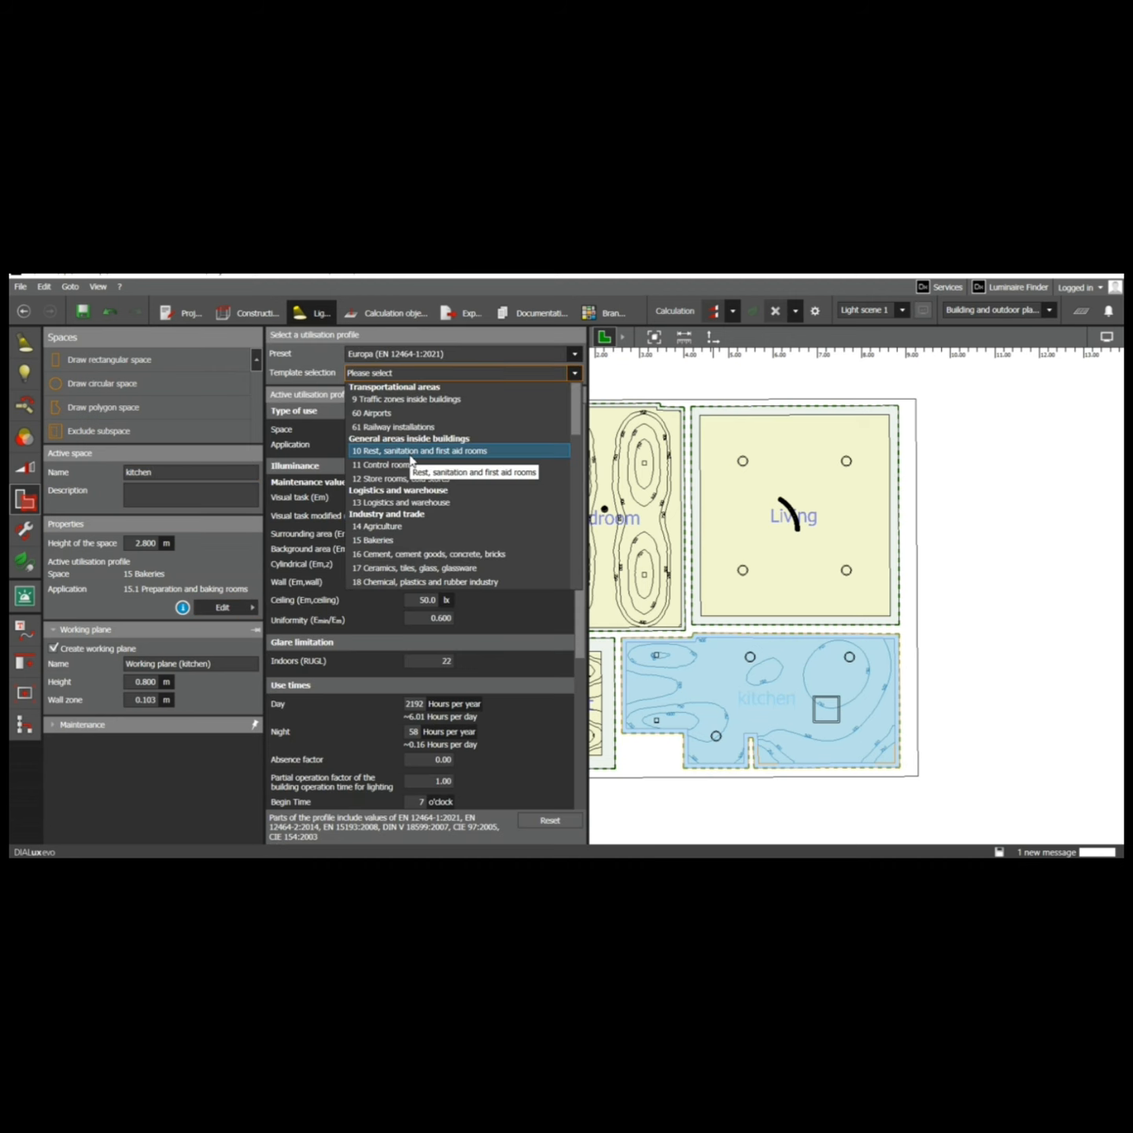
{"action": "left_click", "coordinate": [385, 542]}
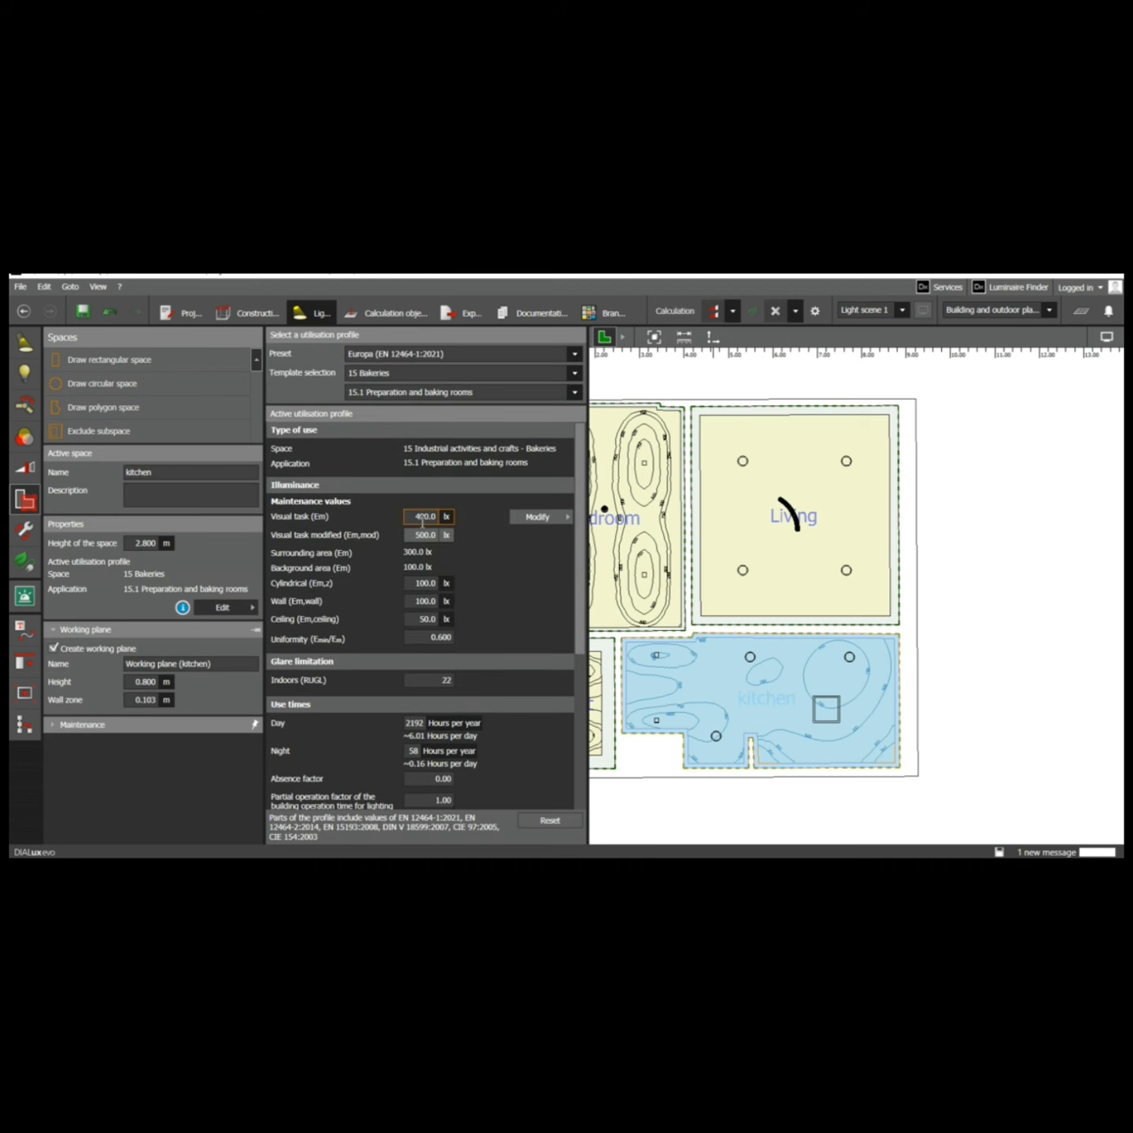
{"action": "left_click", "coordinate": [650, 811]}
{"action": "left_click", "coordinate": [352, 585]}
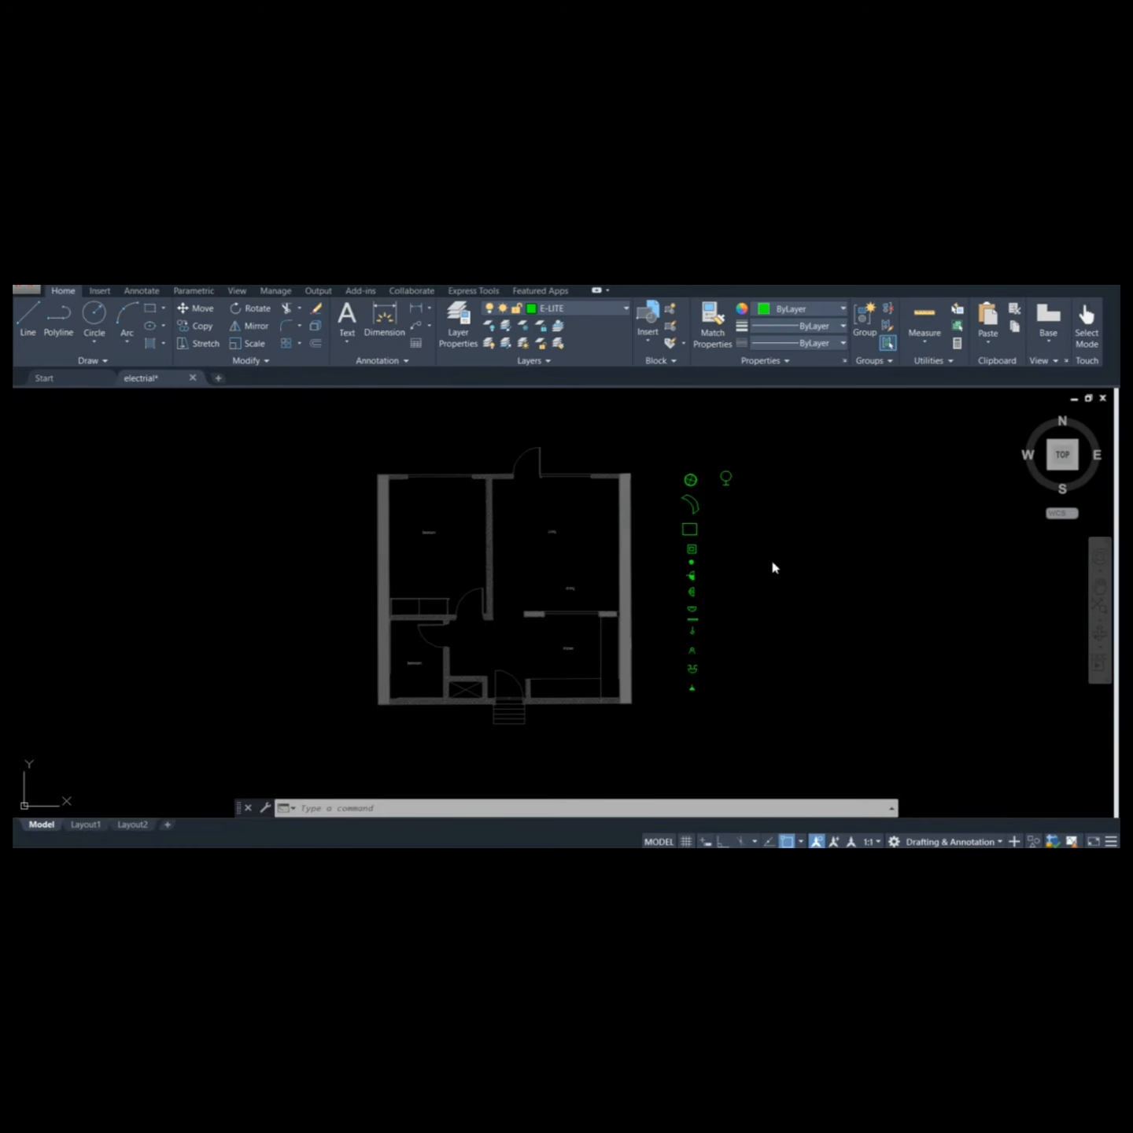
Switch to the AutoCAD electrical drawing and copy the small round downlight symbol from the legend into the living room's upper-left area
{"action": "scroll", "coordinate": [772, 567], "scroll_direction": "up", "scroll_amount": 5}
{"action": "type", "text": "co"}
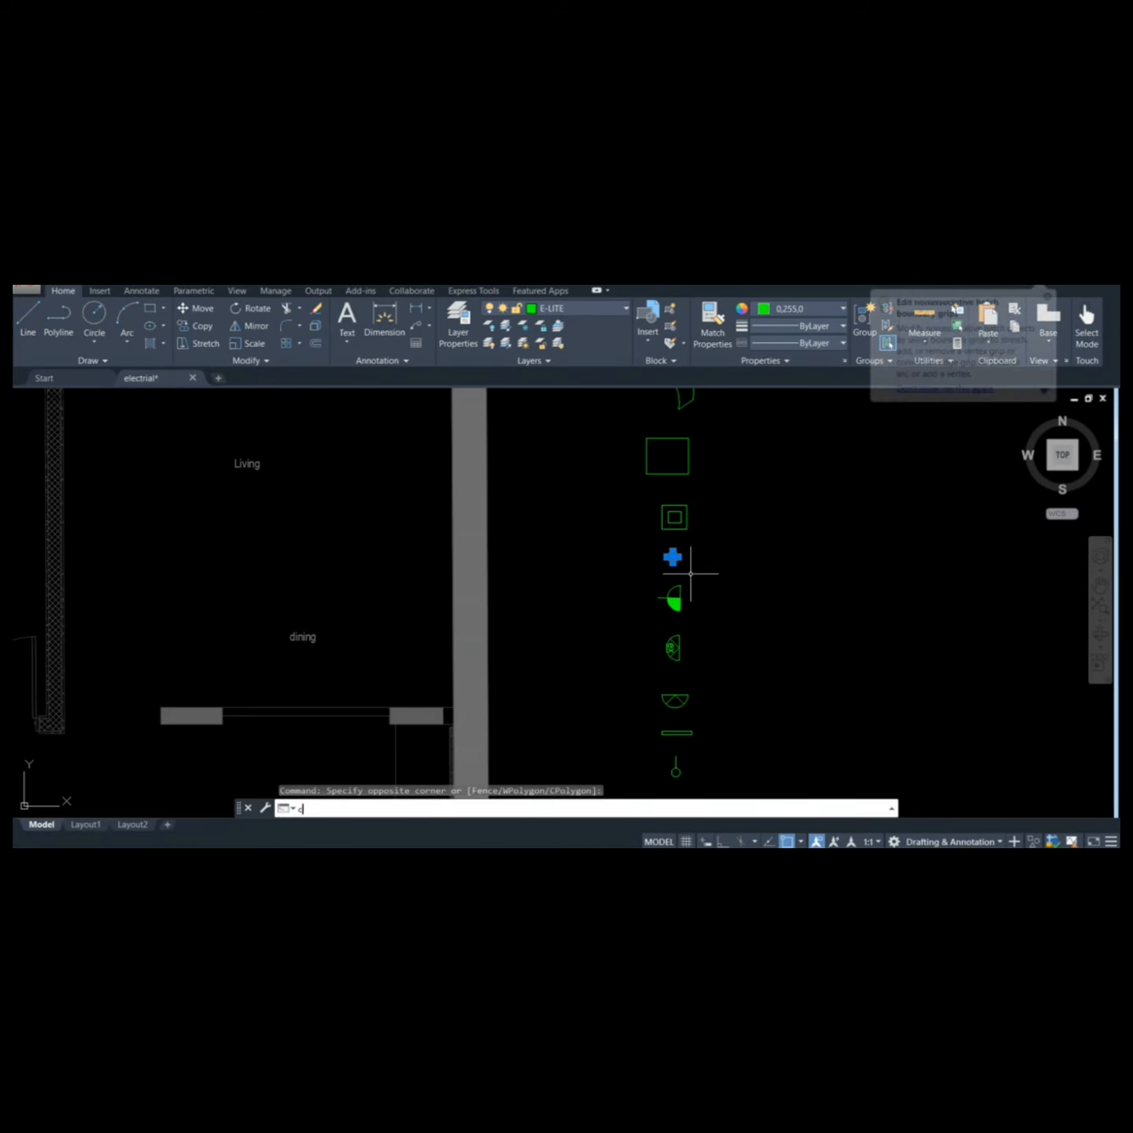
{"action": "key", "text": "Return"}
{"action": "left_click", "coordinate": [673, 555]}
{"action": "scroll", "coordinate": [537, 572], "scroll_direction": "down", "scroll_amount": 3}
{"action": "left_click", "coordinate": [473, 517]}
{"action": "key", "text": "Escape"}
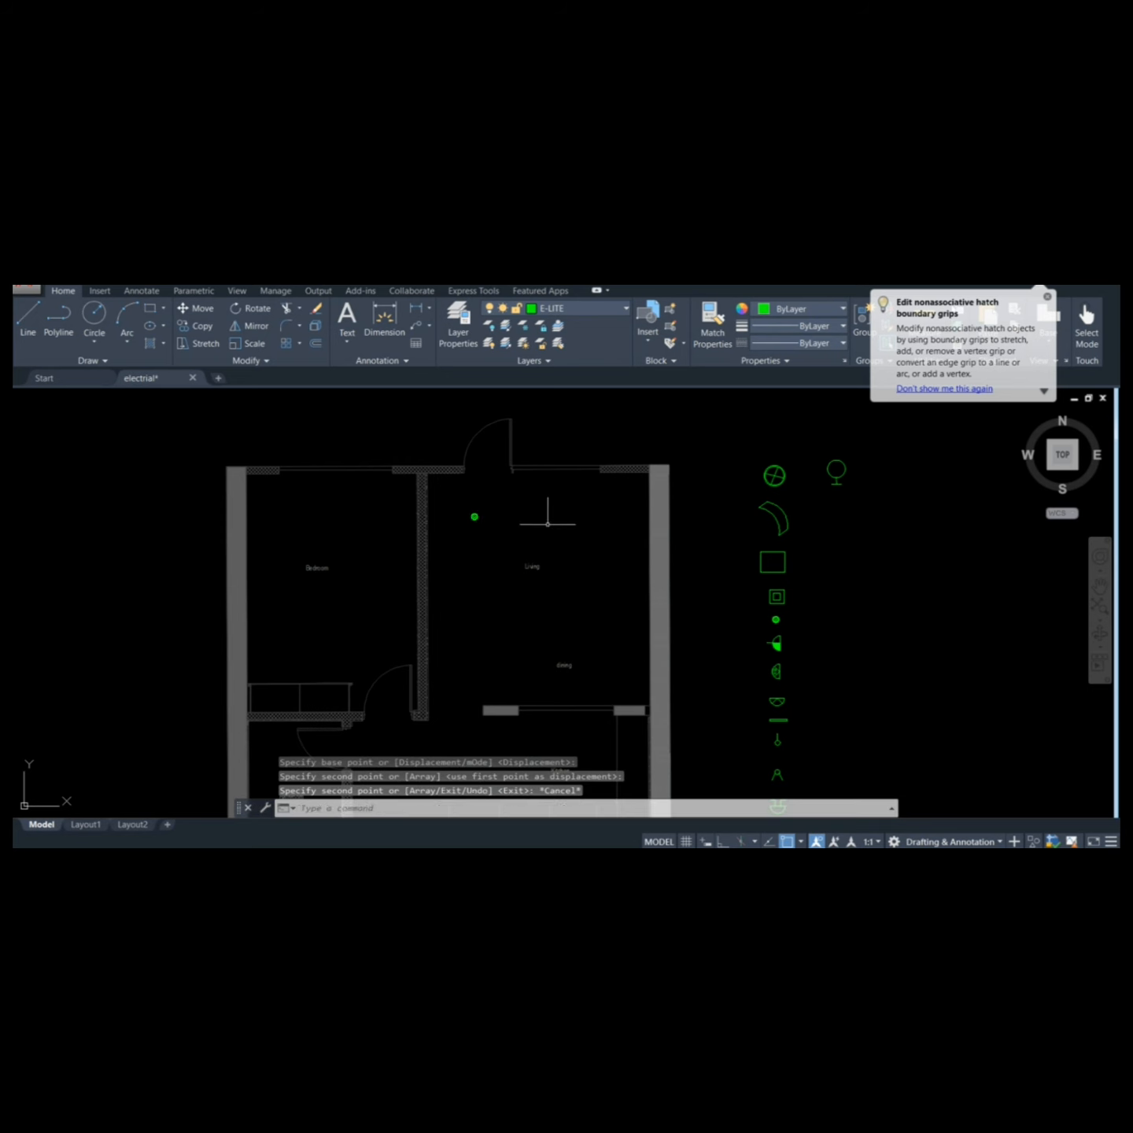
Copy the living room downlight horizontally about 2426 units toward the right wall with Ortho on
{"action": "left_click", "coordinate": [457, 498]}
{"action": "left_click", "coordinate": [508, 535]}
{"action": "type", "text": "co"}
{"action": "key", "text": "Return"}
{"action": "left_click", "coordinate": [475, 517]}
{"action": "left_click", "coordinate": [722, 839]}
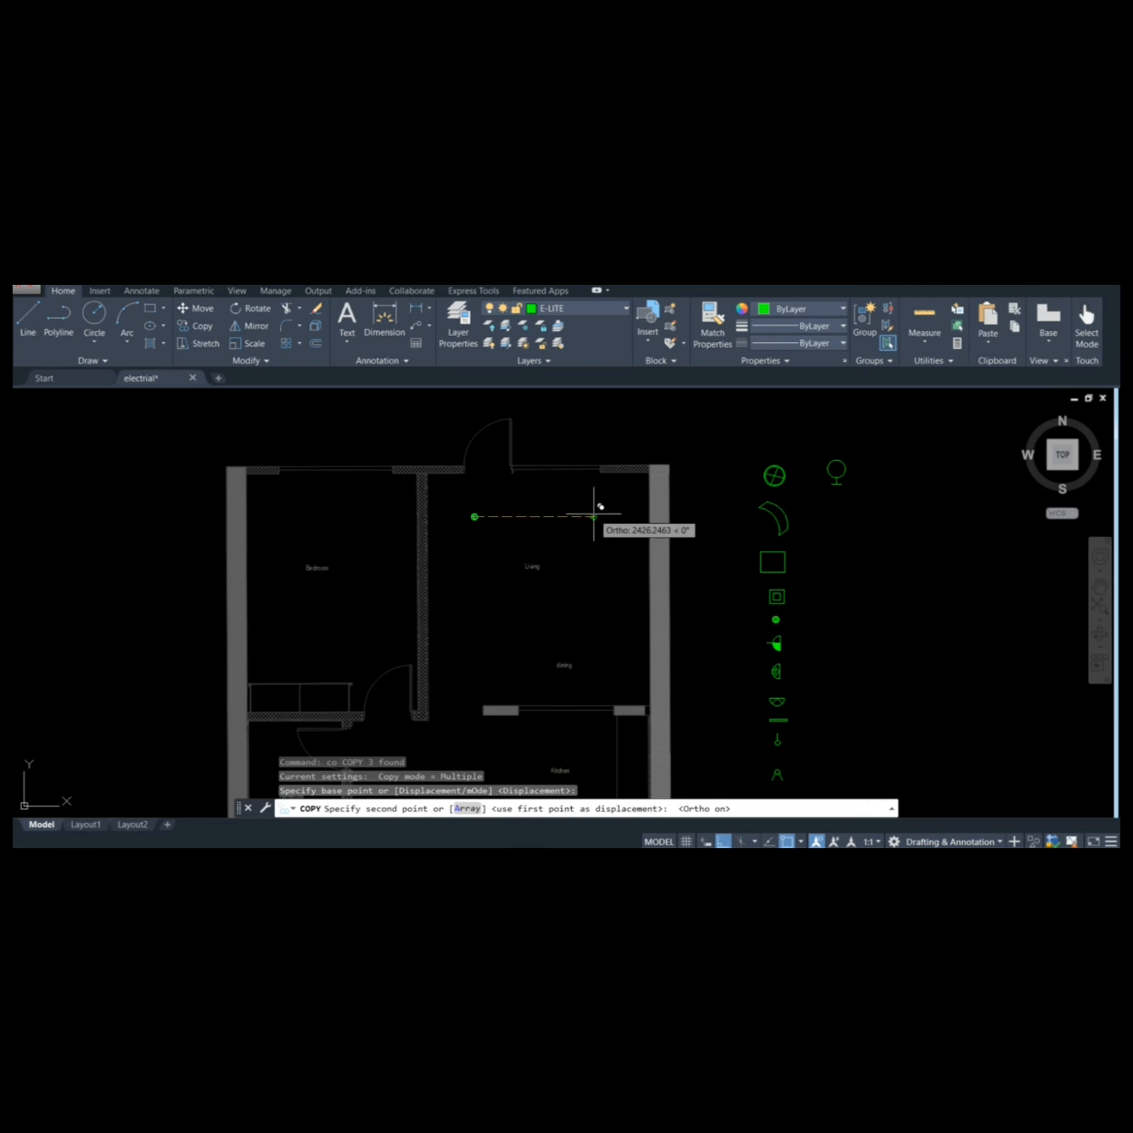
{"action": "left_click", "coordinate": [594, 515]}
{"action": "key", "text": "Escape"}
Copy both living room downlights about 3115 units straight down to the dining side
{"action": "left_click", "coordinate": [461, 508]}
{"action": "left_click", "coordinate": [612, 529]}
{"action": "type", "text": "co"}
{"action": "key", "text": "Return"}
{"action": "left_click", "coordinate": [474, 517]}
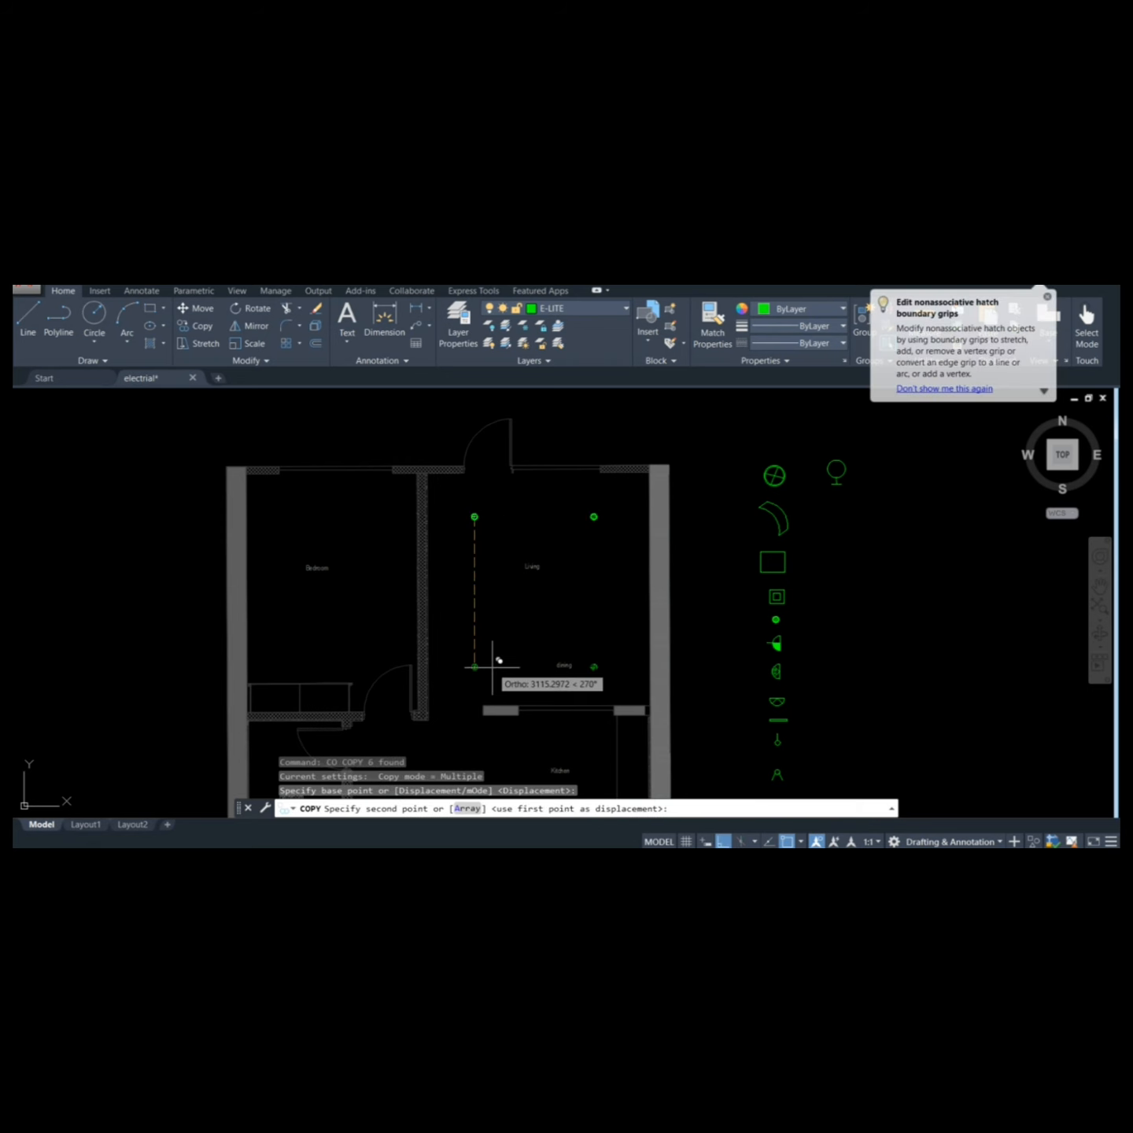
{"action": "left_click", "coordinate": [474, 669]}
{"action": "key", "text": "Escape"}
Move the curved luminaire symbol from the legend to the centre of the living room with Ortho off
{"action": "left_click", "coordinate": [812, 466]}
{"action": "left_click", "coordinate": [755, 529]}
{"action": "type", "text": "m"}
{"action": "key", "text": "Return"}
{"action": "left_click", "coordinate": [783, 514]}
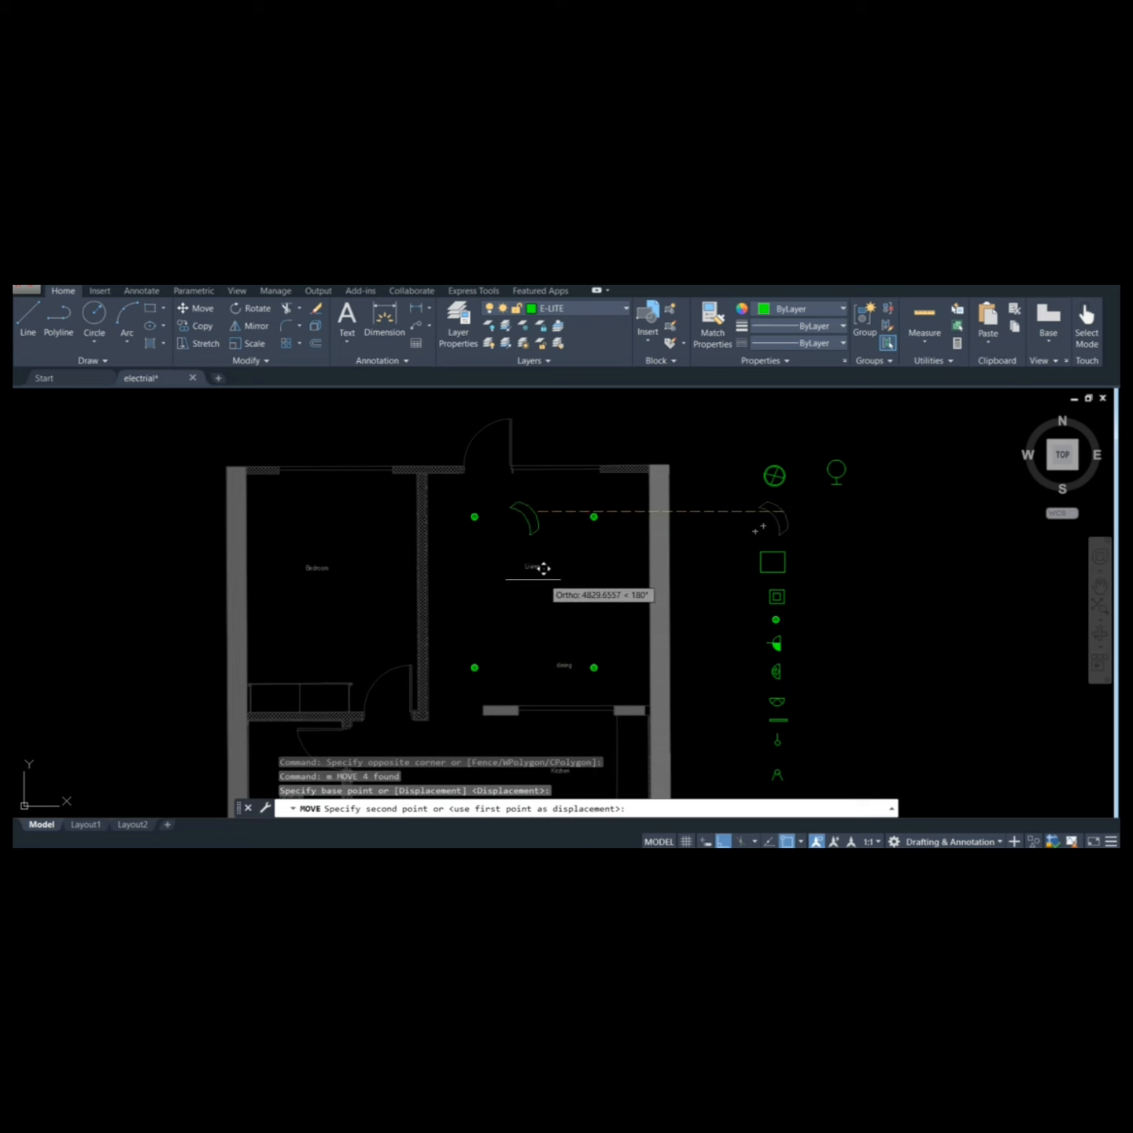
{"action": "left_click", "coordinate": [724, 841]}
{"action": "left_click", "coordinate": [536, 579]}
{"action": "key", "text": "Escape"}
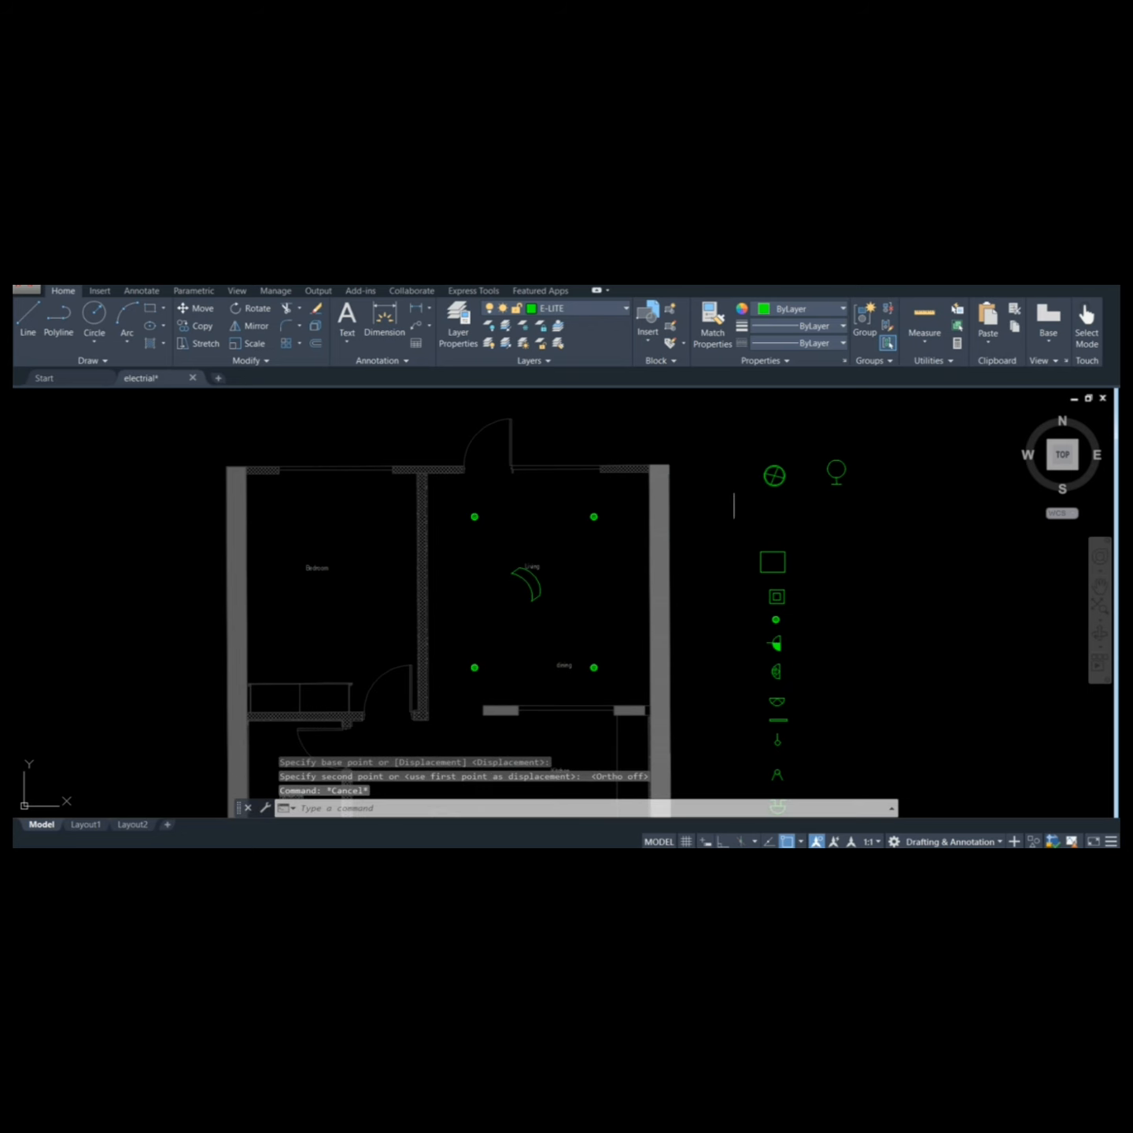
Copy the crossed-circle light symbol from the legend to the middle of the bedroom
{"action": "left_click", "coordinate": [775, 476]}
{"action": "type", "text": "co"}
{"action": "key", "text": "Return"}
{"action": "left_click", "coordinate": [775, 475]}
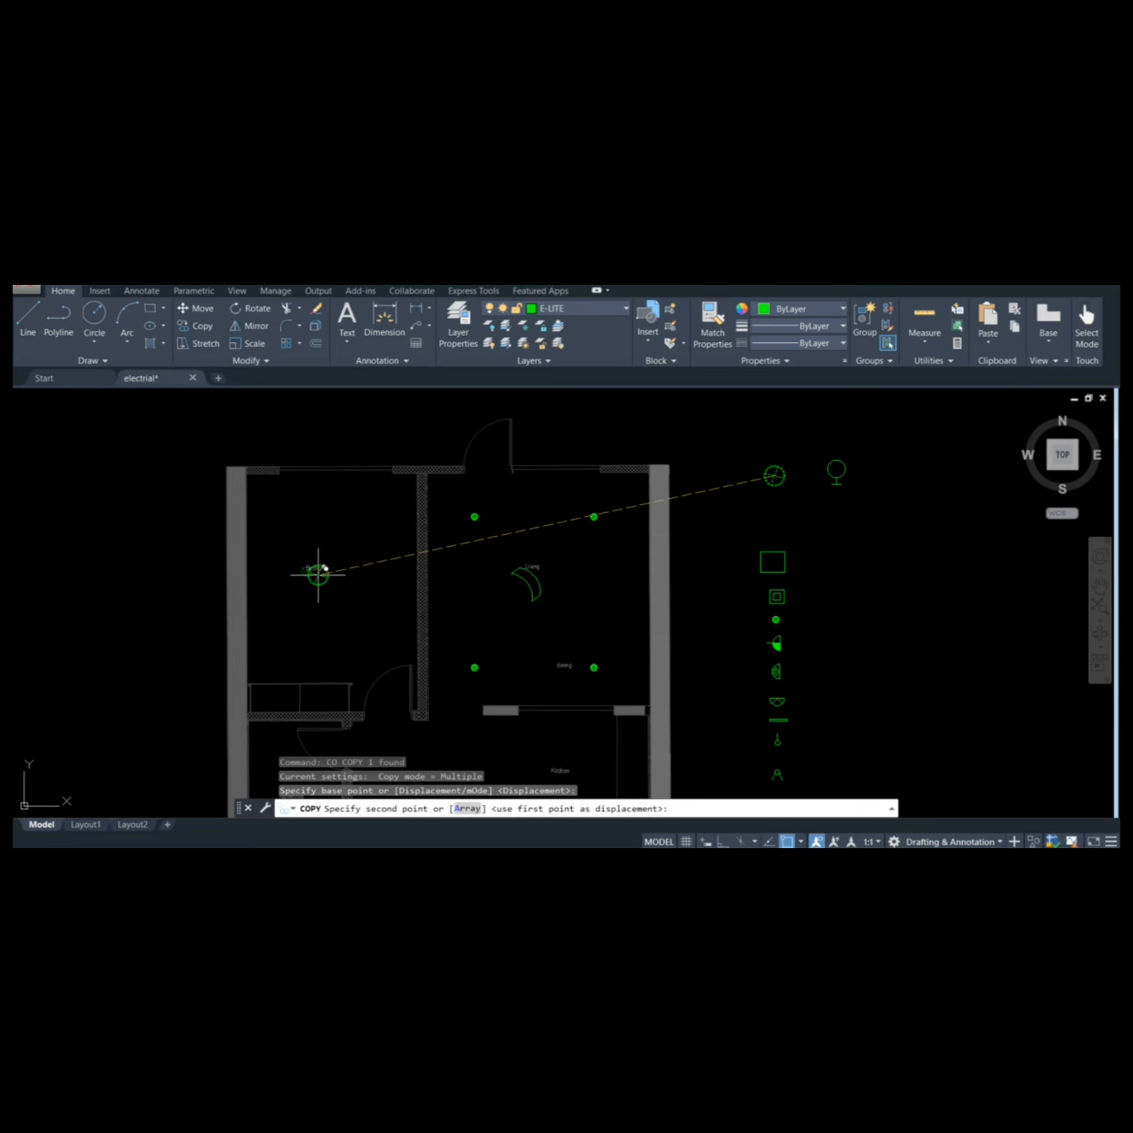
{"action": "left_click", "coordinate": [308, 572]}
{"action": "key", "text": "Escape"}
Move the bedroom's crossed-circle light slightly to the right of its current position
{"action": "left_click", "coordinate": [313, 578]}
{"action": "type", "text": "m"}
{"action": "key", "text": "Return"}
{"action": "scroll", "coordinate": [316, 595], "scroll_direction": "up", "scroll_amount": 3}
{"action": "left_click", "coordinate": [298, 555]}
{"action": "left_click", "coordinate": [334, 565]}
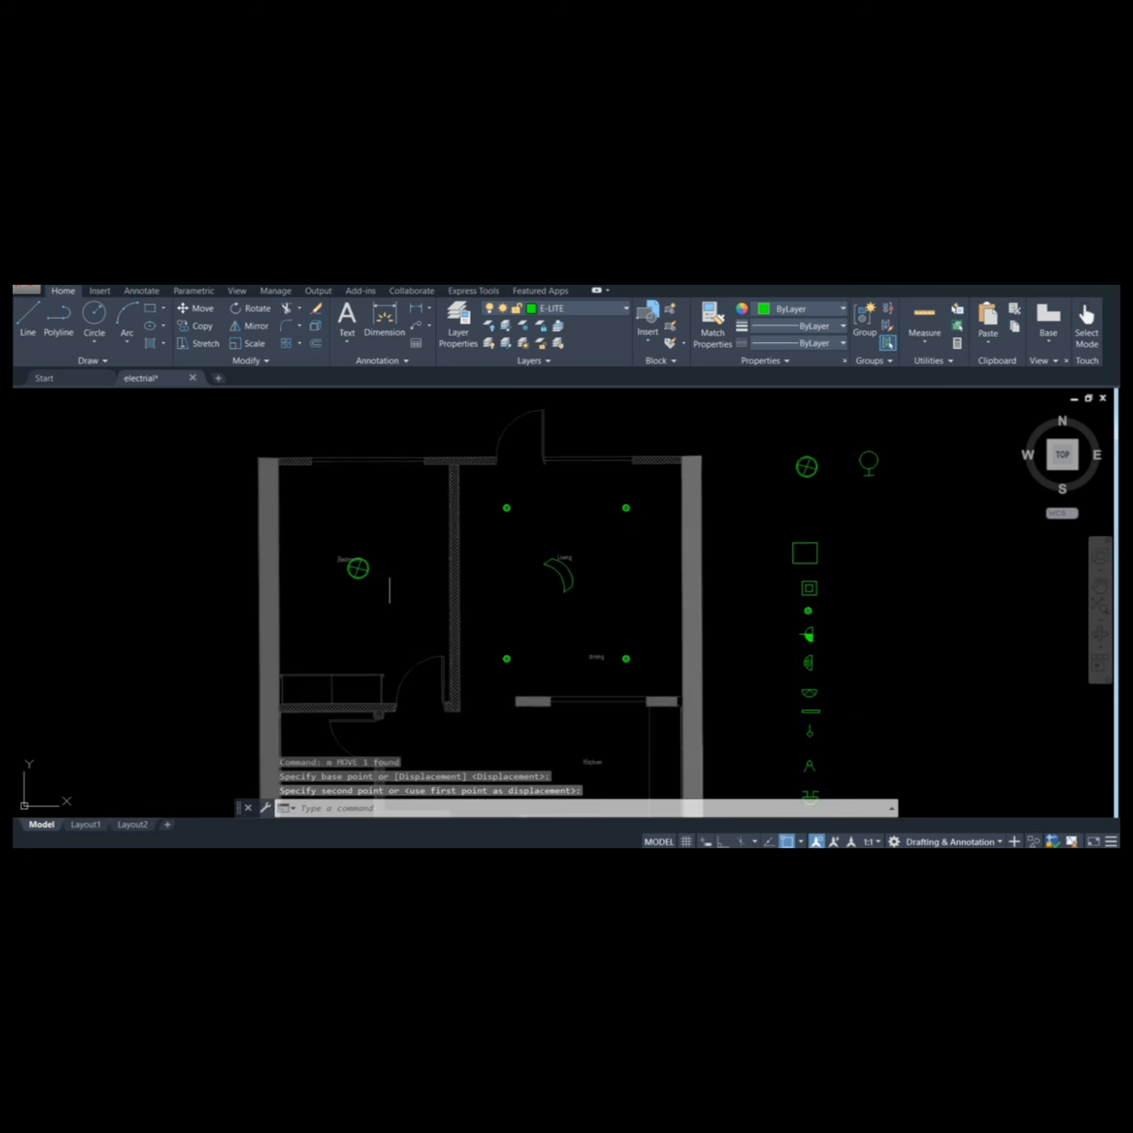
Copy the nested-square luminaire symbol from the legend to two positions in the upper part of the bedroom
{"action": "scroll", "coordinate": [390, 590], "scroll_direction": "down", "scroll_amount": 3}
{"action": "scroll", "coordinate": [669, 595], "scroll_direction": "up", "scroll_amount": 3}
{"action": "left_click", "coordinate": [591, 565]}
{"action": "left_click", "coordinate": [646, 596]}
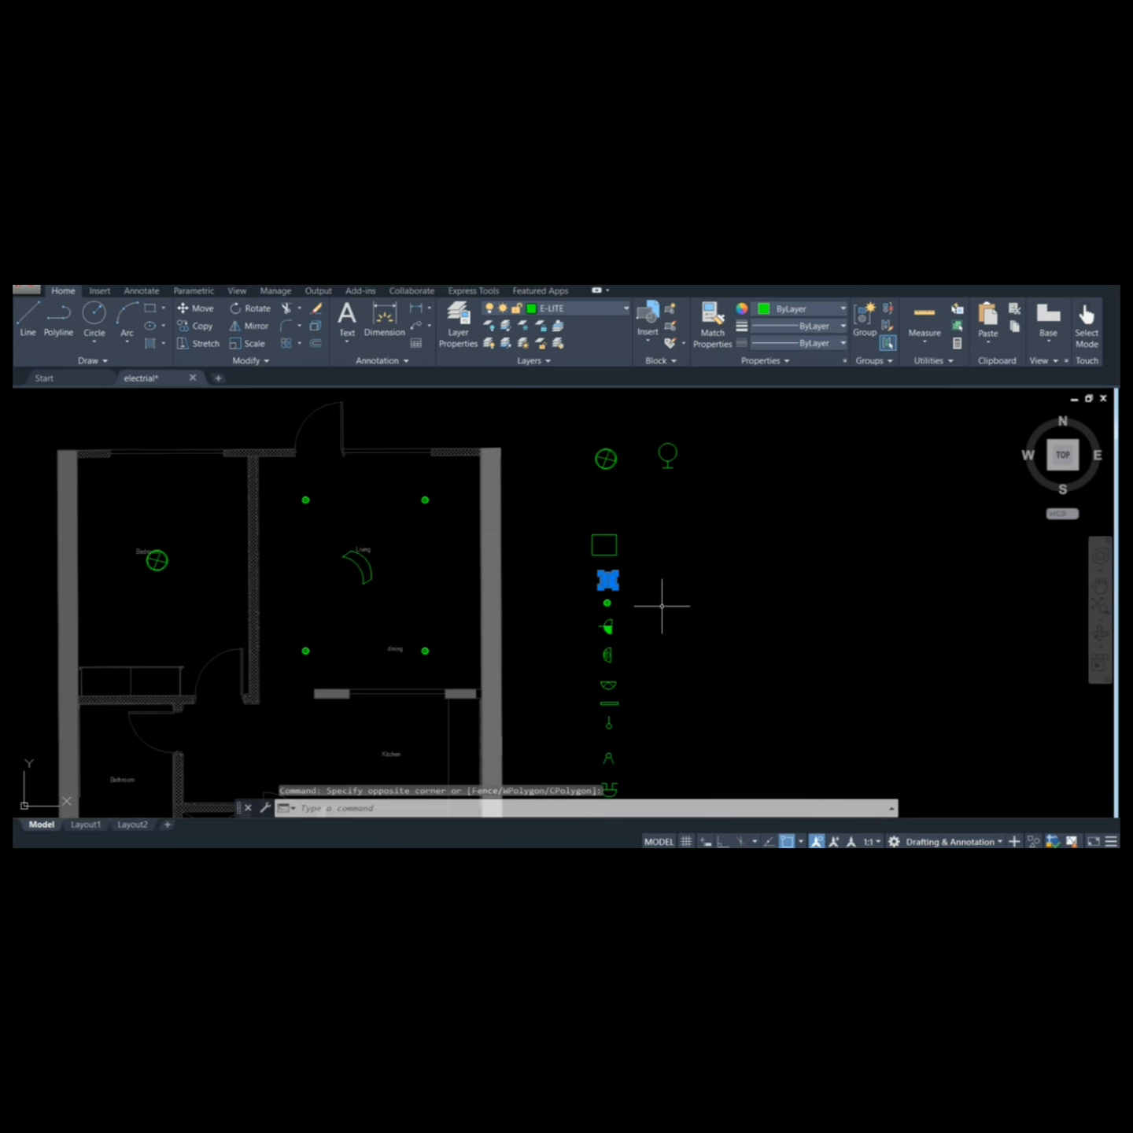
{"action": "scroll", "coordinate": [662, 607], "scroll_direction": "down", "scroll_amount": 2}
{"action": "type", "text": "co"}
{"action": "key", "text": "Return"}
{"action": "scroll", "coordinate": [650, 595], "scroll_direction": "up", "scroll_amount": 4}
{"action": "scroll", "coordinate": [597, 586], "scroll_direction": "up", "scroll_amount": 4}
{"action": "left_click", "coordinate": [597, 586]}
{"action": "scroll", "coordinate": [597, 586], "scroll_direction": "down", "scroll_amount": 4}
{"action": "middle_click_drag", "start_coordinate": [665, 602], "coordinate": [649, 612]}
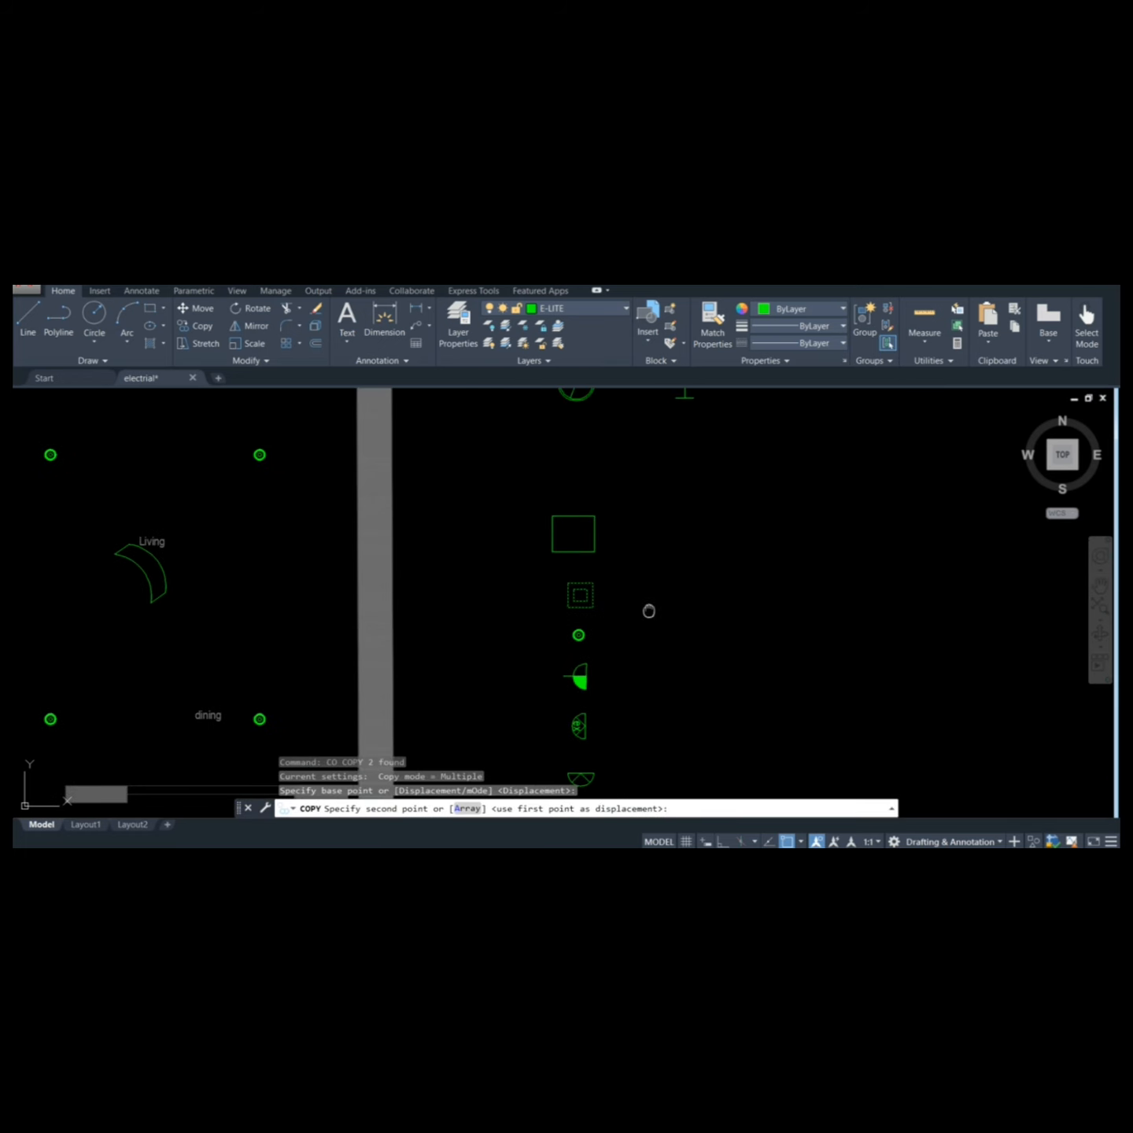
{"action": "scroll", "coordinate": [658, 561], "scroll_direction": "down", "scroll_amount": 3}
{"action": "scroll", "coordinate": [614, 513], "scroll_direction": "up", "scroll_amount": 3}
{"action": "left_click", "coordinate": [615, 516]}
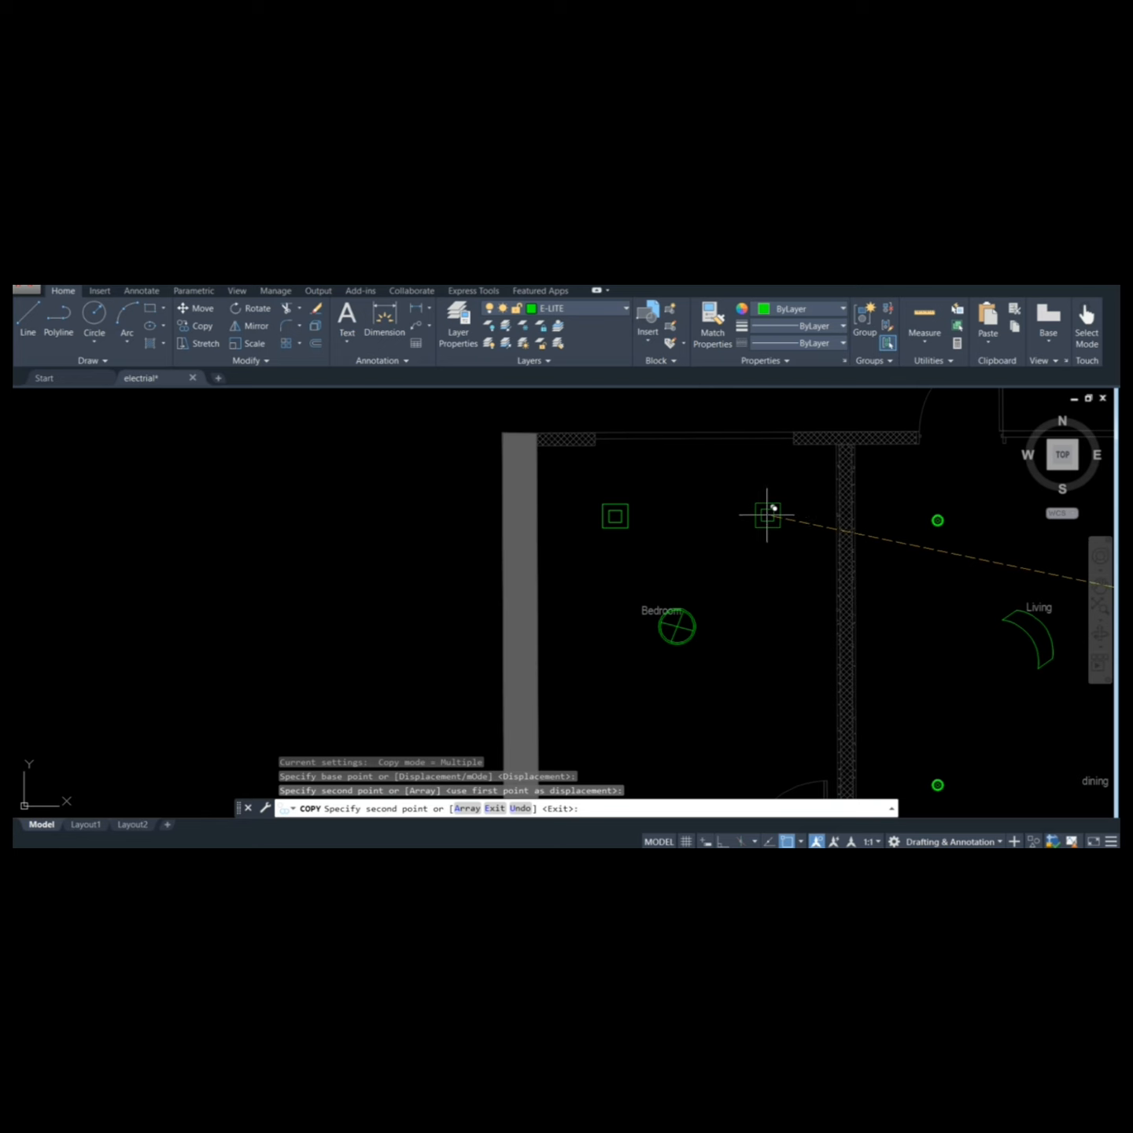
{"action": "left_click", "coordinate": [768, 515]}
{"action": "key", "text": "Escape"}
Delete the two nested-square symbols from the upper part of the bedroom
{"action": "left_click", "coordinate": [586, 494]}
{"action": "left_click", "coordinate": [799, 539]}
{"action": "scroll", "coordinate": [743, 544], "scroll_direction": "down", "scroll_amount": 4}
{"action": "middle_click_drag", "start_coordinate": [740, 562], "coordinate": [737, 553]}
{"action": "type", "text": "c"}
{"action": "key", "text": "Return"}
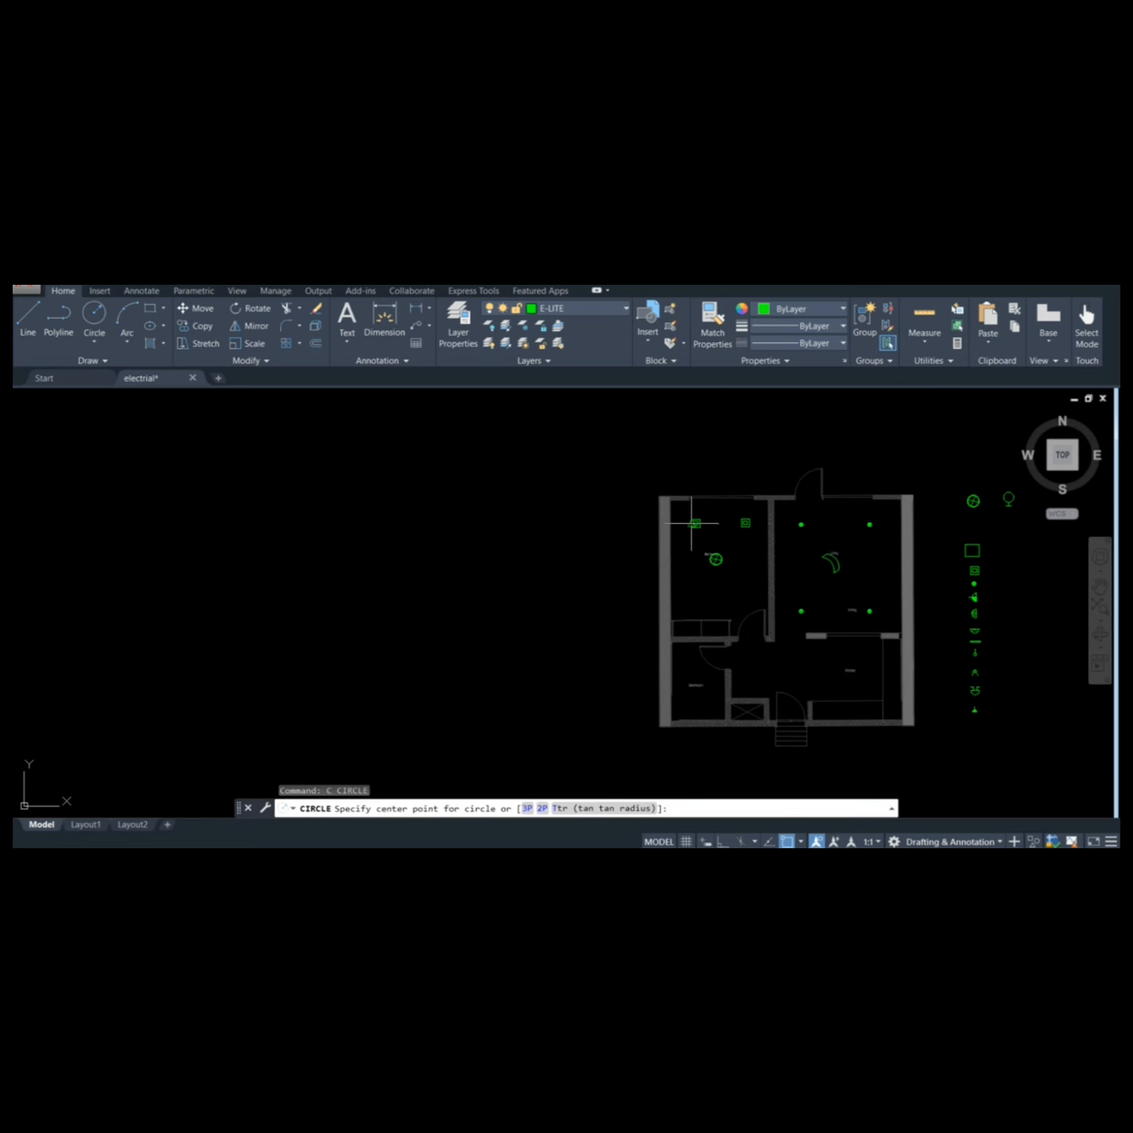
{"action": "left_click", "coordinate": [692, 523]}
{"action": "key", "text": "Escape"}
{"action": "left_click", "coordinate": [757, 531]}
{"action": "key", "text": "Delete"}
Scale down the nested-square luminaire symbol in the legend, using its lower-right corner as the base point
{"action": "scroll", "coordinate": [966, 575], "scroll_direction": "up", "scroll_amount": 8}
{"action": "middle_click_drag", "start_coordinate": [966, 576], "coordinate": [606, 681]}
{"action": "left_click", "coordinate": [582, 494]}
{"action": "left_click", "coordinate": [852, 700]}
{"action": "type", "text": "scale"}
{"action": "key", "text": "Return"}
{"action": "left_click", "coordinate": [756, 653]}
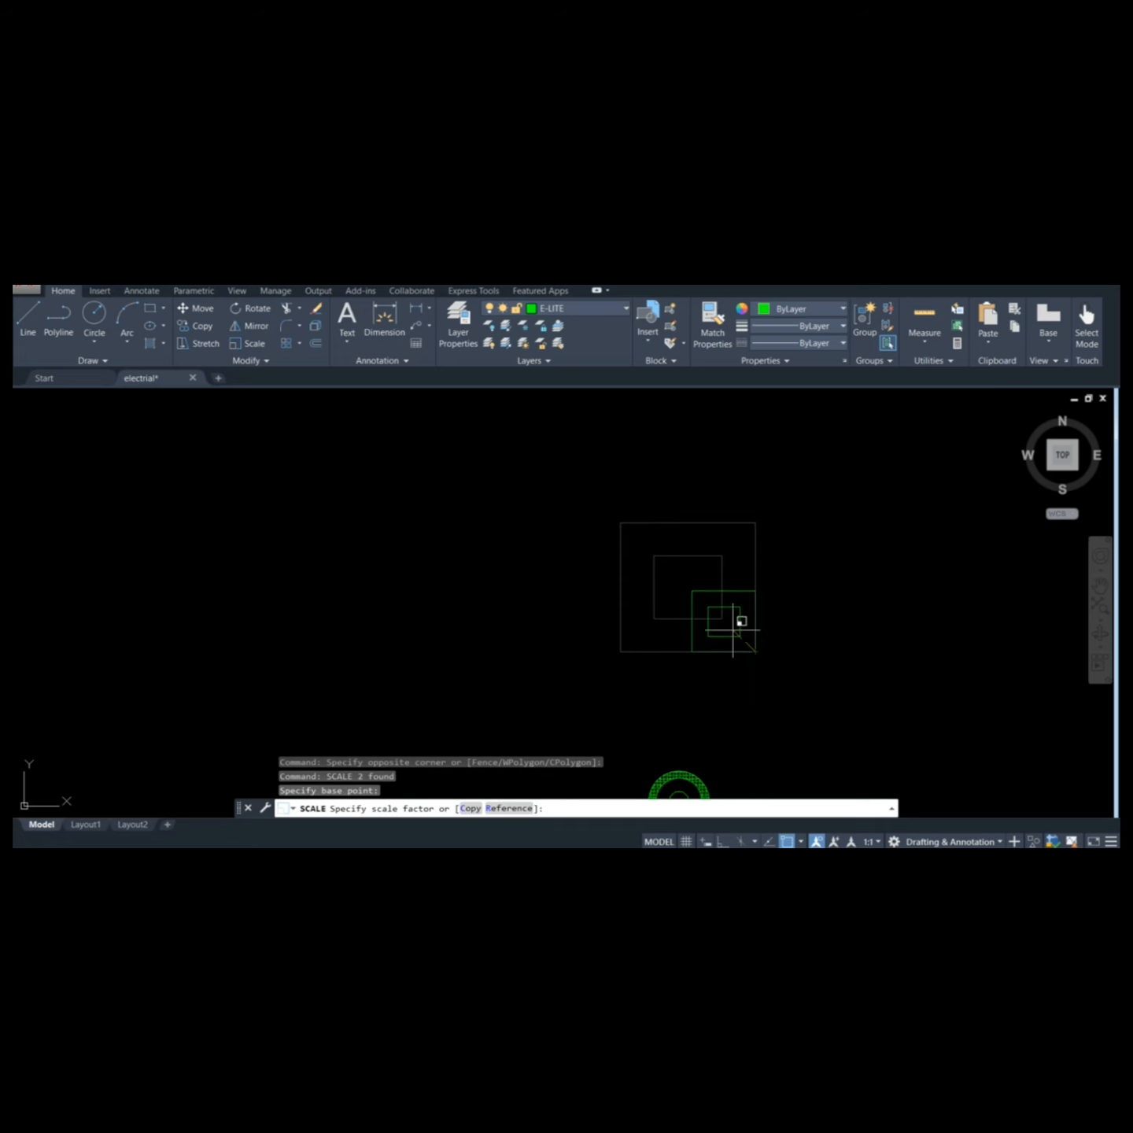
{"action": "left_click", "coordinate": [725, 616]}
Copy the reduced nested-square symbol from the legend into the bedroom's upper-left area
{"action": "scroll", "coordinate": [760, 633], "scroll_direction": "down", "scroll_amount": 8}
{"action": "left_click", "coordinate": [740, 615]}
{"action": "left_click", "coordinate": [779, 641]}
{"action": "type", "text": "co"}
{"action": "key", "text": "Return"}
{"action": "scroll", "coordinate": [779, 641], "scroll_direction": "up", "scroll_amount": 3}
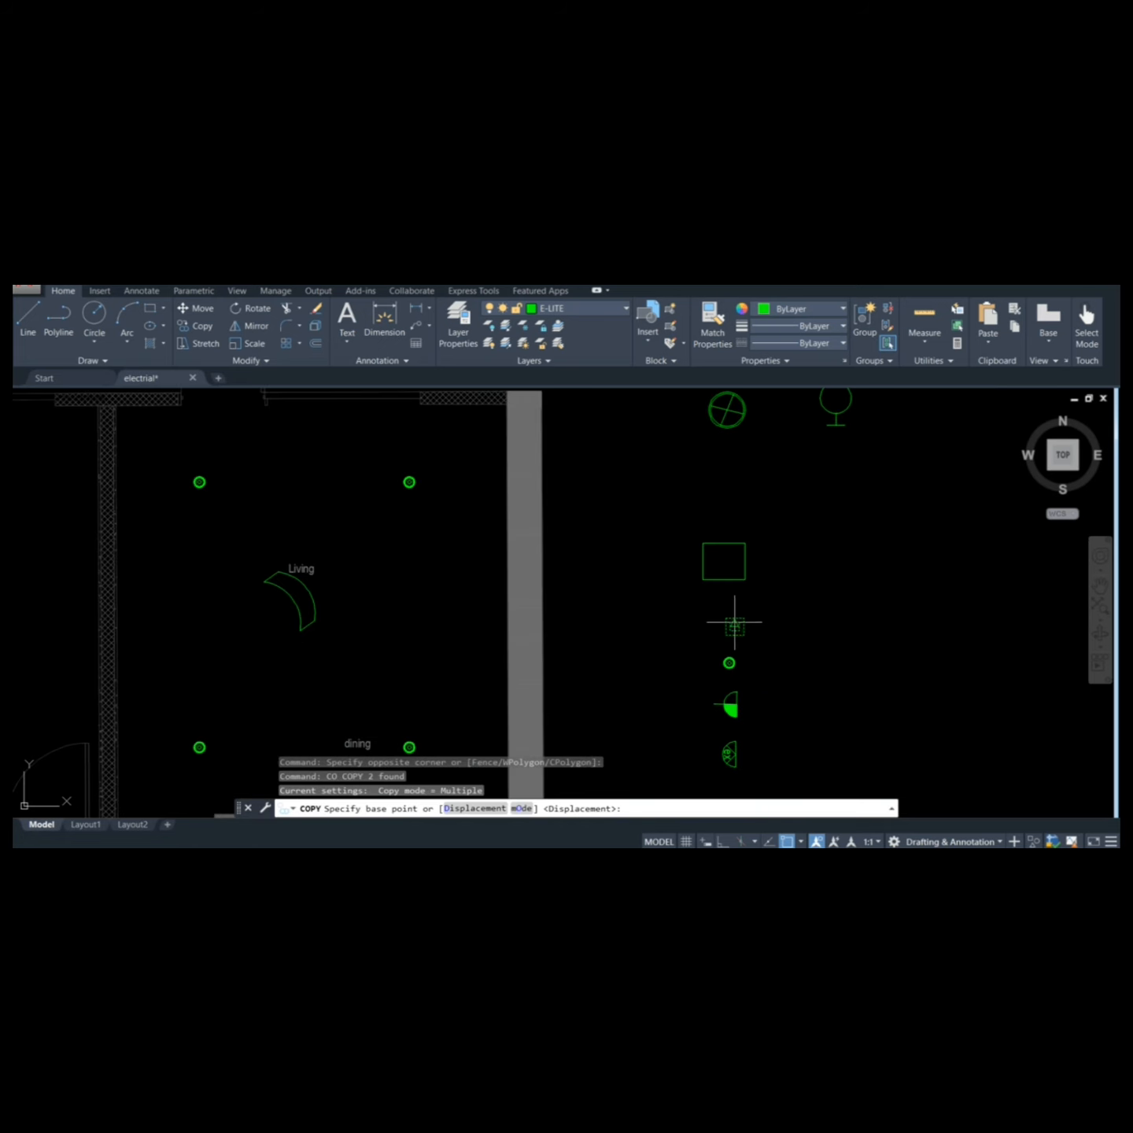
{"action": "left_click", "coordinate": [736, 625]}
{"action": "middle_click_drag", "start_coordinate": [476, 544], "coordinate": [837, 589]}
{"action": "left_click", "coordinate": [237, 526]}
{"action": "key", "text": "Escape"}
Copy the bedroom's nested-square luminaire horizontally toward the partition wall with Ortho on
{"action": "left_click", "coordinate": [206, 503]}
{"action": "left_click", "coordinate": [273, 548]}
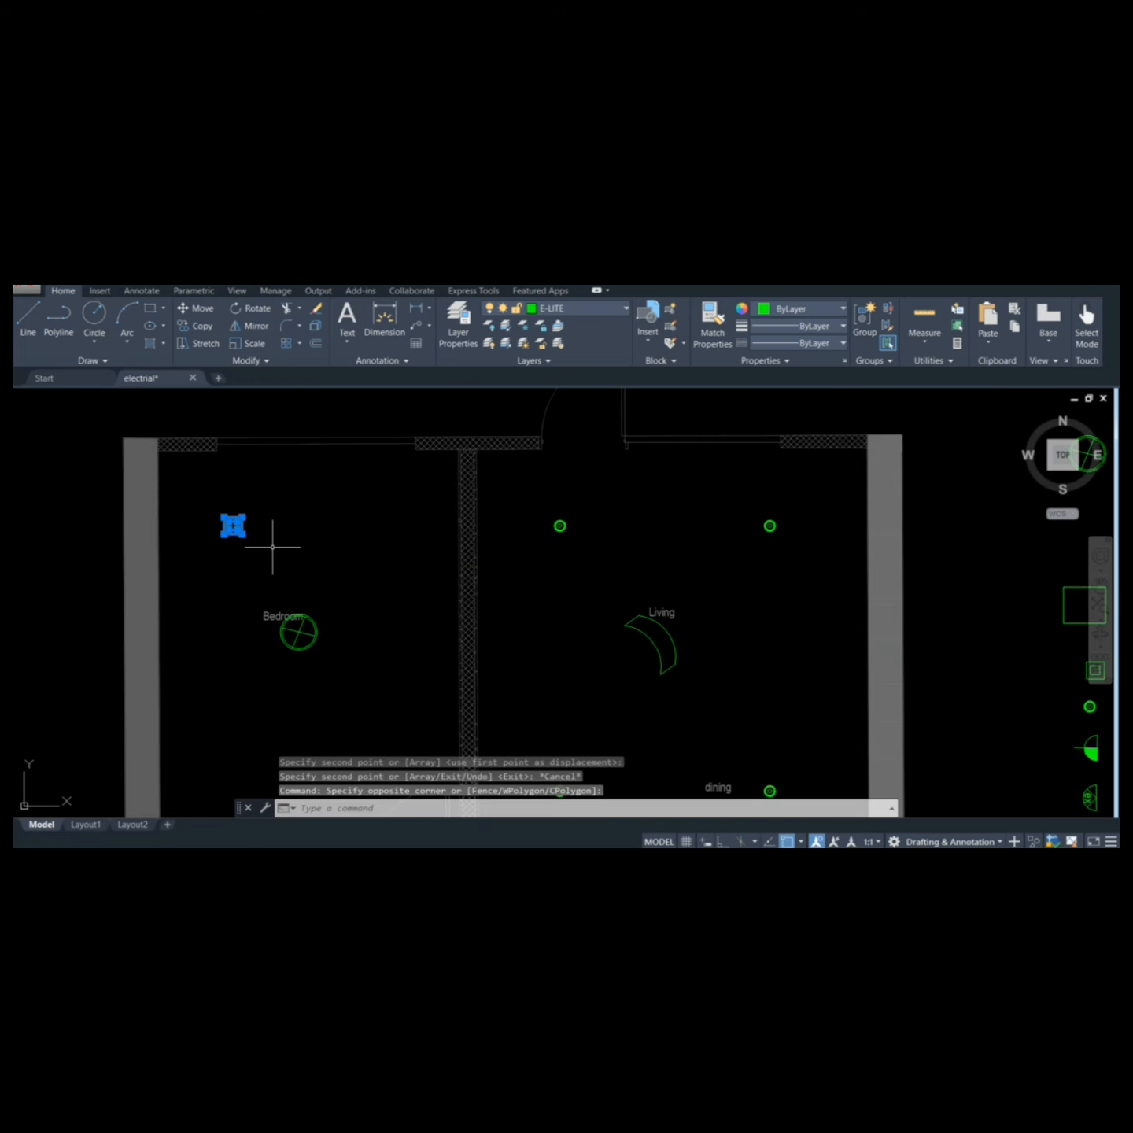
{"action": "type", "text": "co"}
{"action": "key", "text": "Return"}
{"action": "scroll", "coordinate": [232, 523], "scroll_direction": "up", "scroll_amount": 5}
{"action": "left_click", "coordinate": [227, 526]}
{"action": "scroll", "coordinate": [229, 526], "scroll_direction": "down", "scroll_amount": 5}
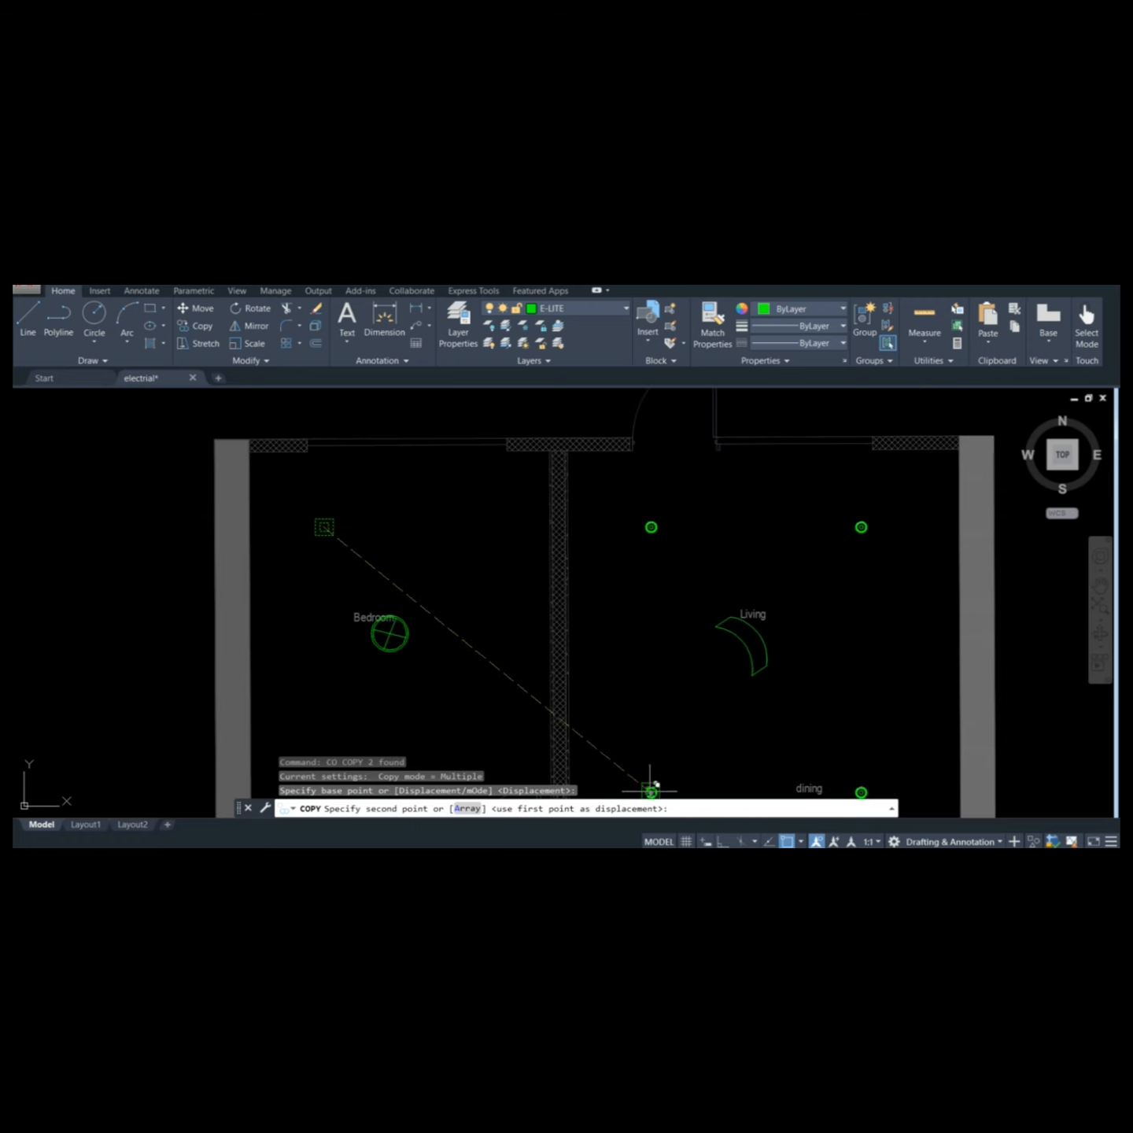
{"action": "key", "text": "F8"}
{"action": "left_click", "coordinate": [477, 535]}
Copy both nested-square luminaires about 2859 units straight down, to just above the bedroom's wardrobe
{"action": "left_click", "coordinate": [493, 543]}
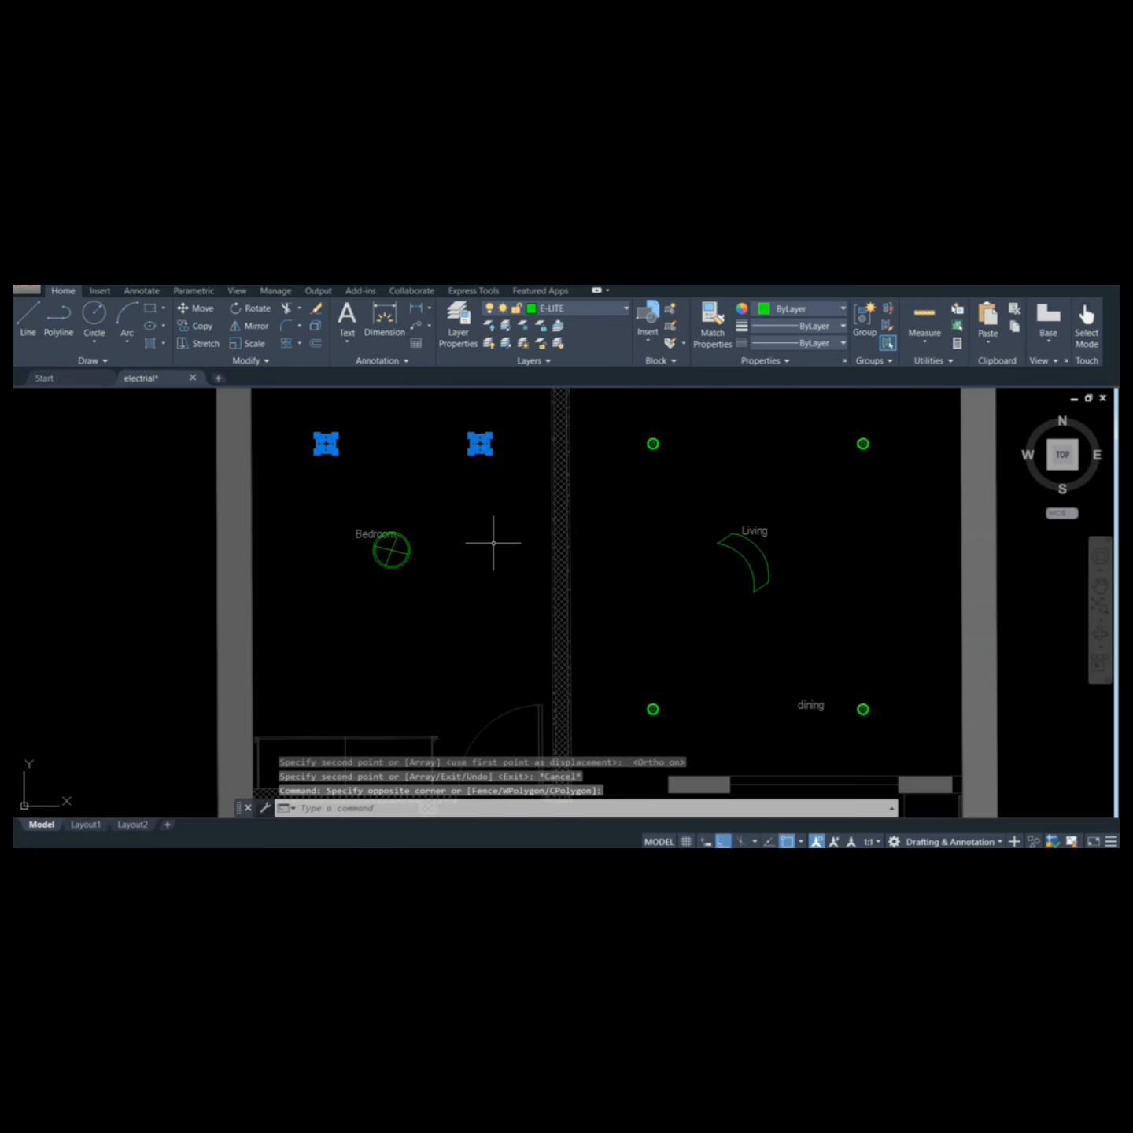
{"action": "scroll", "coordinate": [494, 542], "scroll_direction": "down", "scroll_amount": 3}
{"action": "left_click", "coordinate": [397, 488]}
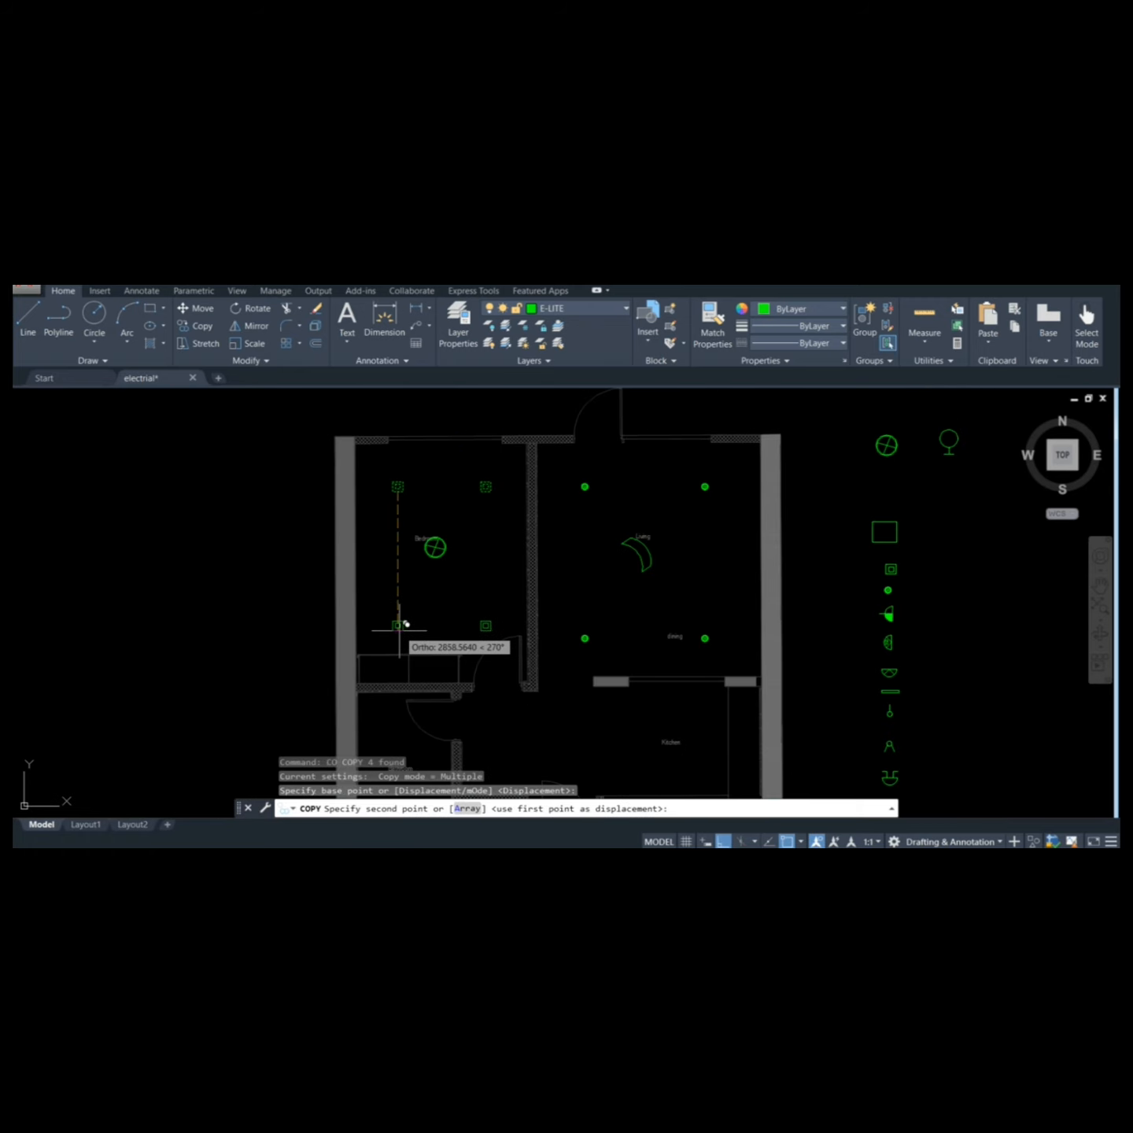
{"action": "left_click", "coordinate": [399, 628]}
{"action": "key", "text": "Escape"}
Move the bedroom's crossed-circle light horizontally to the right, centring it between the four nested-square luminaires
{"action": "type", "text": "m"}
{"action": "key", "text": "Return"}
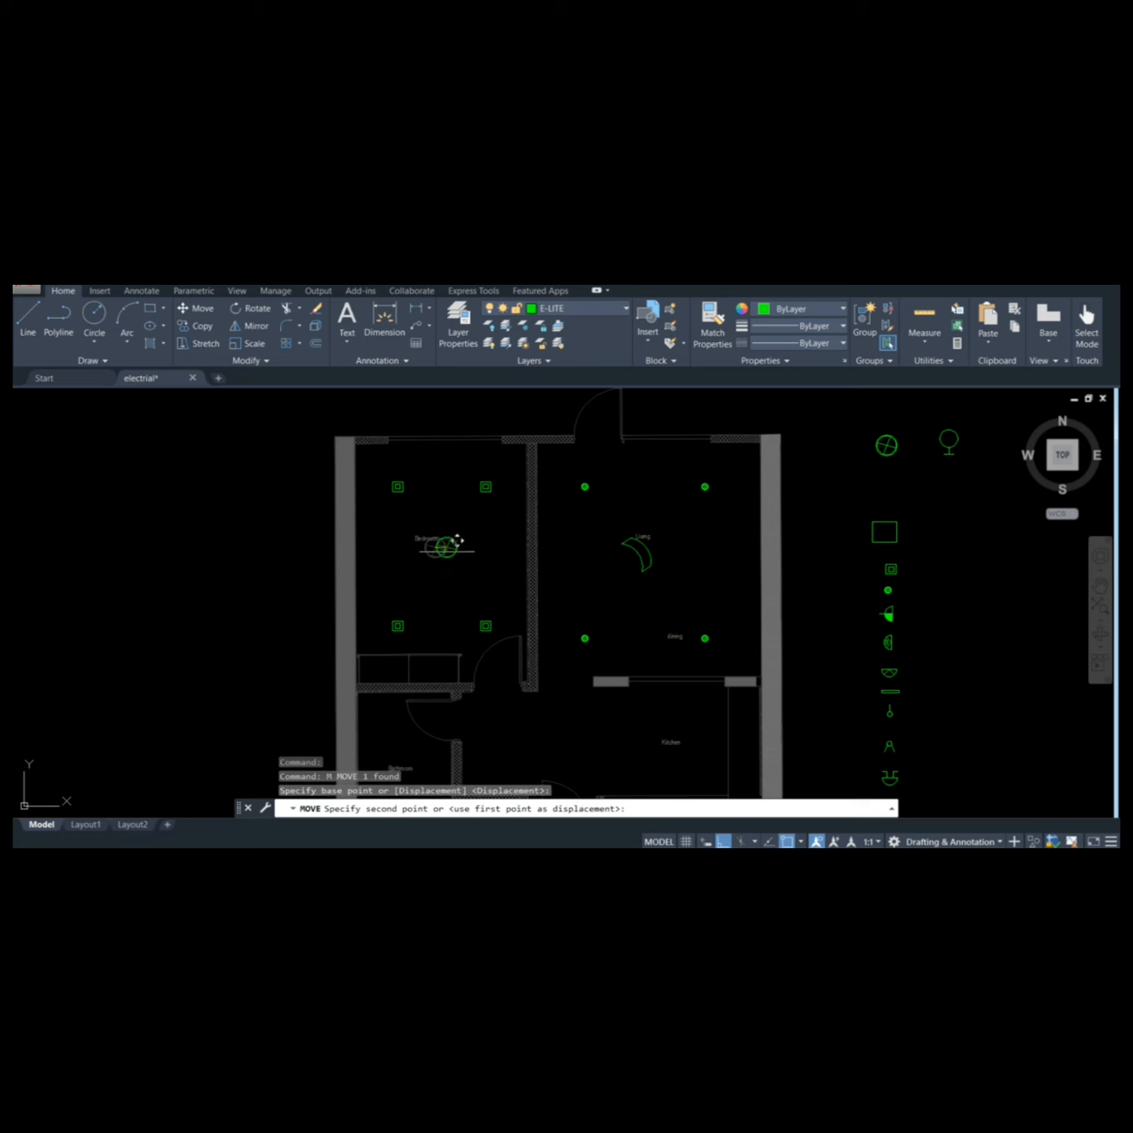
{"action": "scroll", "coordinate": [451, 553], "scroll_direction": "up", "scroll_amount": 6}
{"action": "left_click", "coordinate": [450, 553]}
Copy the large square luminaire symbol from the legend to the kitchen, just below its label, with Ortho off
{"action": "scroll", "coordinate": [451, 554], "scroll_direction": "down", "scroll_amount": 14}
{"action": "scroll", "coordinate": [539, 594], "scroll_direction": "up", "scroll_amount": 8}
{"action": "scroll", "coordinate": [645, 555], "scroll_direction": "down", "scroll_amount": 3}
{"action": "left_click", "coordinate": [630, 454]}
{"action": "left_click", "coordinate": [667, 485]}
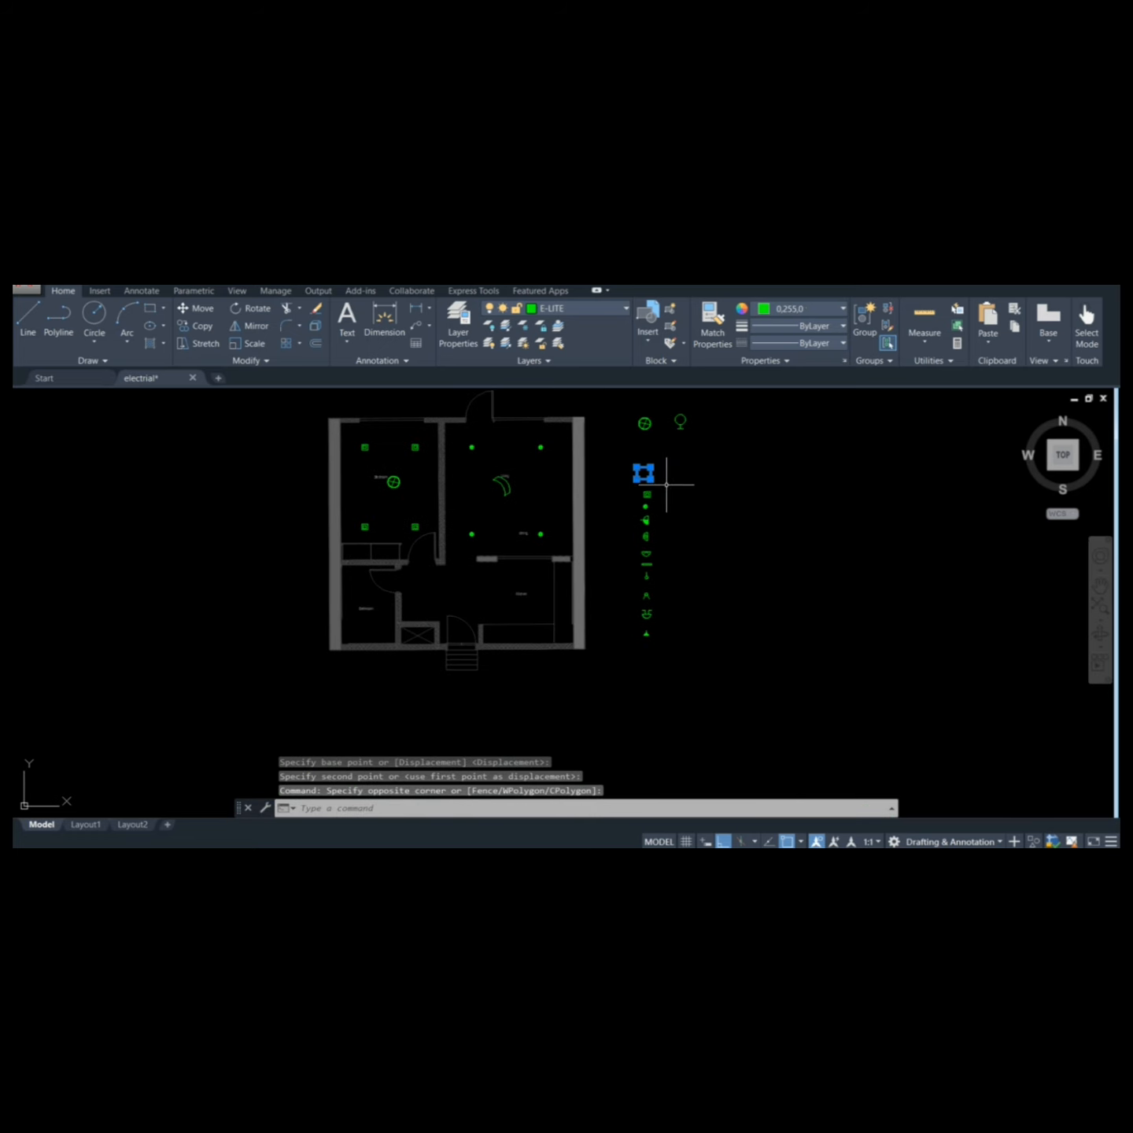
{"action": "type", "text": "co"}
{"action": "key", "text": "Return"}
{"action": "scroll", "coordinate": [643, 474], "scroll_direction": "up", "scroll_amount": 6}
{"action": "left_click", "coordinate": [643, 474]}
{"action": "scroll", "coordinate": [582, 566], "scroll_direction": "down", "scroll_amount": 6}
{"action": "middle_click_drag", "start_coordinate": [465, 670], "coordinate": [557, 605]}
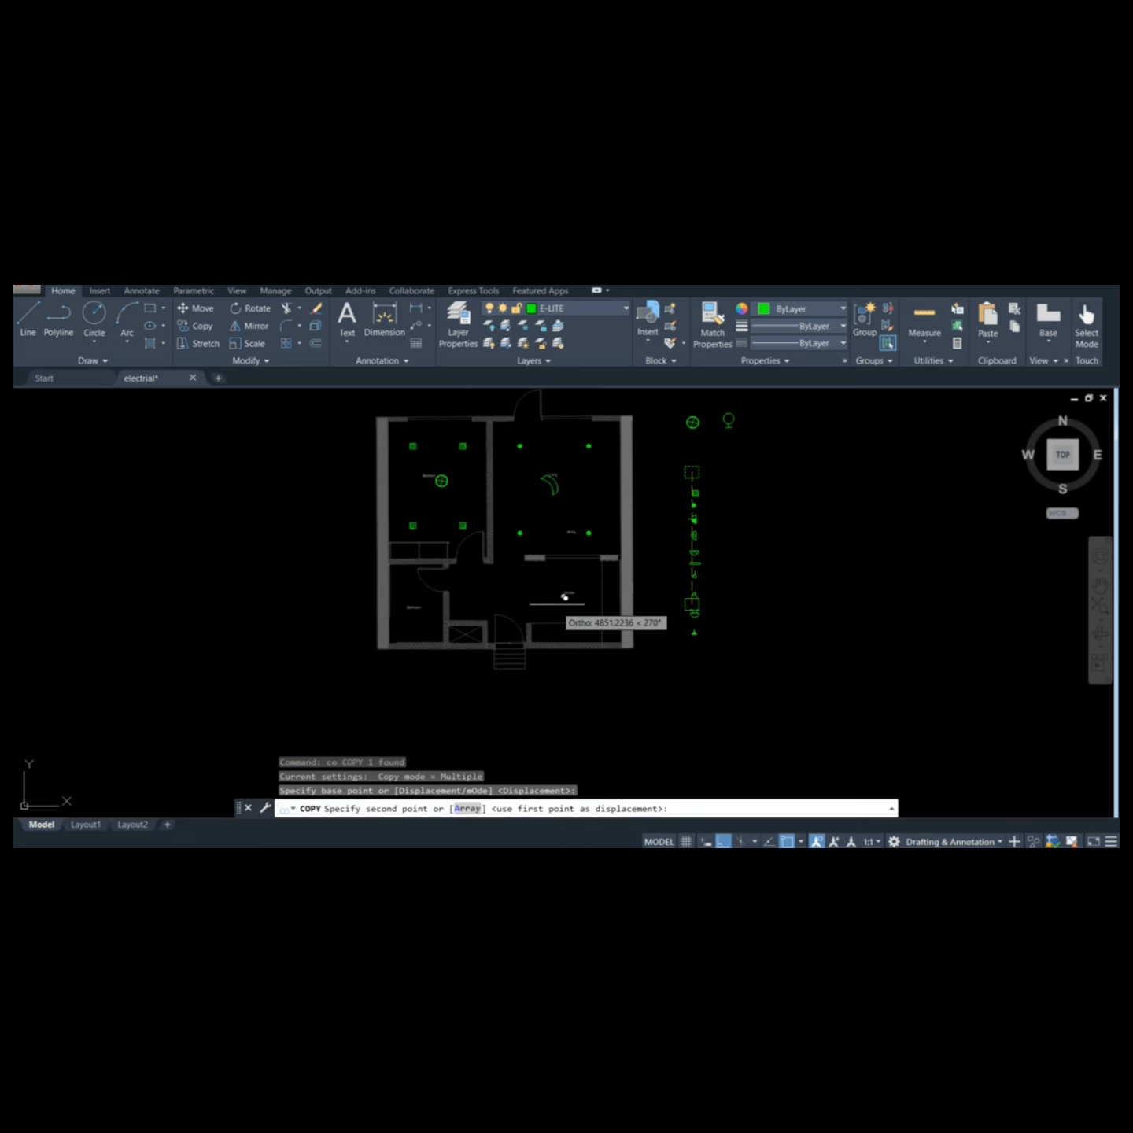
{"action": "scroll", "coordinate": [564, 597], "scroll_direction": "up", "scroll_amount": 8}
{"action": "key", "text": "F8"}
{"action": "scroll", "coordinate": [587, 598], "scroll_direction": "down", "scroll_amount": 6}
{"action": "left_click", "coordinate": [583, 599]}
{"action": "key", "text": "Escape"}
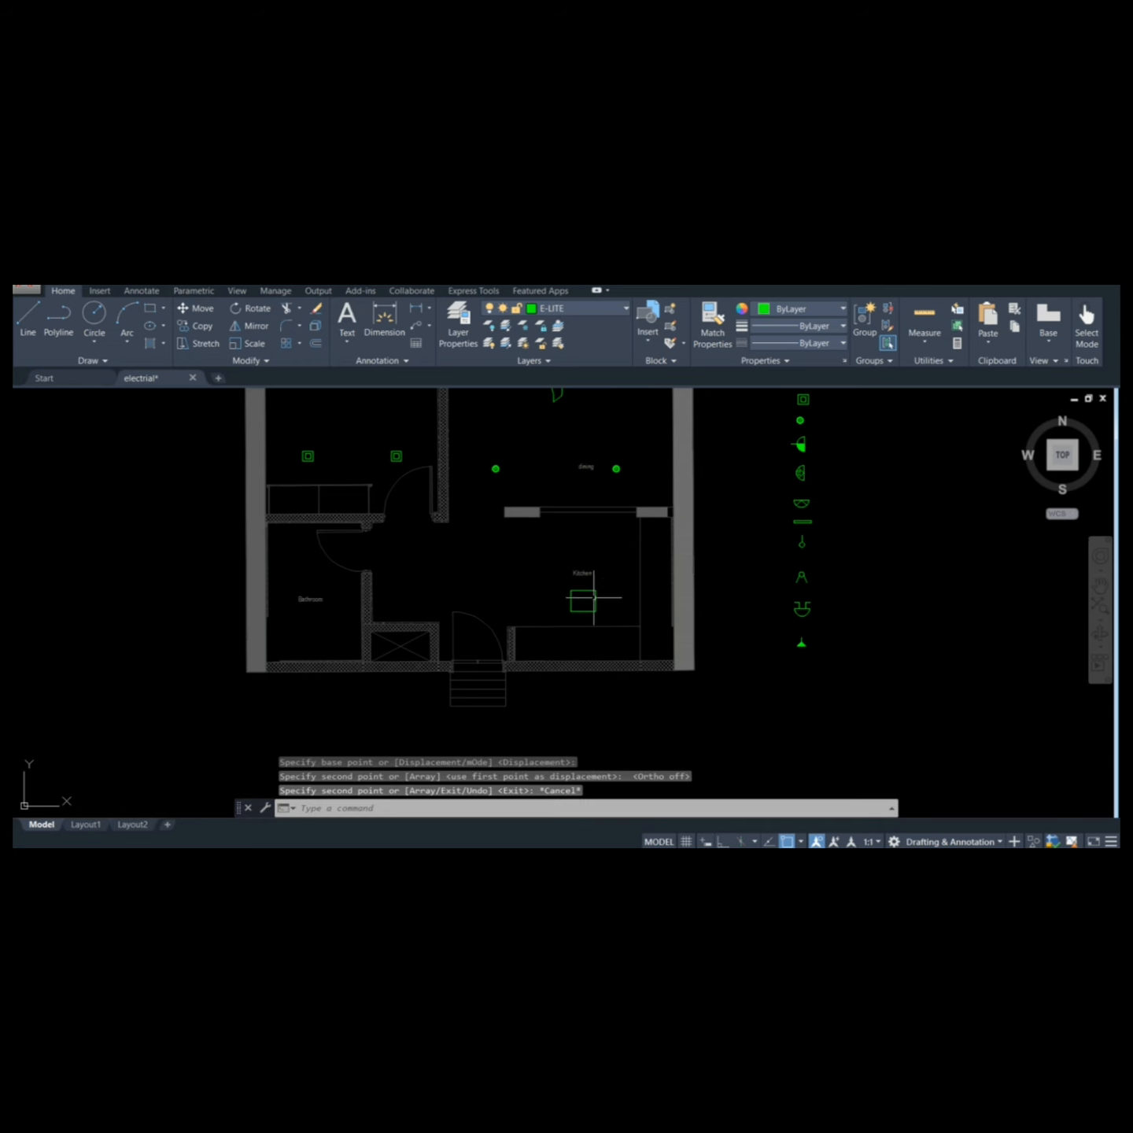
Copy the two downlights on the dining side straight down into the upper part of the kitchen
{"action": "left_click", "coordinate": [471, 462]}
{"action": "left_click", "coordinate": [641, 485]}
{"action": "type", "text": "co"}
{"action": "key", "text": "Return"}
{"action": "left_click", "coordinate": [555, 471]}
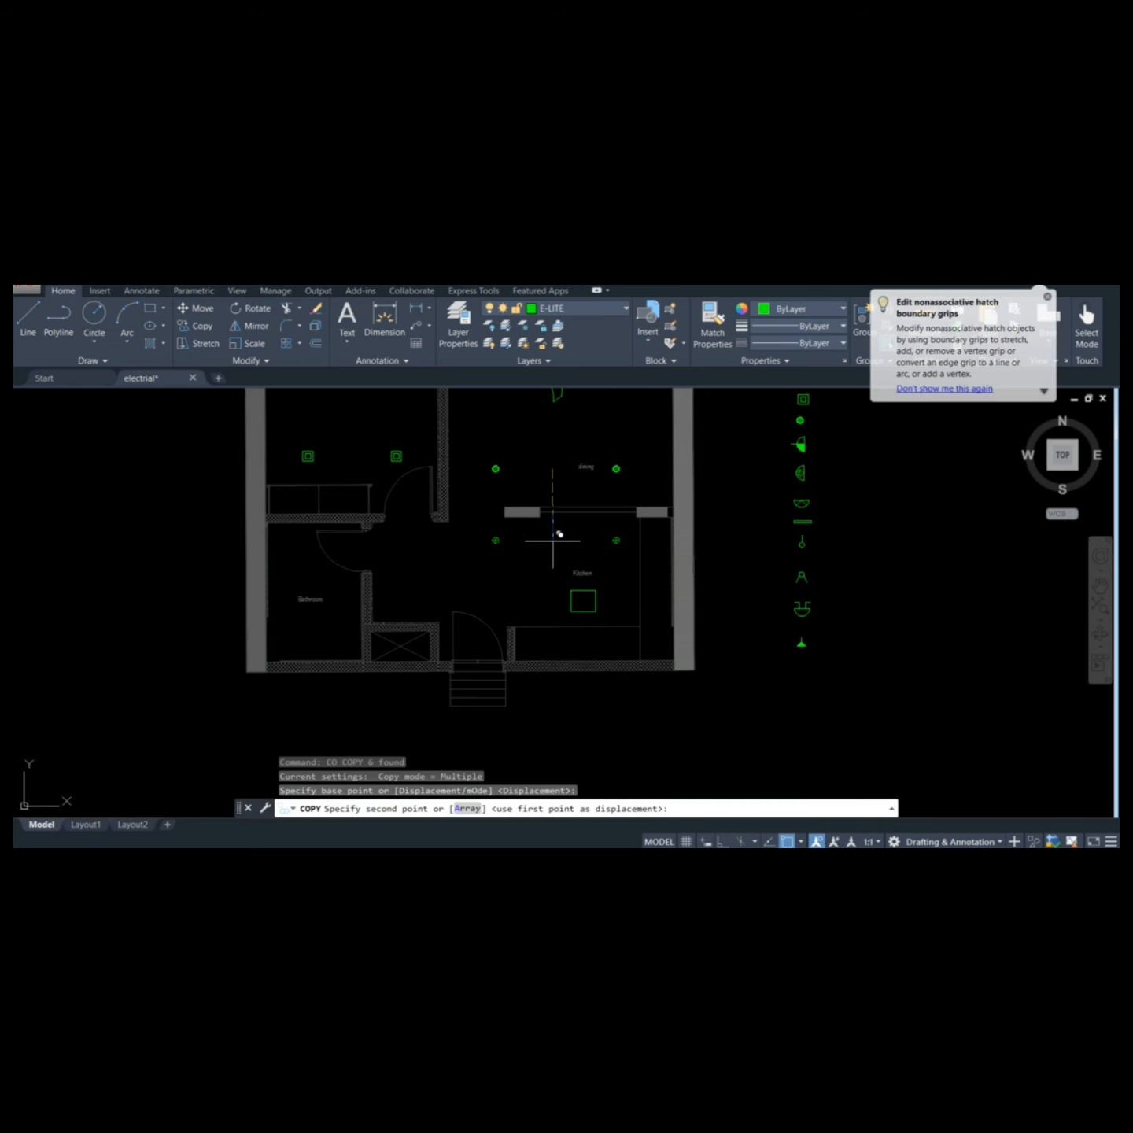
{"action": "left_click", "coordinate": [555, 543]}
{"action": "key", "text": "Escape"}
Move the kitchen's left downlight to the right, closer to the other one
{"action": "left_click", "coordinate": [479, 533]}
{"action": "left_click", "coordinate": [523, 558]}
{"action": "type", "text": "m"}
{"action": "key", "text": "Return"}
{"action": "scroll", "coordinate": [501, 536], "scroll_direction": "up", "scroll_amount": 6}
{"action": "left_click", "coordinate": [481, 552]}
{"action": "left_click", "coordinate": [578, 556]}
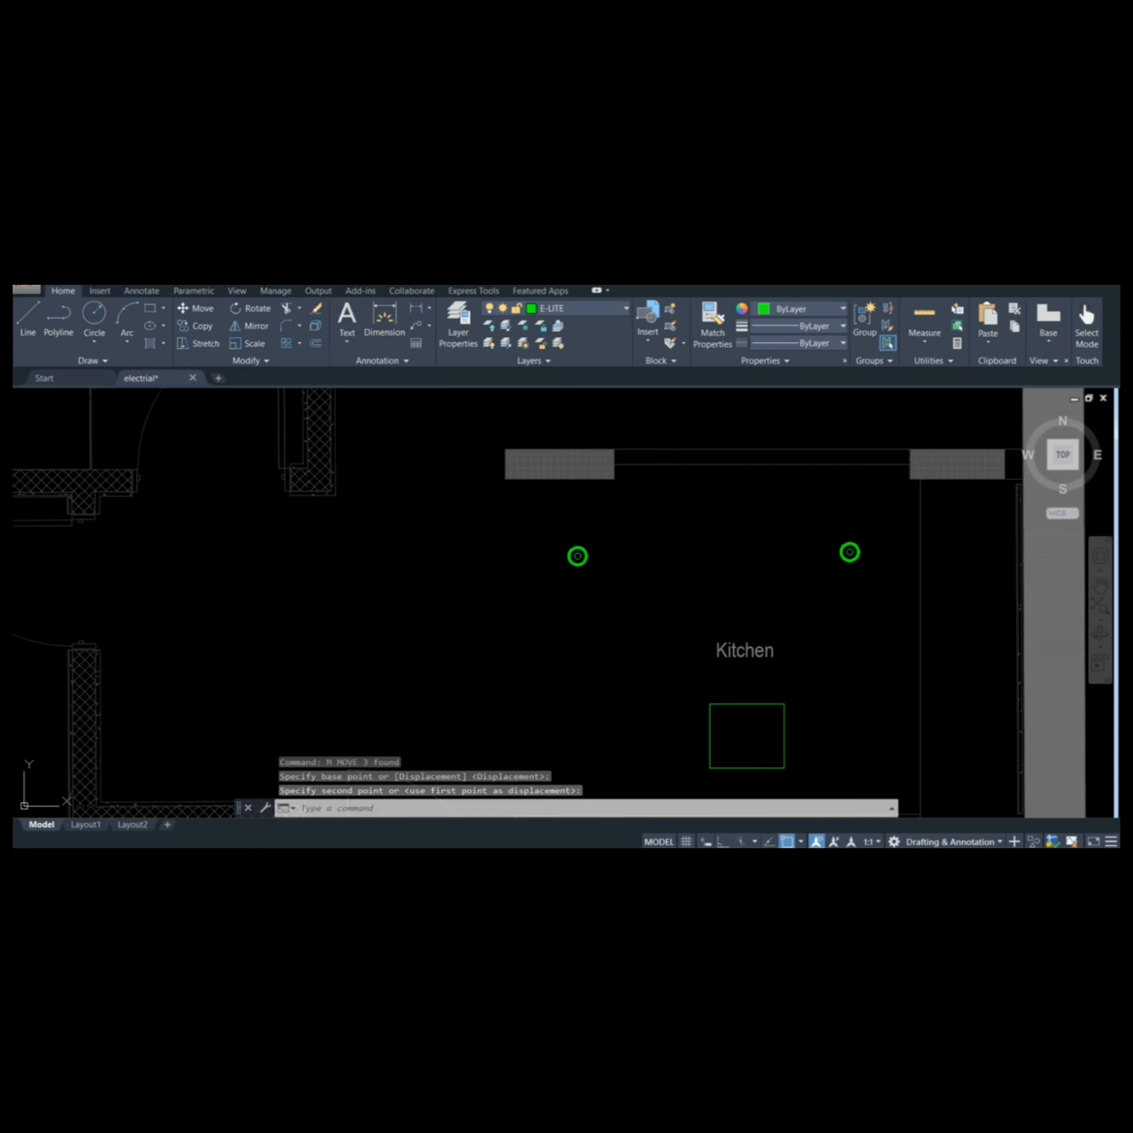
{"action": "scroll", "coordinate": [647, 594], "scroll_direction": "down", "scroll_amount": 9}
{"action": "scroll", "coordinate": [818, 481], "scroll_direction": "up", "scroll_amount": 6}
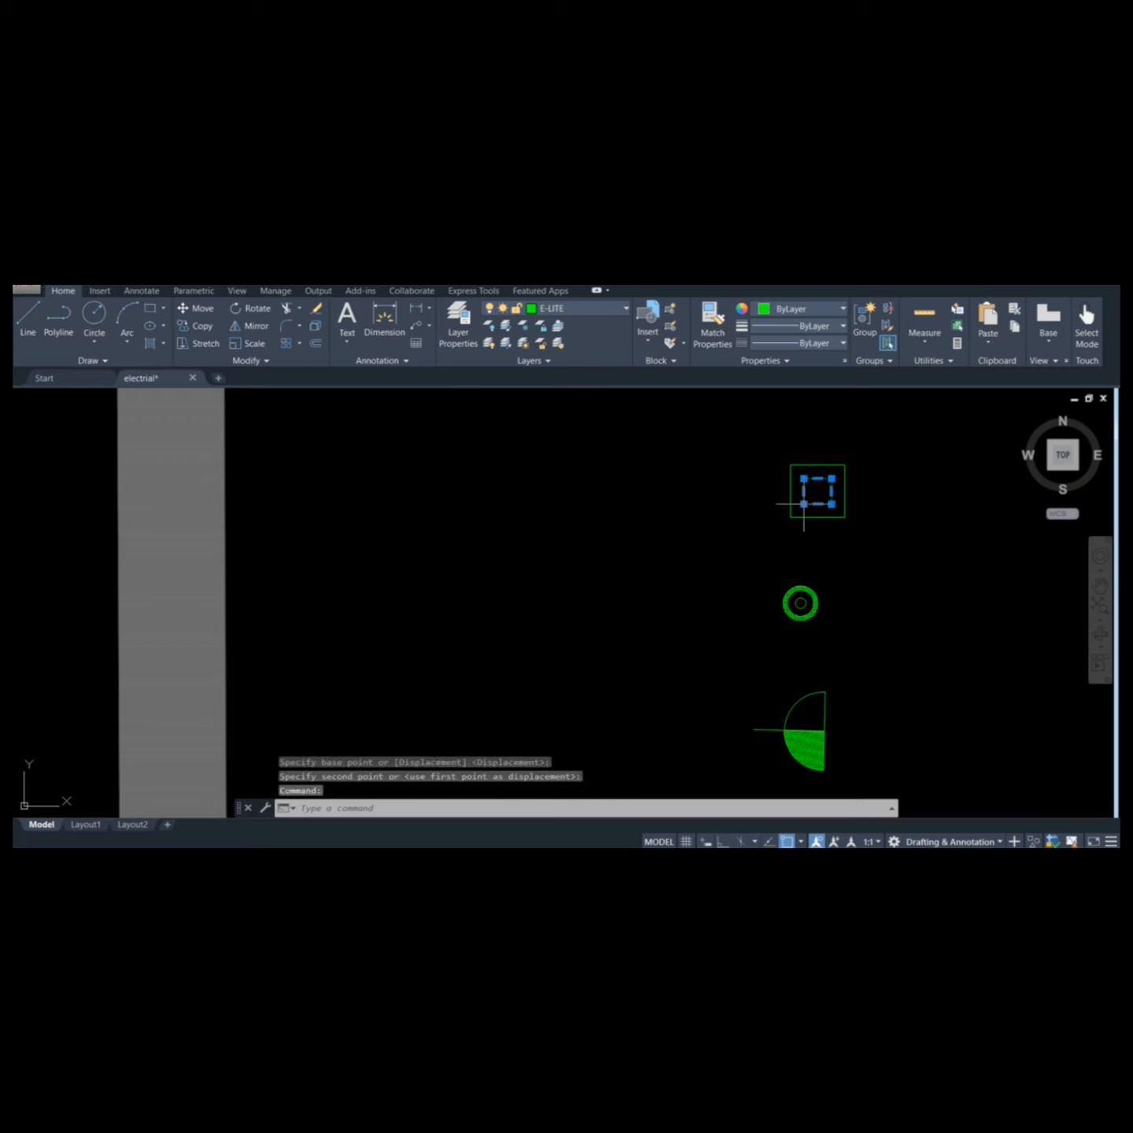
{"action": "type", "text": "o"}
{"action": "key", "text": "Return"}
{"action": "key", "text": "Escape"}
Copy the inner square of the legend's nested-square symbol to two positions in the bathroom, above and below its label
{"action": "left_click", "coordinate": [823, 504]}
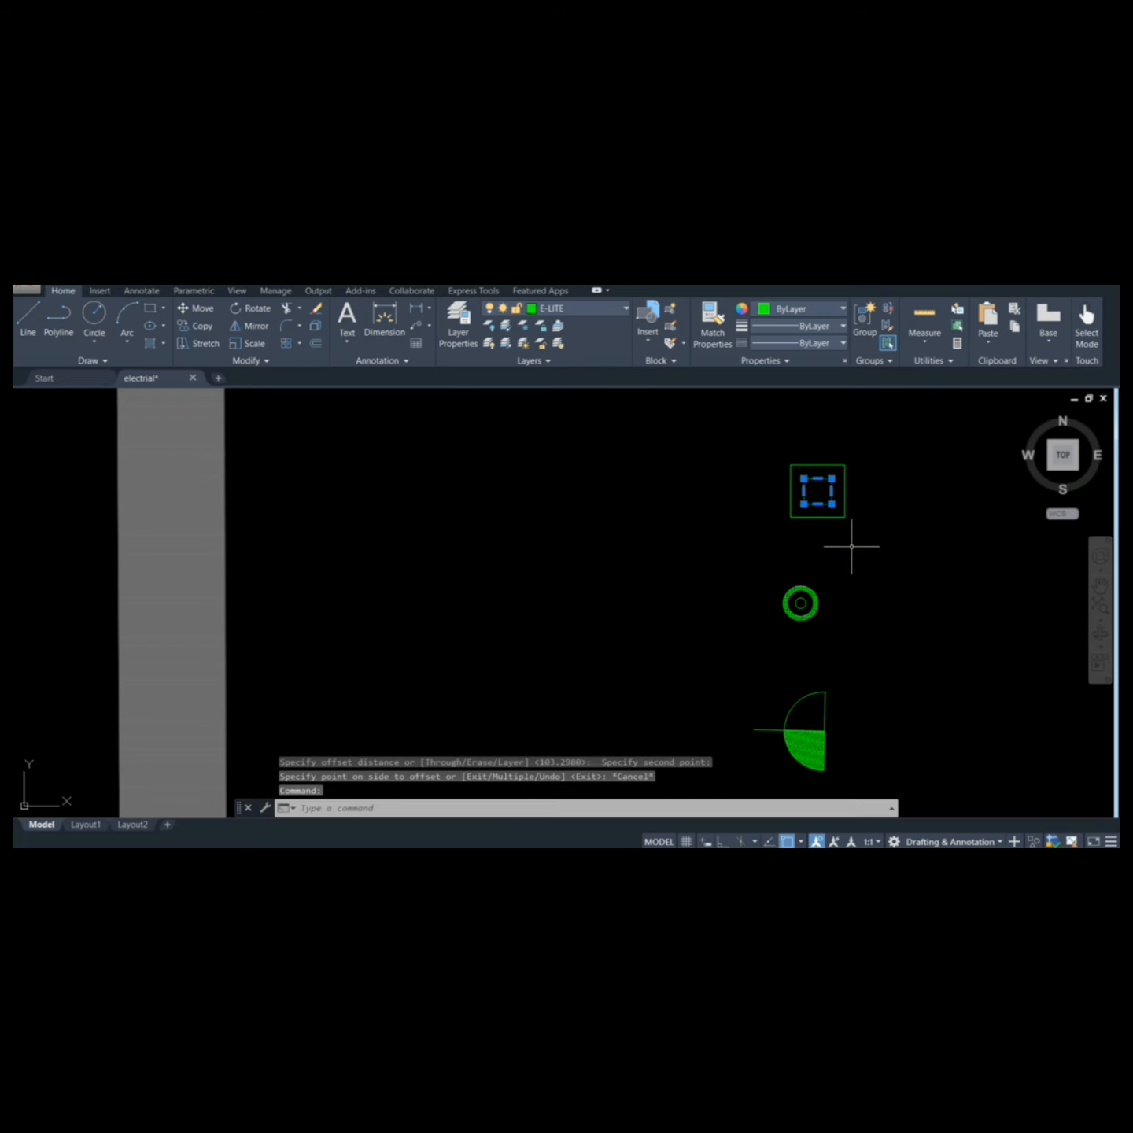
{"action": "type", "text": "co"}
{"action": "key", "text": "Return"}
{"action": "scroll", "coordinate": [889, 572], "scroll_direction": "down", "scroll_amount": 5}
{"action": "scroll", "coordinate": [776, 570], "scroll_direction": "up", "scroll_amount": 6}
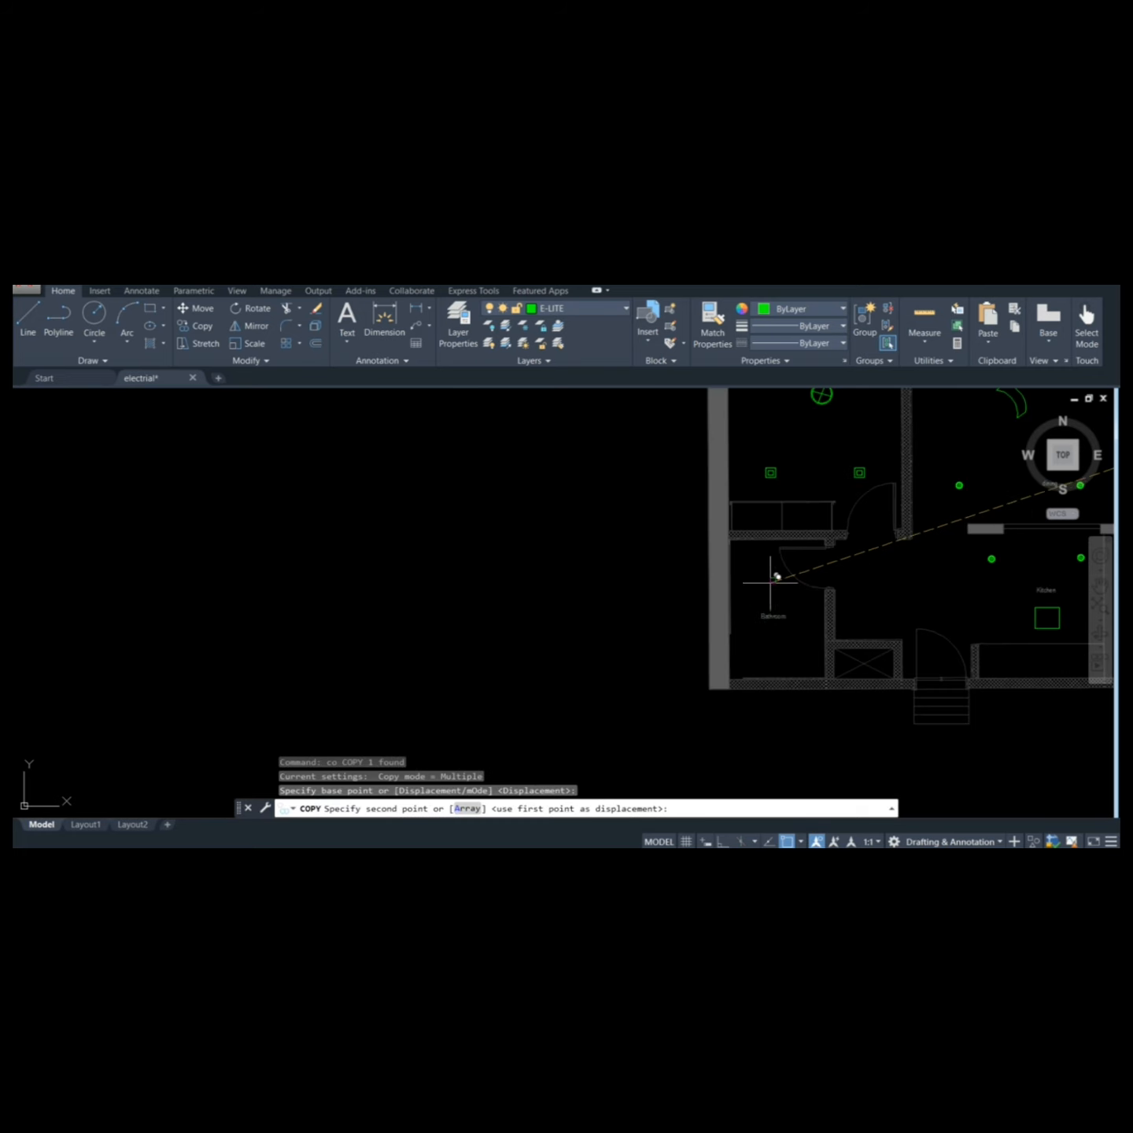
{"action": "key", "text": "Escape"}
{"action": "scroll", "coordinate": [688, 683], "scroll_direction": "down", "scroll_amount": 5}
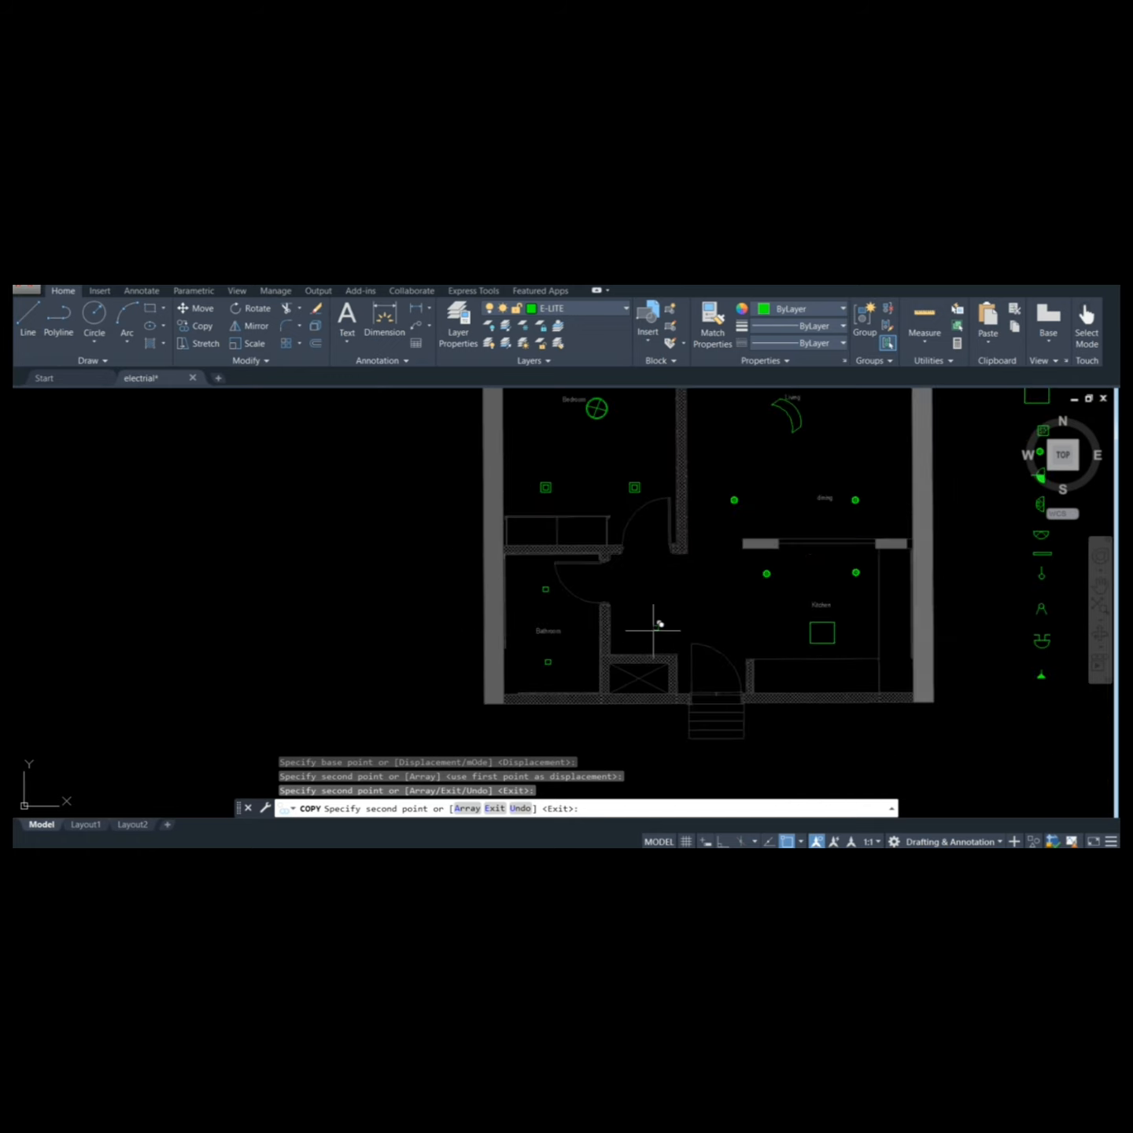
Copy the kitchen's left downlight to three positions in the entrance hall: two side by side and one at the entrance door
{"action": "scroll", "coordinate": [658, 620], "scroll_direction": "up", "scroll_amount": 5}
{"action": "scroll", "coordinate": [629, 575], "scroll_direction": "down", "scroll_amount": 5}
{"action": "type", "text": "co"}
{"action": "key", "text": "Return"}
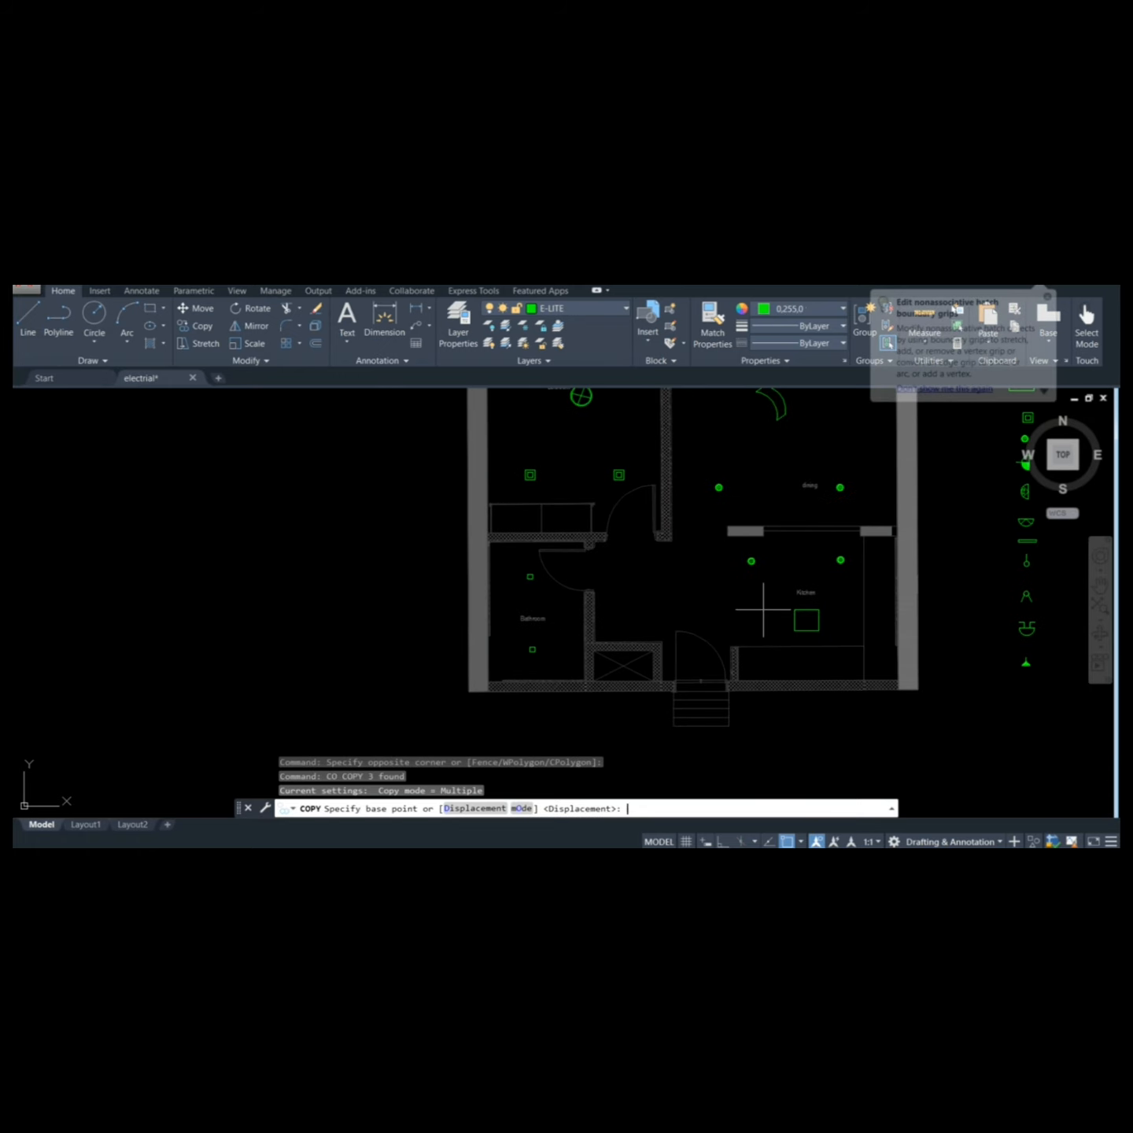
{"action": "scroll", "coordinate": [752, 568], "scroll_direction": "up", "scroll_amount": 6}
{"action": "left_click", "coordinate": [750, 531]}
{"action": "scroll", "coordinate": [651, 588], "scroll_direction": "down", "scroll_amount": 4}
{"action": "left_click", "coordinate": [463, 620]}
{"action": "mouse_move", "coordinate": [594, 683]}
{"action": "middle_mouse_down"}
{"action": "mouse_move", "coordinate": [584, 606]}
{"action": "mouse_move", "coordinate": [613, 614]}
{"action": "mouse_move", "coordinate": [619, 655]}
{"action": "middle_mouse_up"}
{"action": "left_click", "coordinate": [576, 651]}
{"action": "left_click", "coordinate": [608, 621]}
{"action": "key", "text": "Escape"}
{"action": "left_click", "coordinate": [454, 609]}
{"action": "left_click", "coordinate": [516, 638]}
{"action": "key", "text": "m"}
{"action": "key", "text": "Return"}
{"action": "key", "text": "Escape"}
Copy the half-filled semicircle wall light from the legend onto the kitchen's right wall, level with the downlights
{"action": "scroll", "coordinate": [552, 609], "scroll_direction": "down", "scroll_amount": 5}
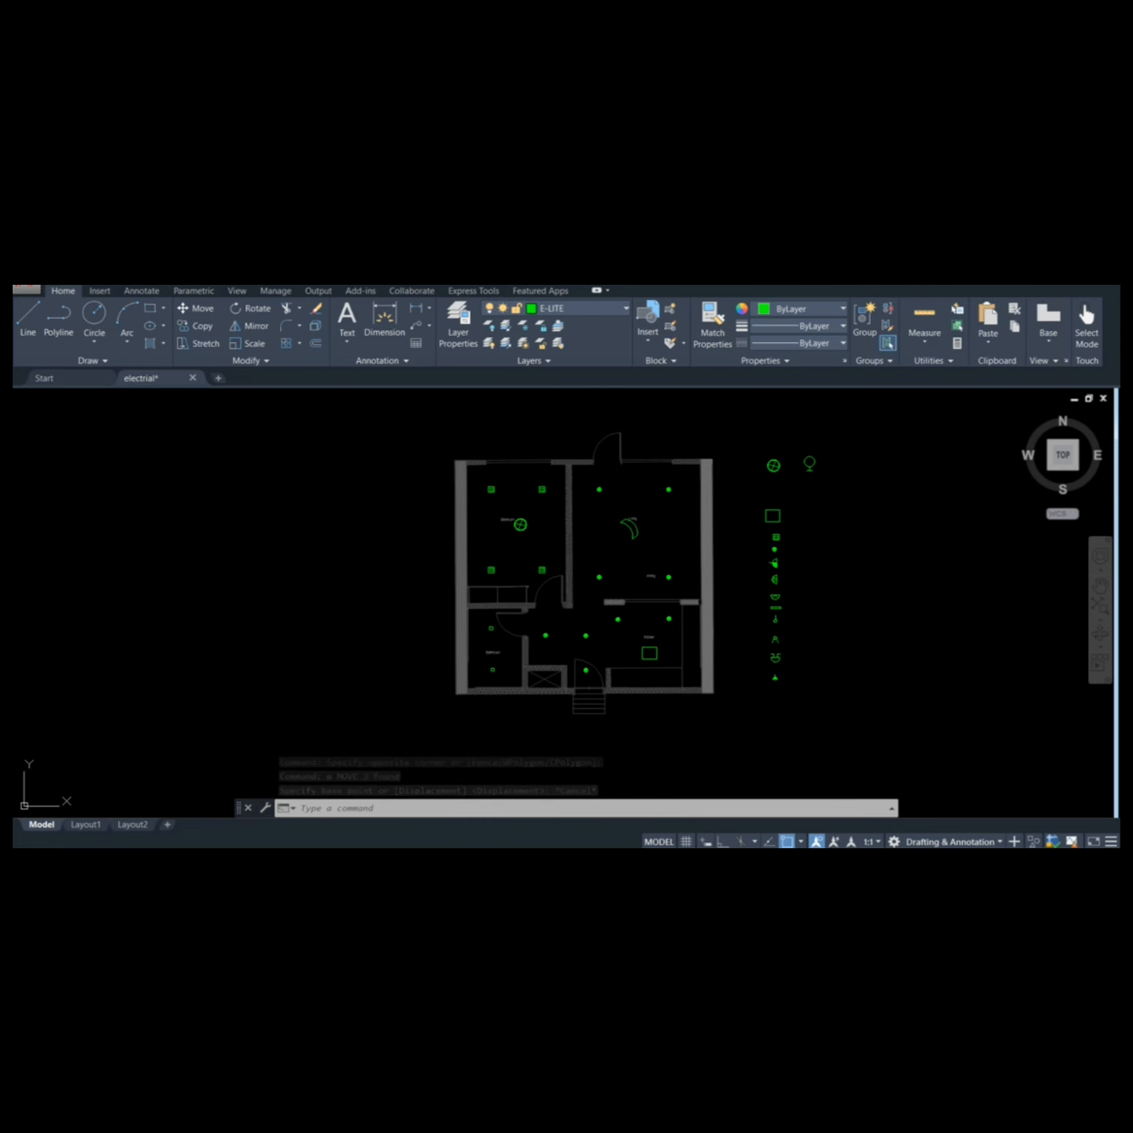
{"action": "scroll", "coordinate": [790, 558], "scroll_direction": "up", "scroll_amount": 3}
{"action": "middle_click_drag", "start_coordinate": [758, 556], "coordinate": [771, 527]}
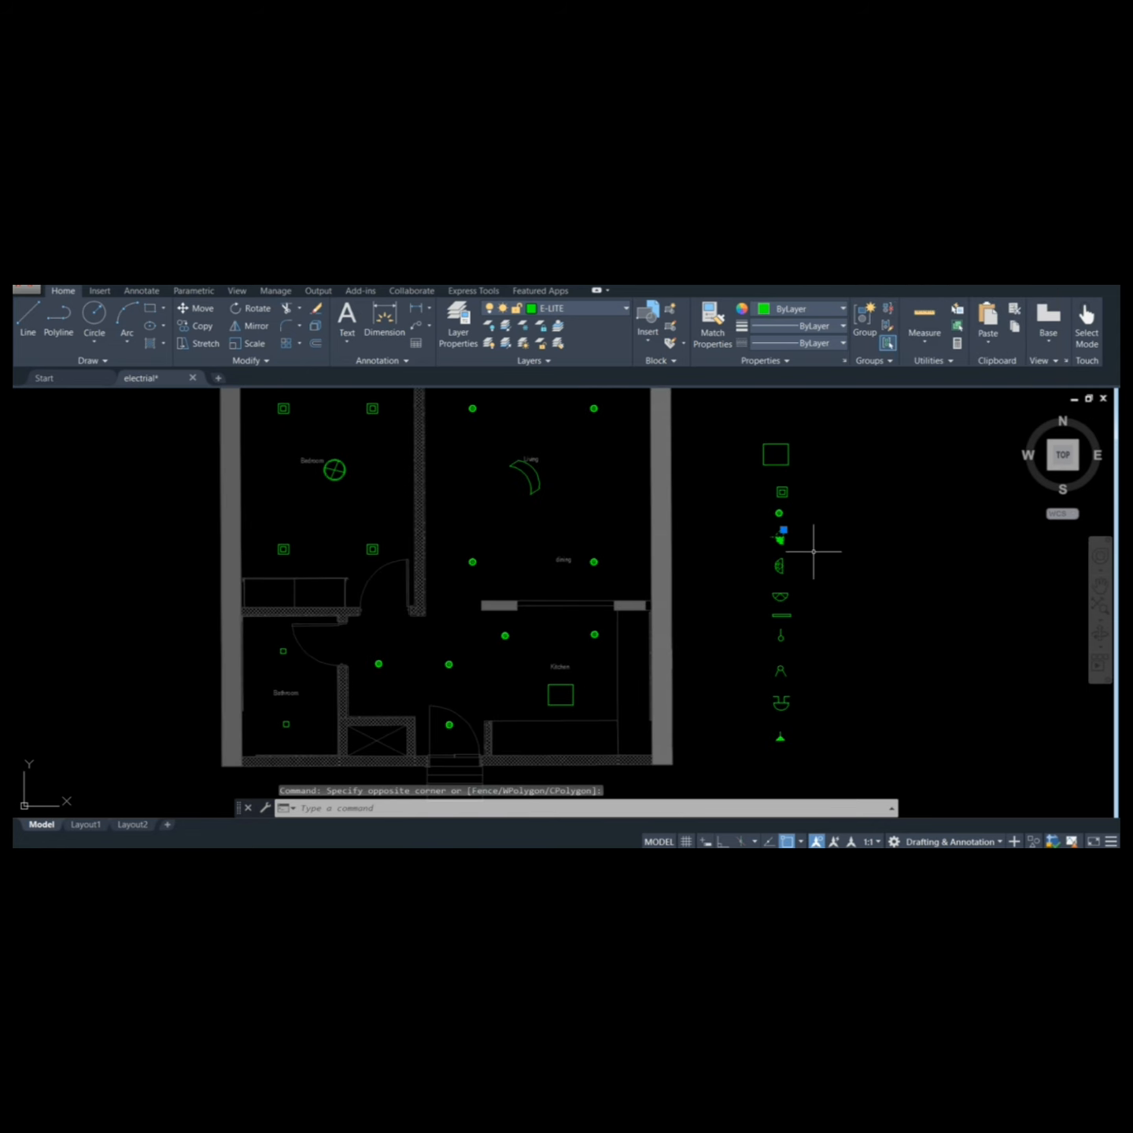
{"action": "type", "text": "co"}
{"action": "key", "text": "Return"}
{"action": "left_click", "coordinate": [652, 639]}
{"action": "key", "text": "Escape"}
Copy the legend's semicircle symbol marked "ex" onto the bathroom's right wall, near the lower corner
{"action": "left_click", "coordinate": [765, 554]}
{"action": "left_click", "coordinate": [809, 586]}
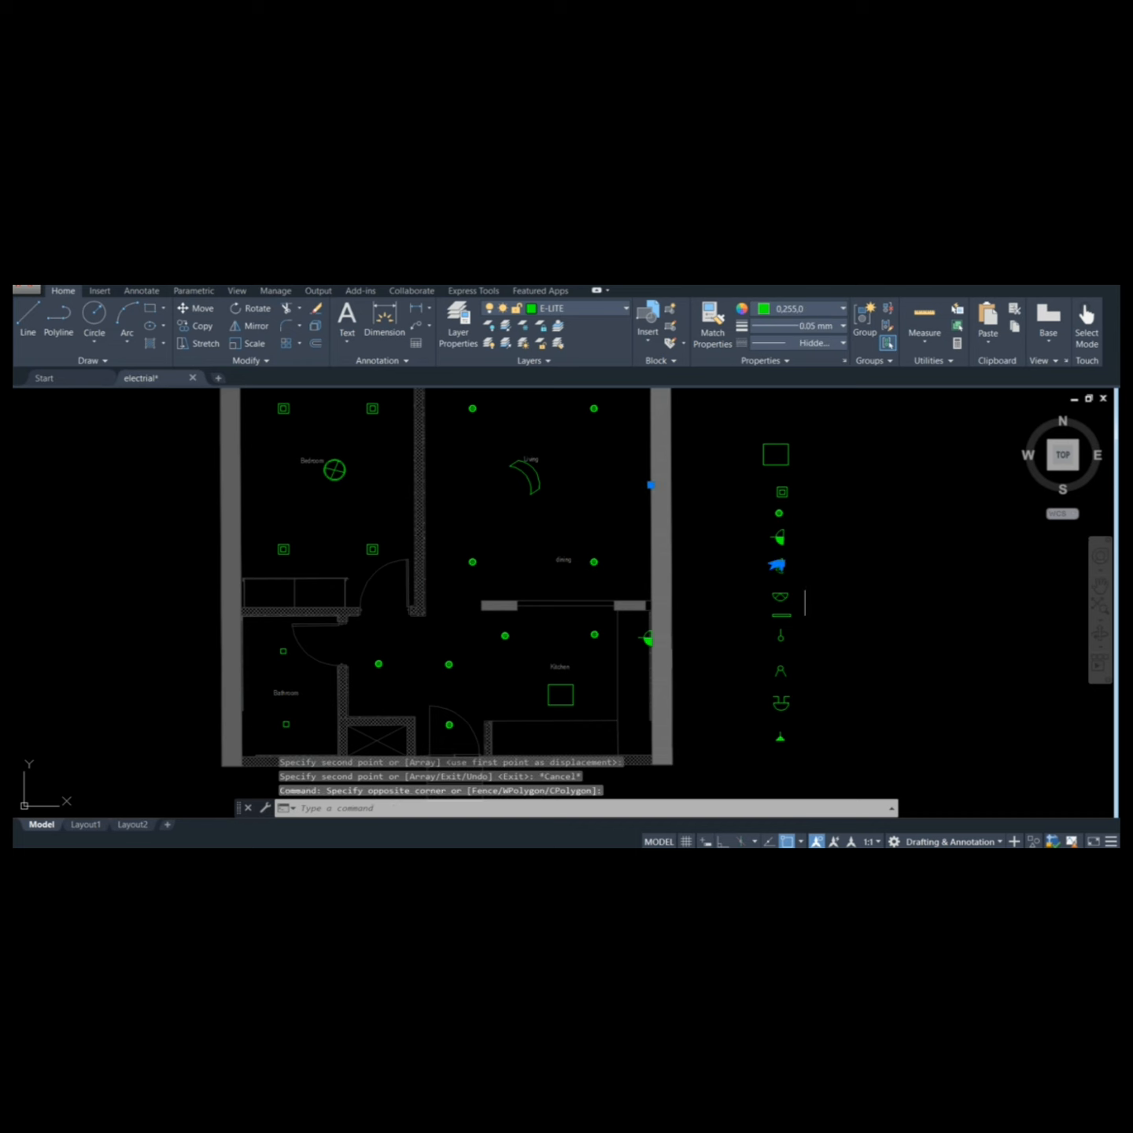
{"action": "type", "text": "co"}
{"action": "key", "text": "Return"}
{"action": "left_click", "coordinate": [780, 565]}
{"action": "middle_click_drag", "start_coordinate": [379, 619], "coordinate": [465, 592]}
{"action": "scroll", "coordinate": [465, 591], "scroll_direction": "up", "scroll_amount": 5}
{"action": "left_click", "coordinate": [504, 633]}
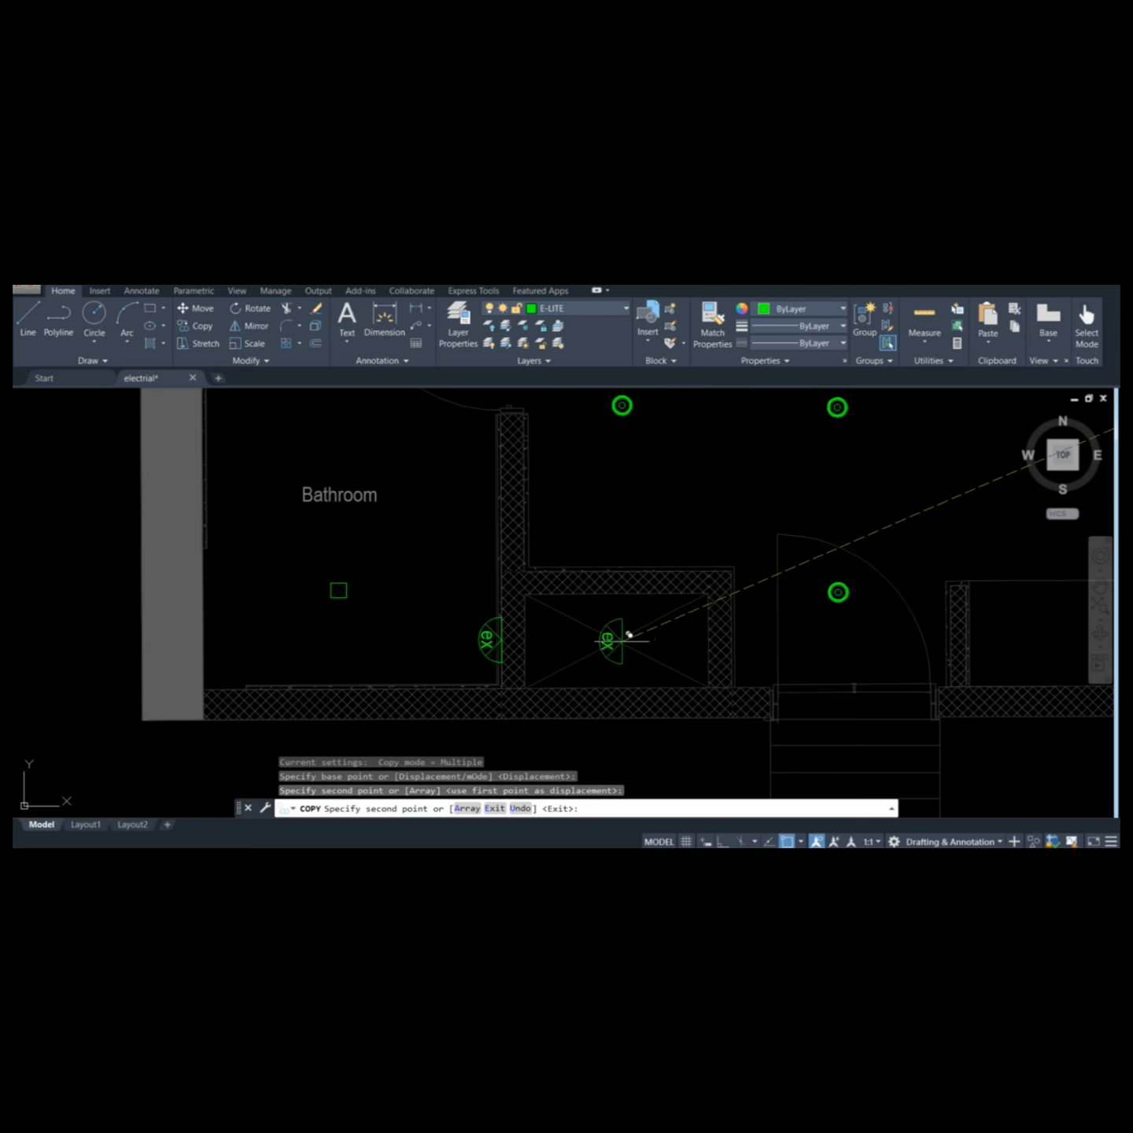
{"action": "scroll", "coordinate": [873, 544], "scroll_direction": "down", "scroll_amount": 8}
{"action": "key", "text": "Escape"}
Copy the dashed semicircle symbol from the legend onto the bathroom's upper wall, near the left corner
{"action": "scroll", "coordinate": [874, 567], "scroll_direction": "up", "scroll_amount": 6}
{"action": "left_click", "coordinate": [814, 563]}
{"action": "left_click", "coordinate": [884, 599]}
{"action": "type", "text": "co"}
{"action": "key", "text": "Return"}
{"action": "left_click", "coordinate": [846, 578]}
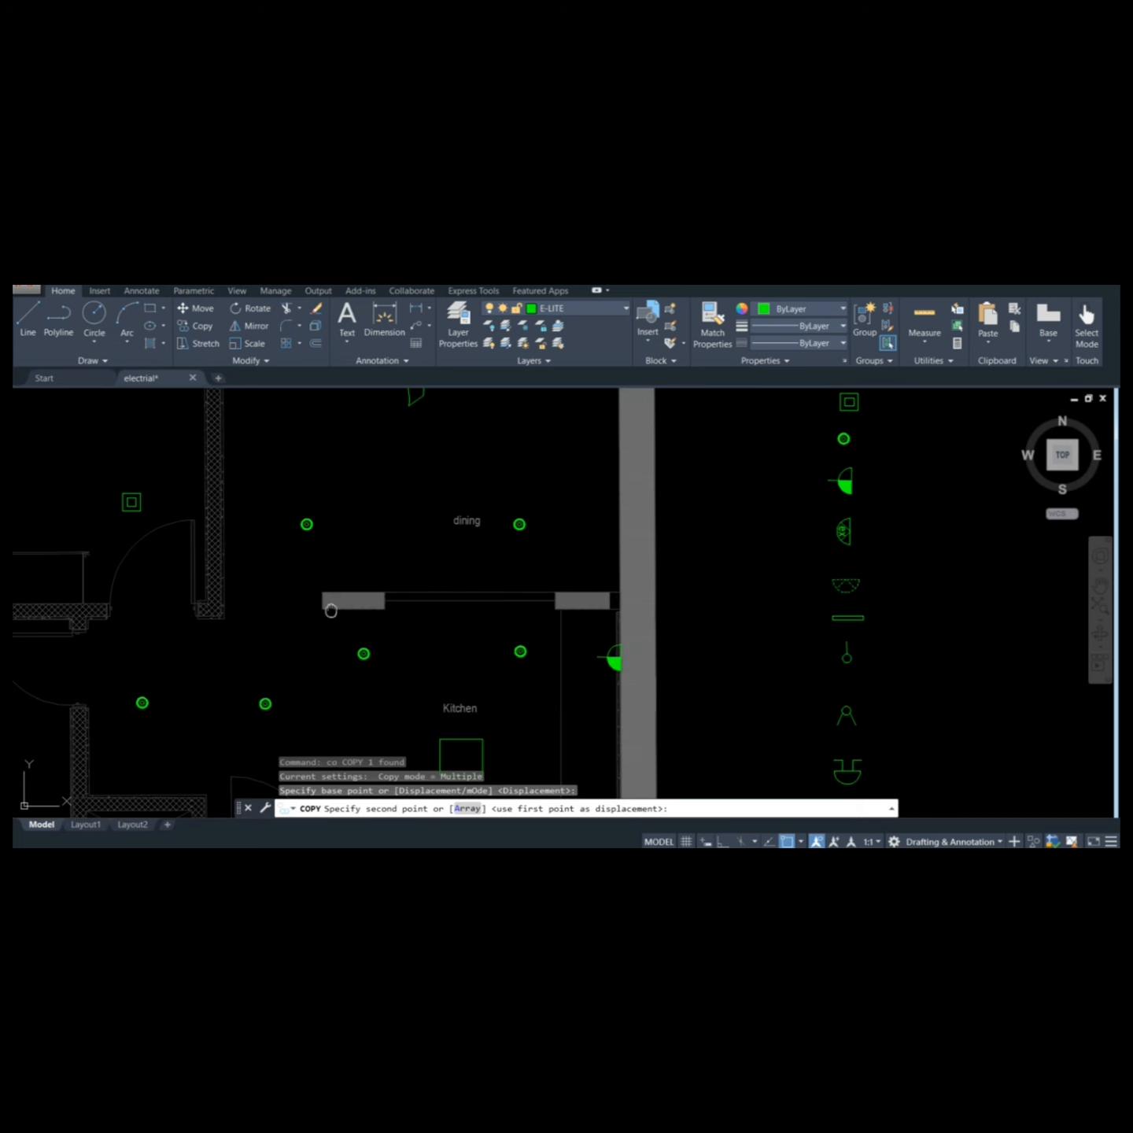
{"action": "middle_click_drag", "start_coordinate": [331, 609], "coordinate": [684, 592]}
{"action": "left_click", "coordinate": [281, 600]}
{"action": "scroll", "coordinate": [547, 647], "scroll_direction": "down", "scroll_amount": 6}
{"action": "key", "text": "Escape"}
Copy the legend's semicircle symbol with two bent arms to the lower end of the wall between the bedroom and living area
{"action": "scroll", "coordinate": [751, 697], "scroll_direction": "up", "scroll_amount": 5}
{"action": "left_click", "coordinate": [749, 629]}
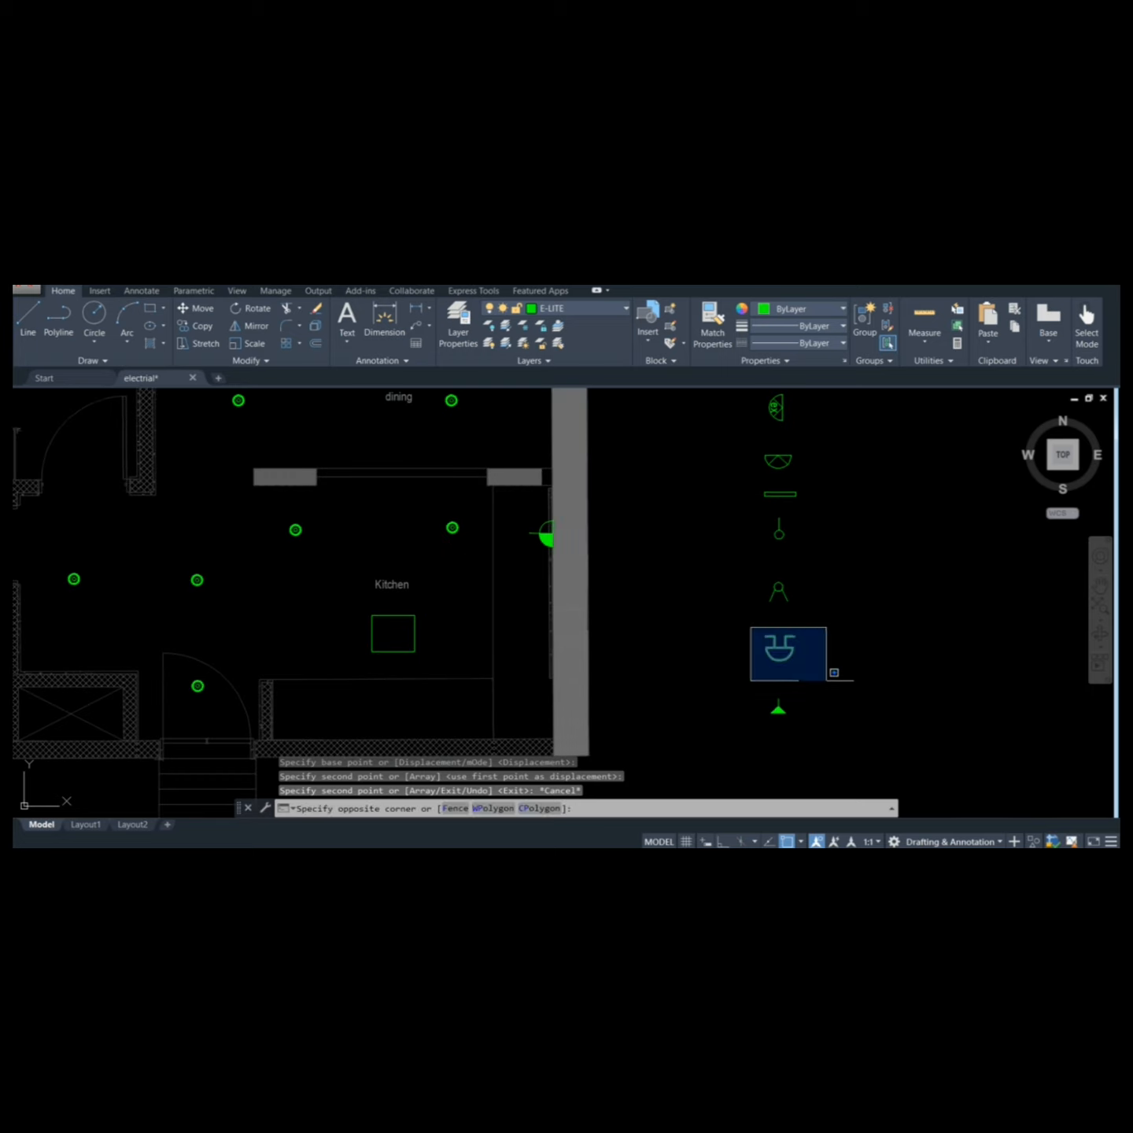
{"action": "left_click", "coordinate": [825, 677]}
{"action": "type", "text": "co"}
{"action": "key", "text": "Return"}
{"action": "left_click", "coordinate": [776, 641]}
{"action": "middle_click_drag", "start_coordinate": [212, 527], "coordinate": [351, 591]}
{"action": "scroll", "coordinate": [314, 563], "scroll_direction": "up", "scroll_amount": 5}
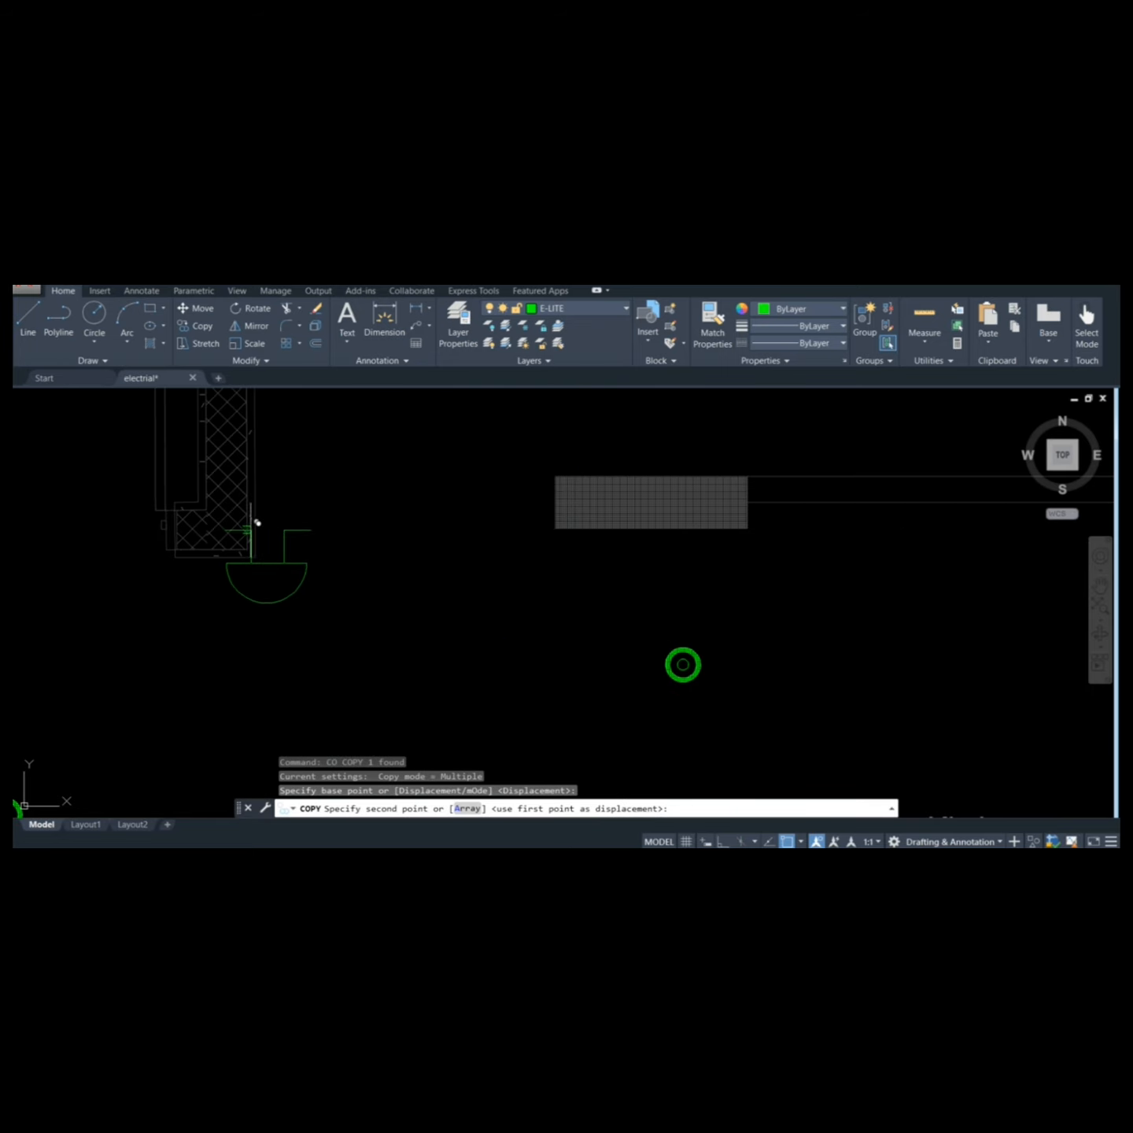
{"action": "left_click", "coordinate": [200, 552]}
{"action": "scroll", "coordinate": [374, 606], "scroll_direction": "down", "scroll_amount": 8}
{"action": "key", "text": "Escape"}
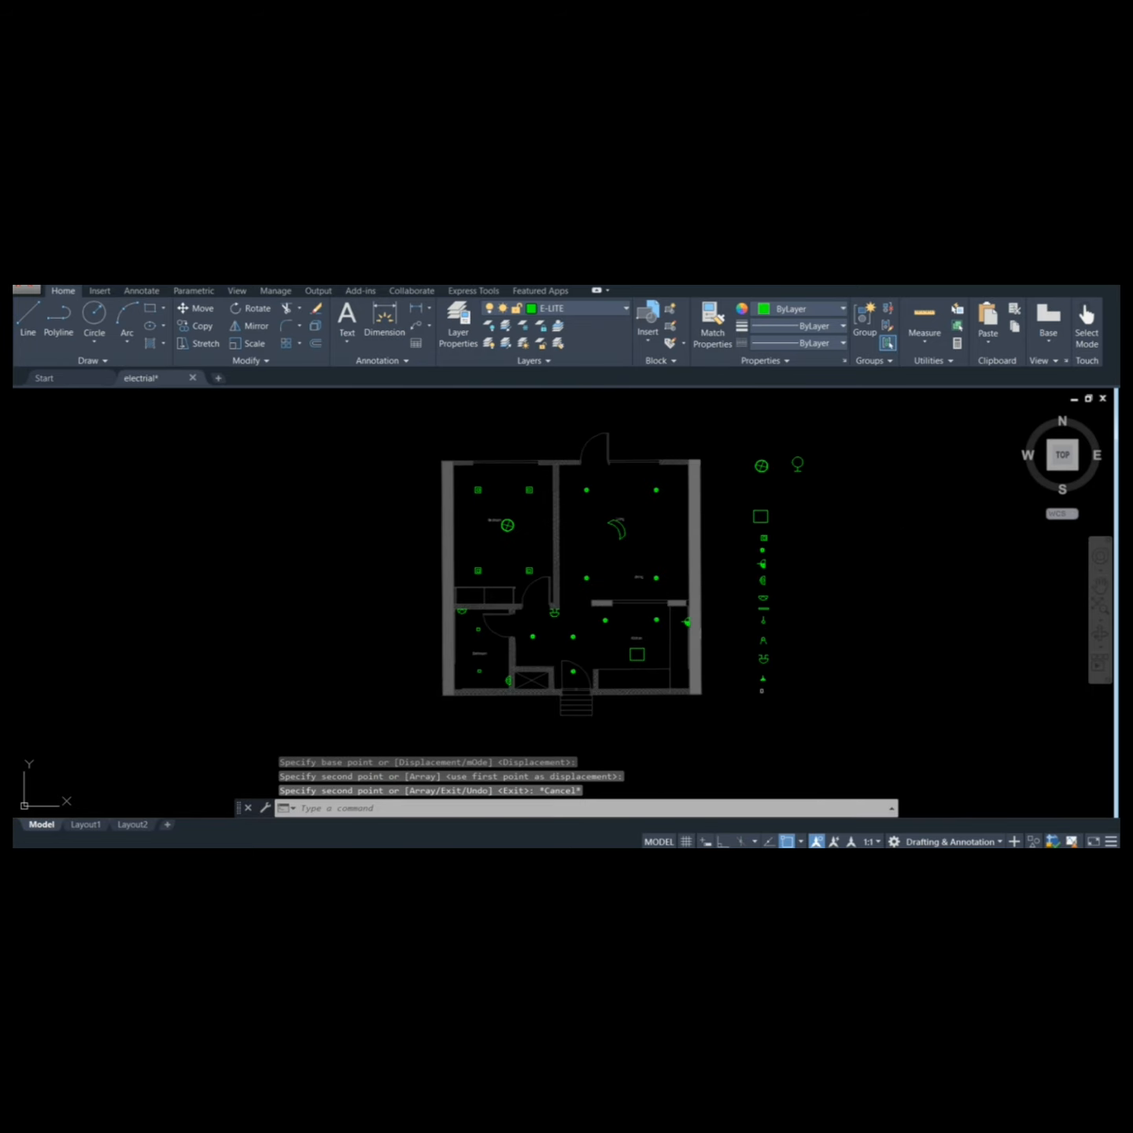
{"action": "scroll", "coordinate": [761, 677], "scroll_direction": "up", "scroll_amount": 5}
{"action": "left_click", "coordinate": [747, 664]}
{"action": "left_click", "coordinate": [810, 713]}
{"action": "type", "text": "co"}
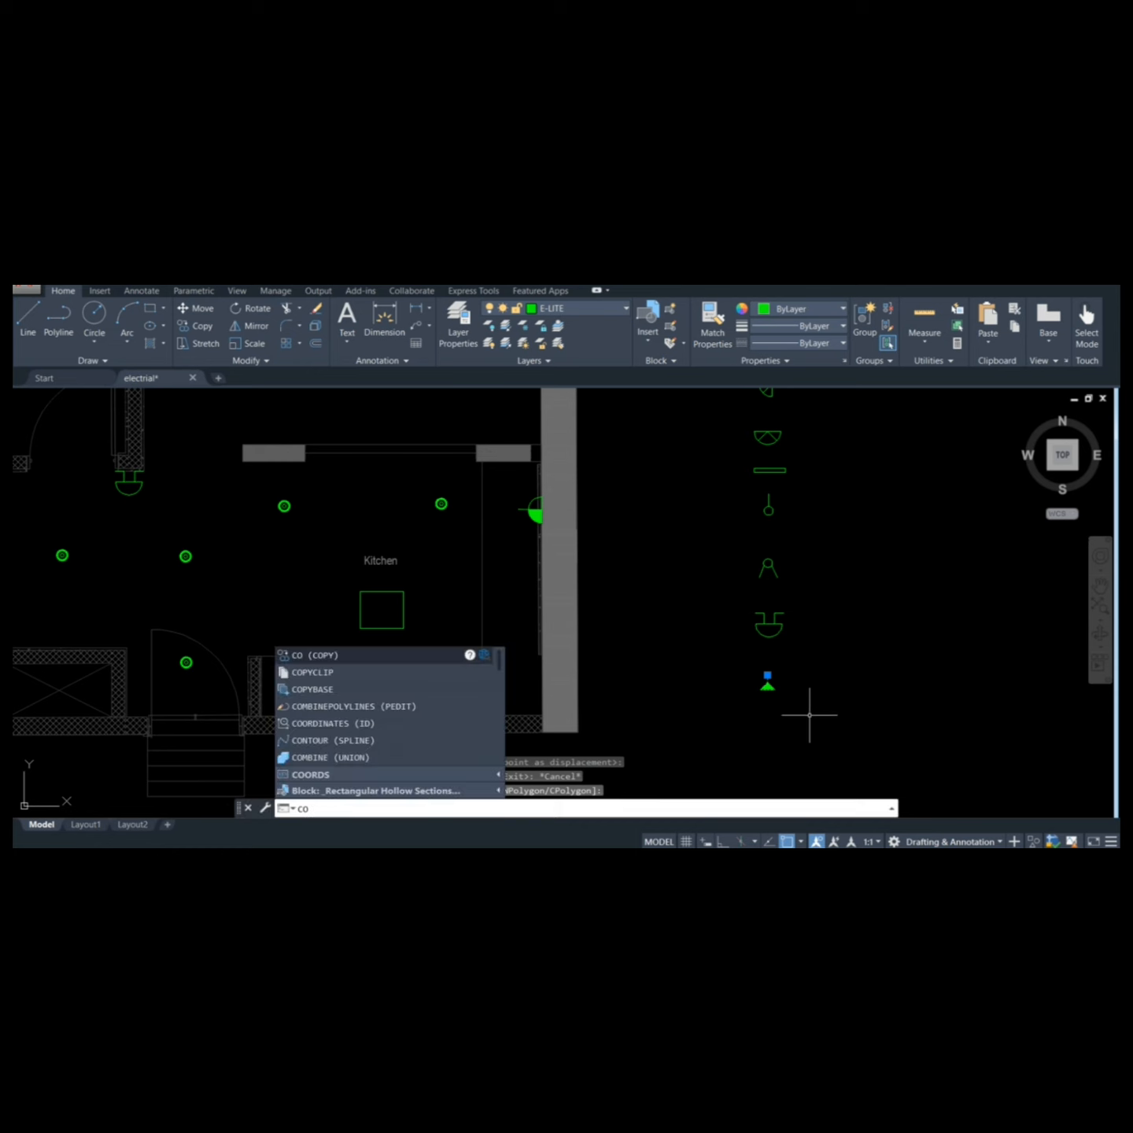
{"action": "key", "text": "Escape"}
{"action": "scroll", "coordinate": [810, 625], "scroll_direction": "down", "scroll_amount": 5}
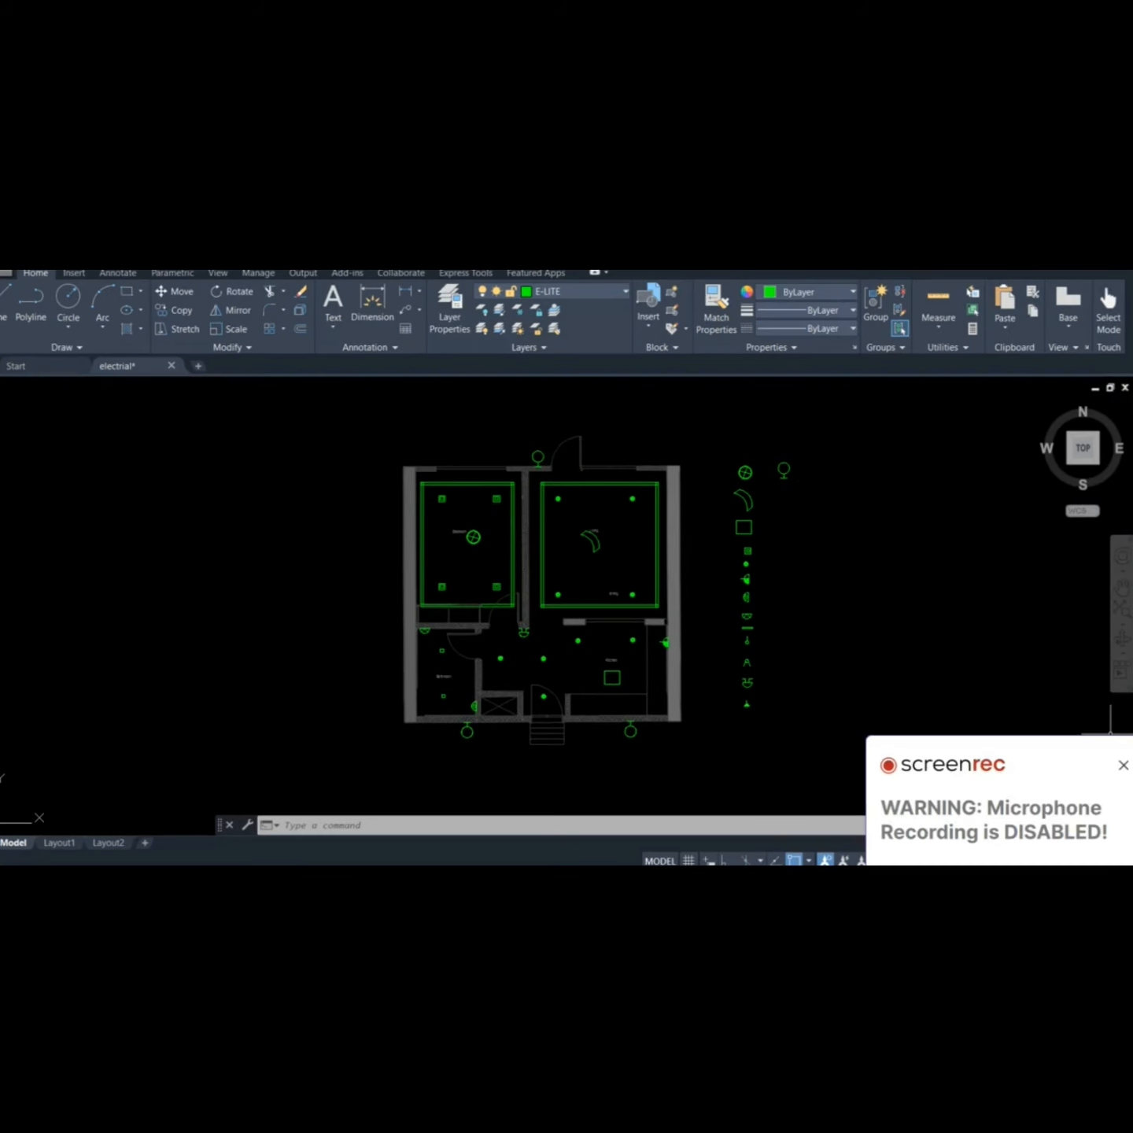
{"action": "left_click", "coordinate": [1122, 766]}
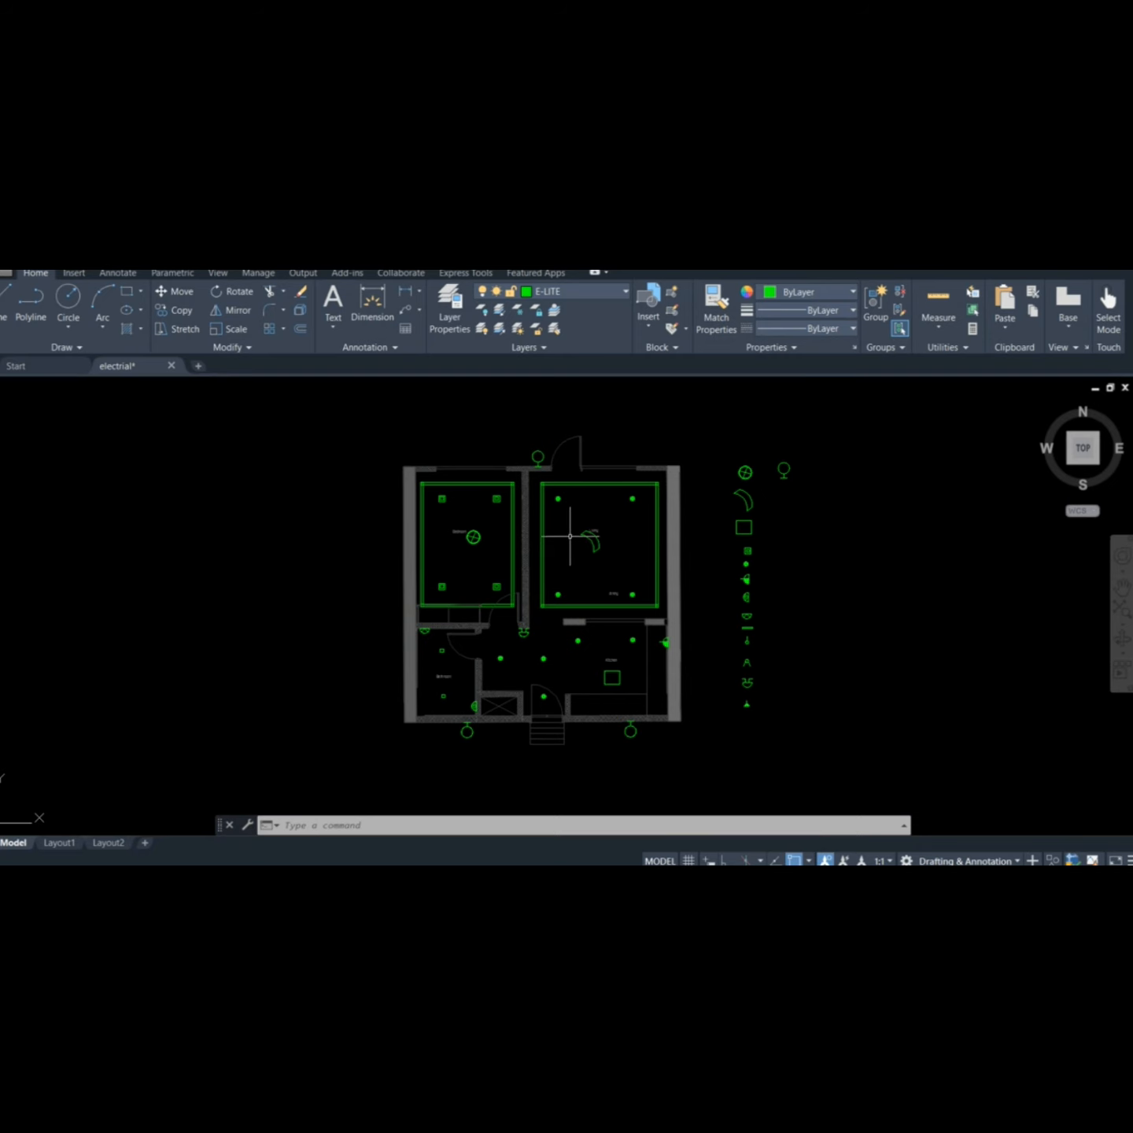
{"action": "scroll", "coordinate": [484, 562], "scroll_direction": "up", "scroll_amount": 3}
{"action": "scroll", "coordinate": [484, 562], "scroll_direction": "down", "scroll_amount": 3}
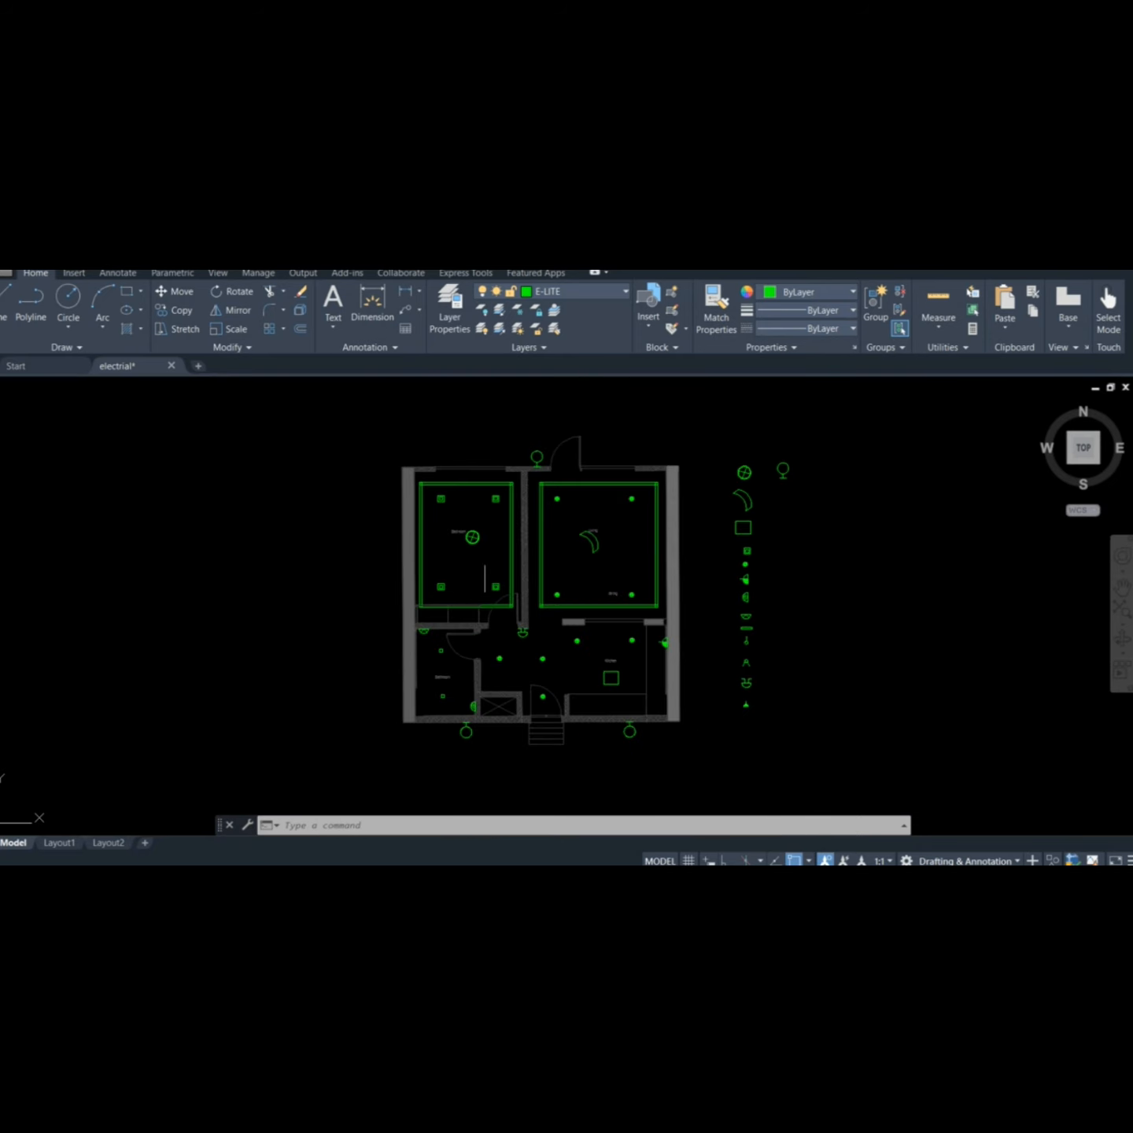